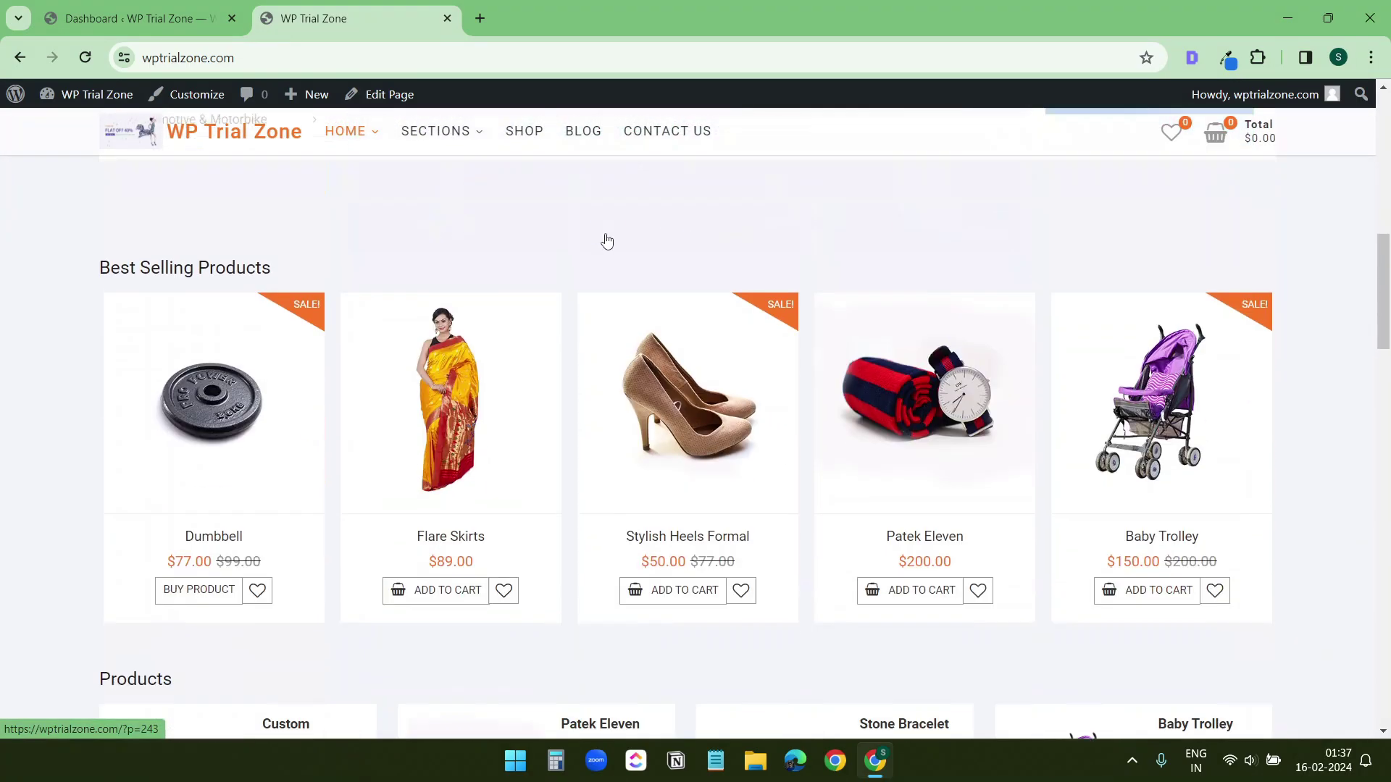
scroll(603, 246, "down", 8)
- Open voc.ai in a new tab and dismiss the cookie notice
scroll(601, 247, "up", 3)
scroll(601, 250, "up", 15)
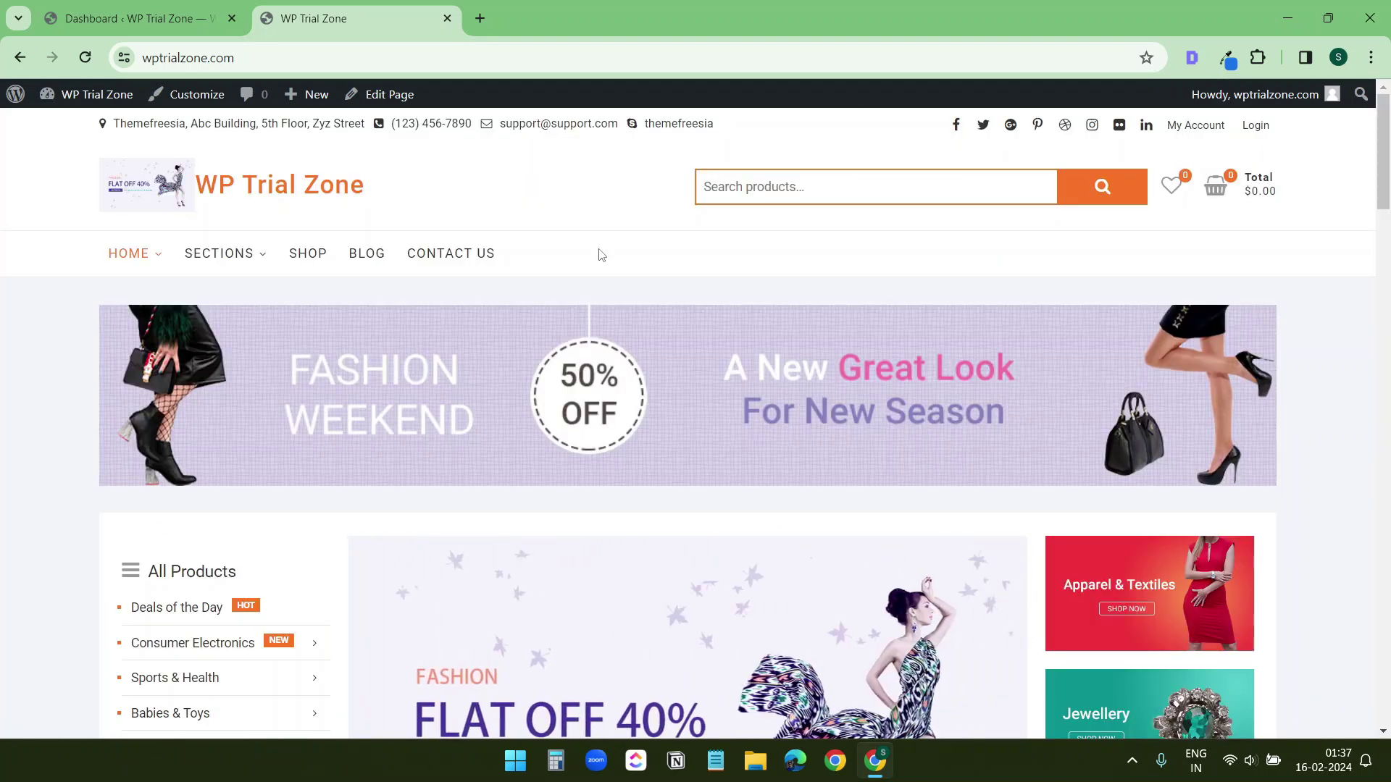
left_click(481, 19)
type("voc")
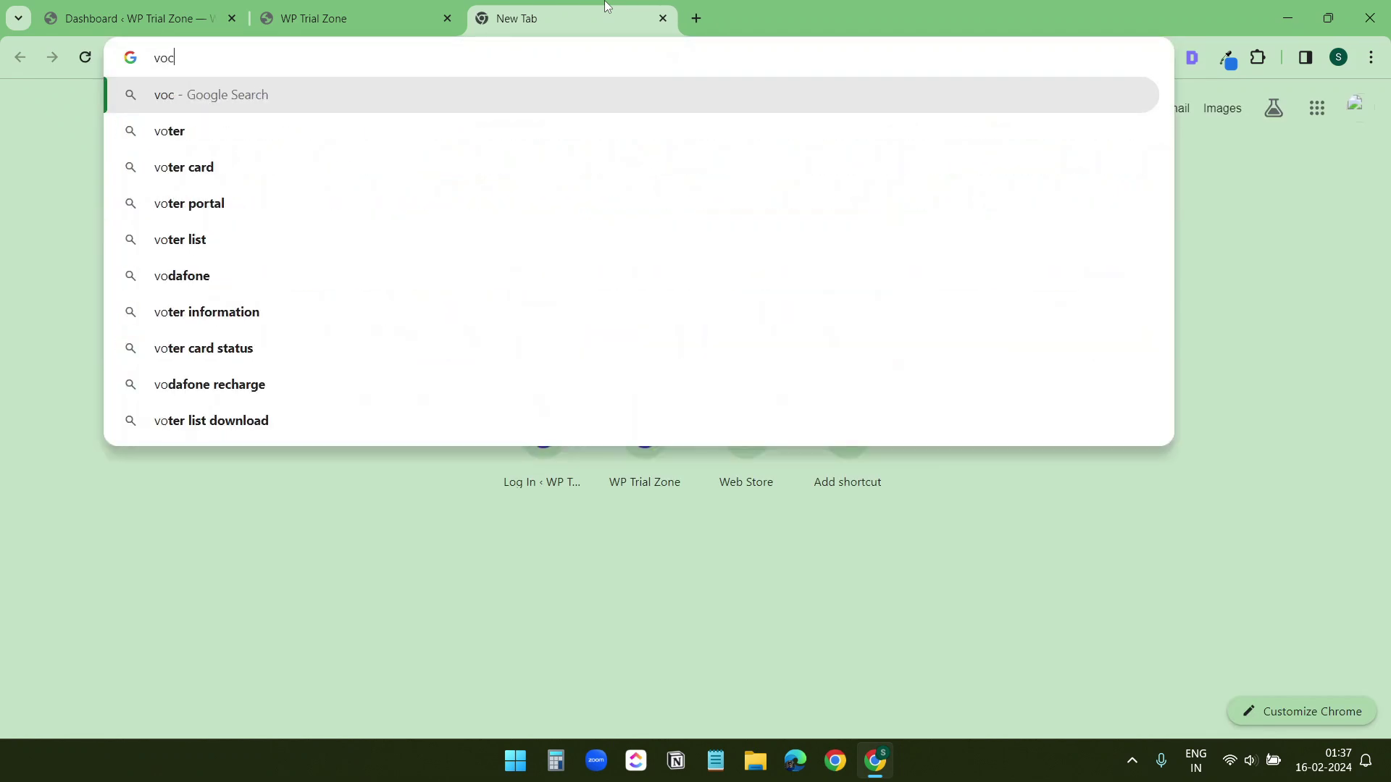
type(".ai")
key("Return")
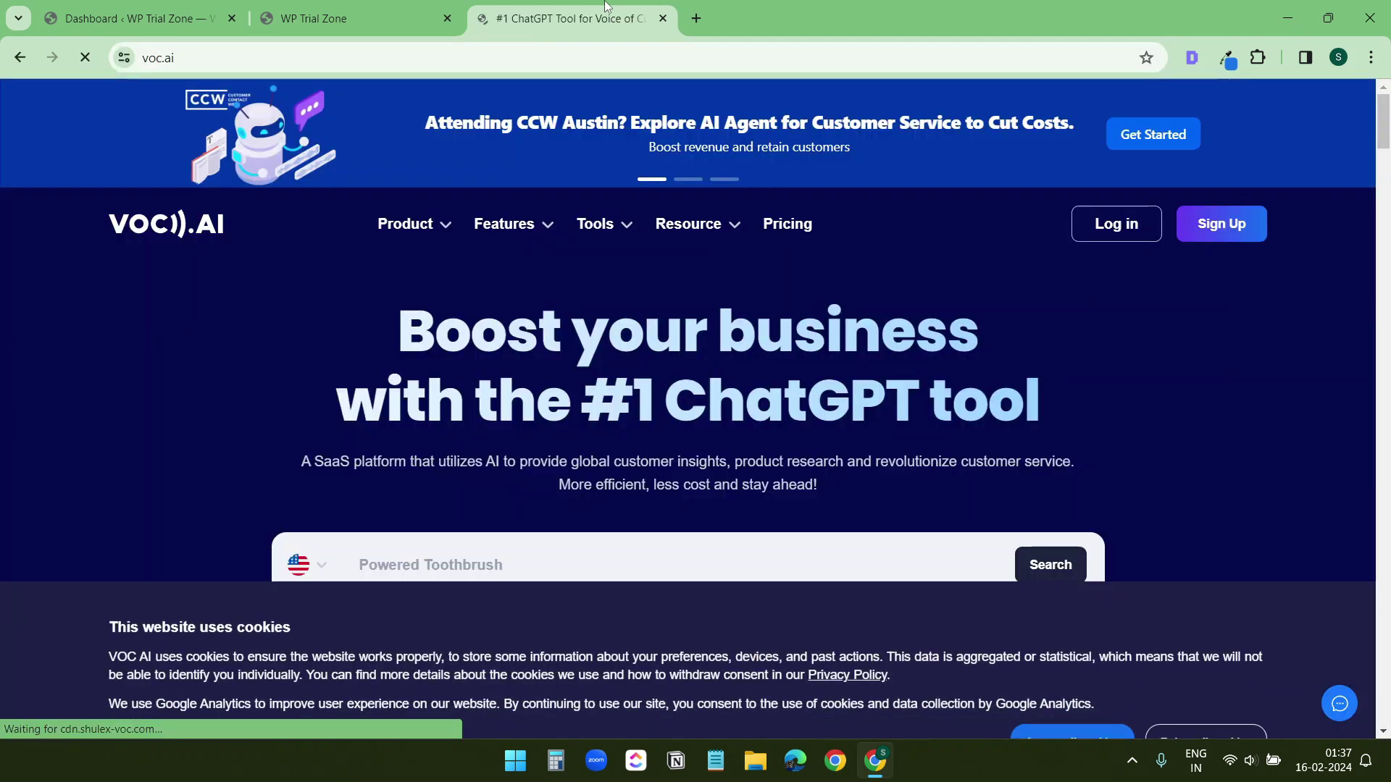
left_click(1208, 682)
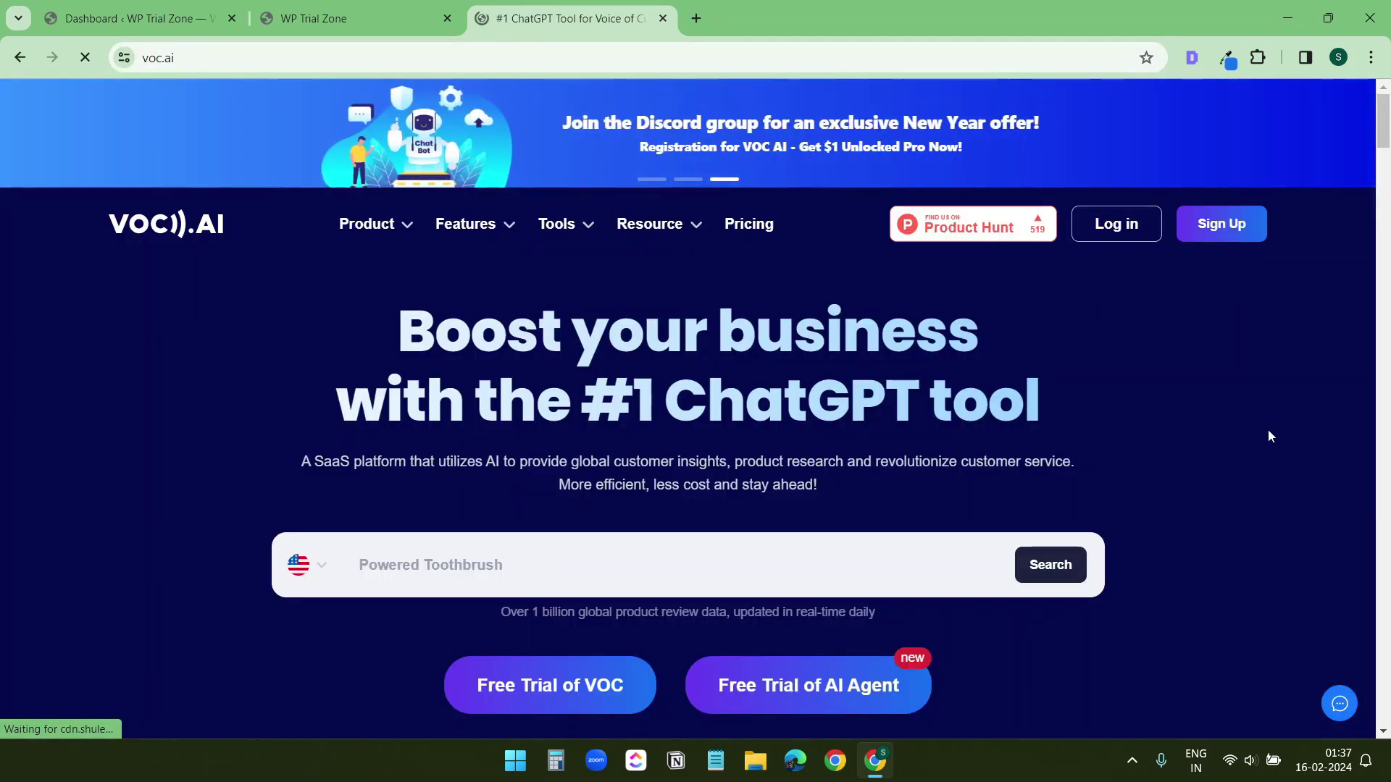
- Sign up for VOC.AI with Google and start the AI Chatbot free trial
left_click(1230, 230)
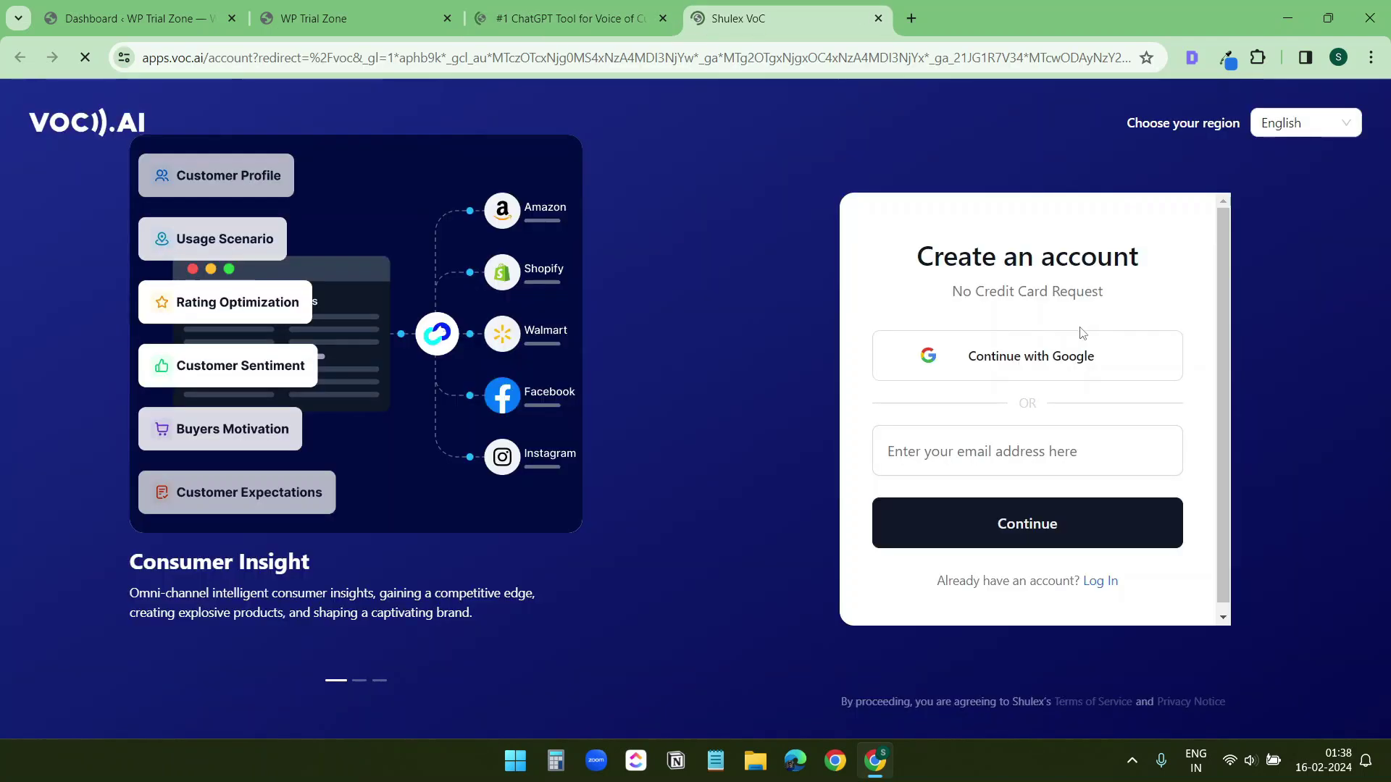
left_click(1054, 355)
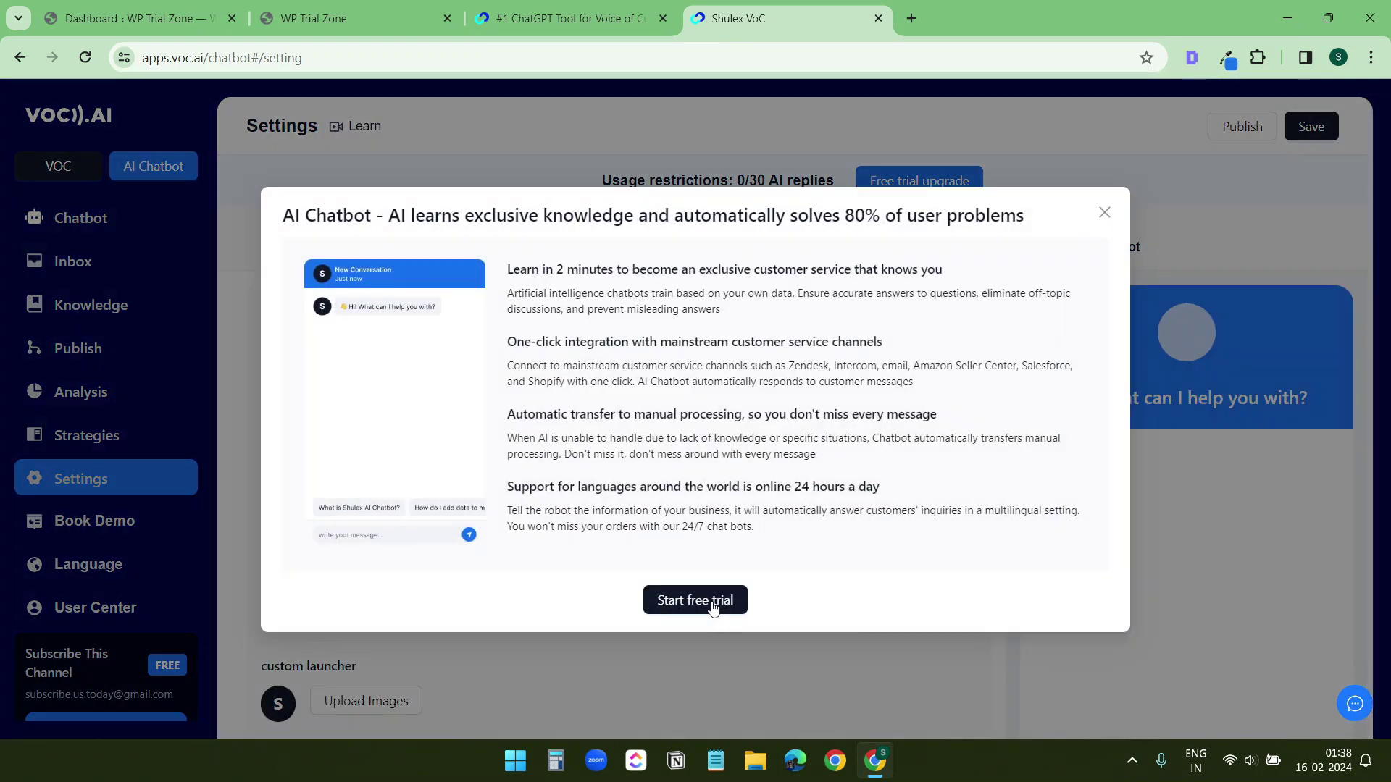
left_click(706, 608)
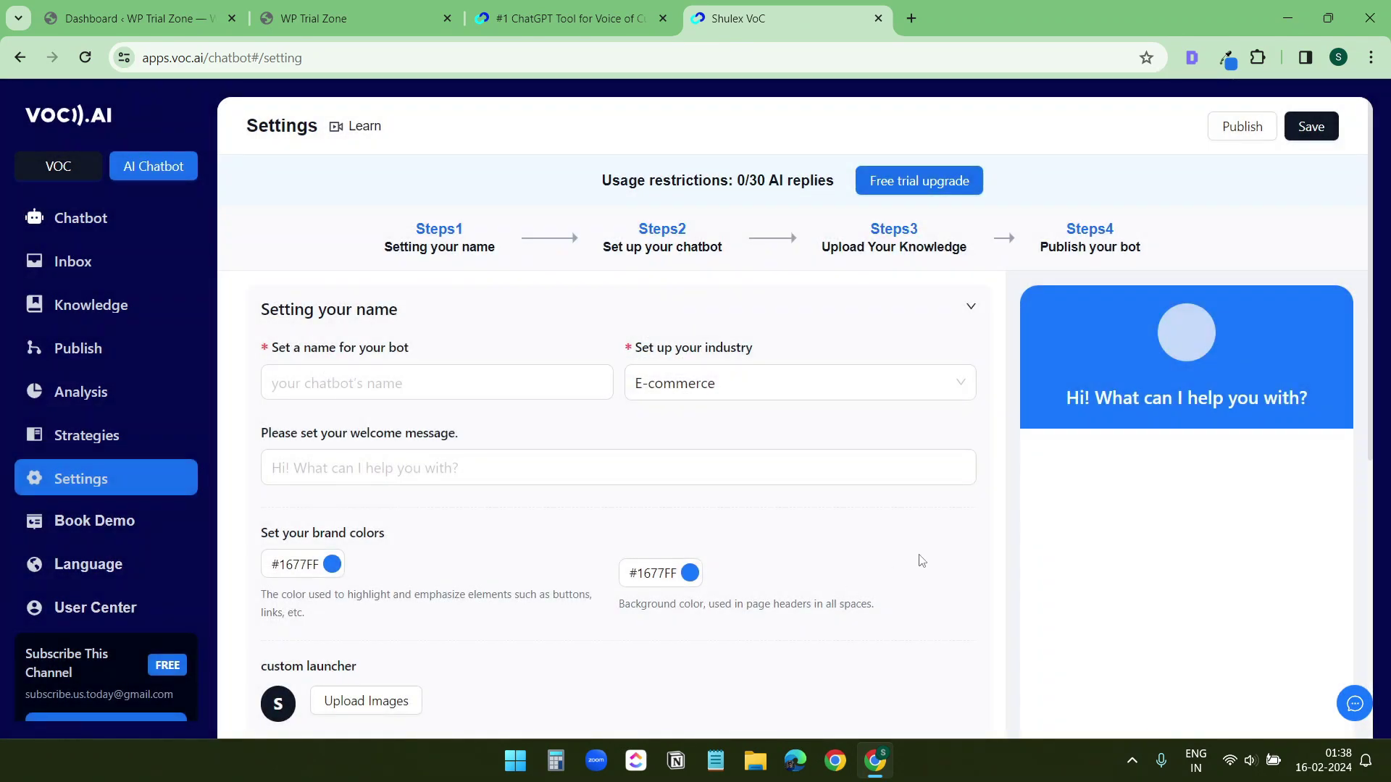
- Name the chatbot 'WP Trial' with industry Technology, then return to the WP Trial Zone tab
left_click(471, 381)
type("WP ")
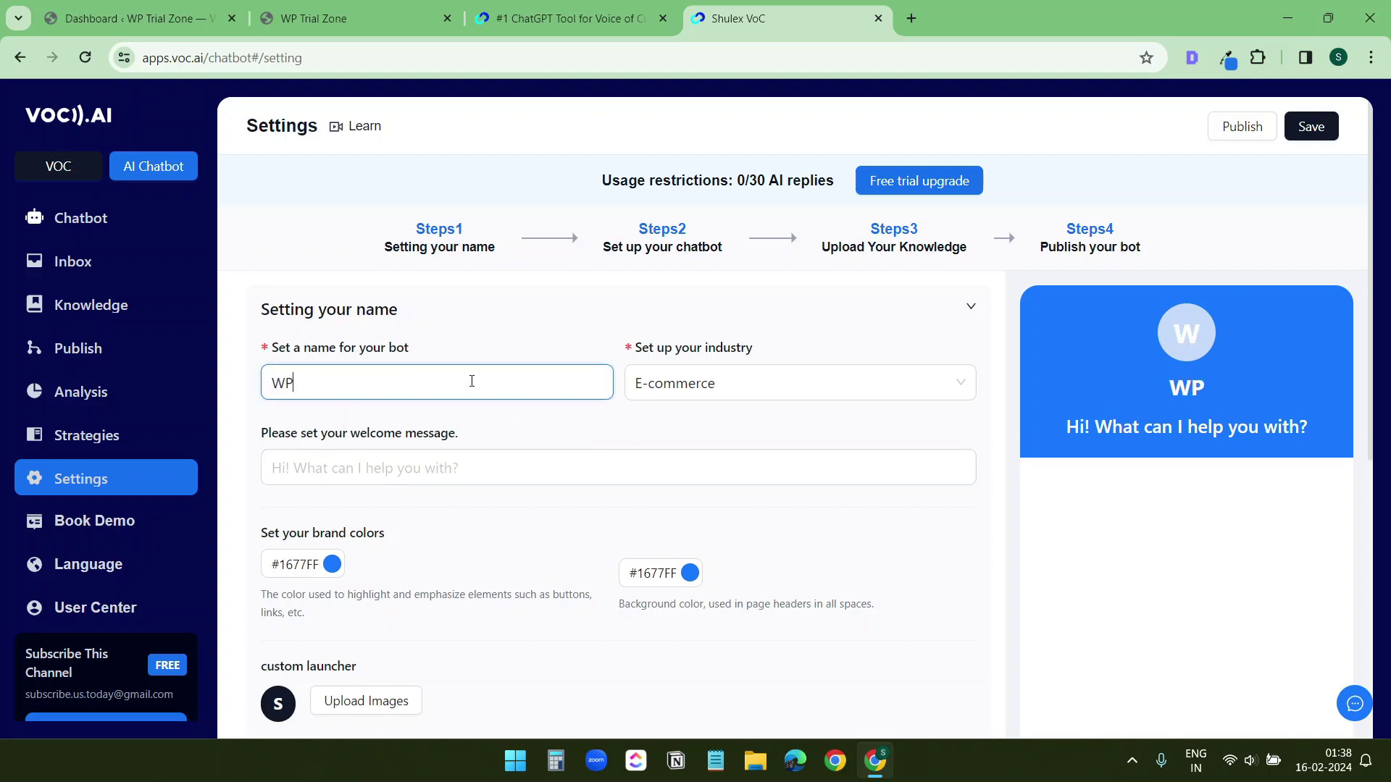
type("Trial")
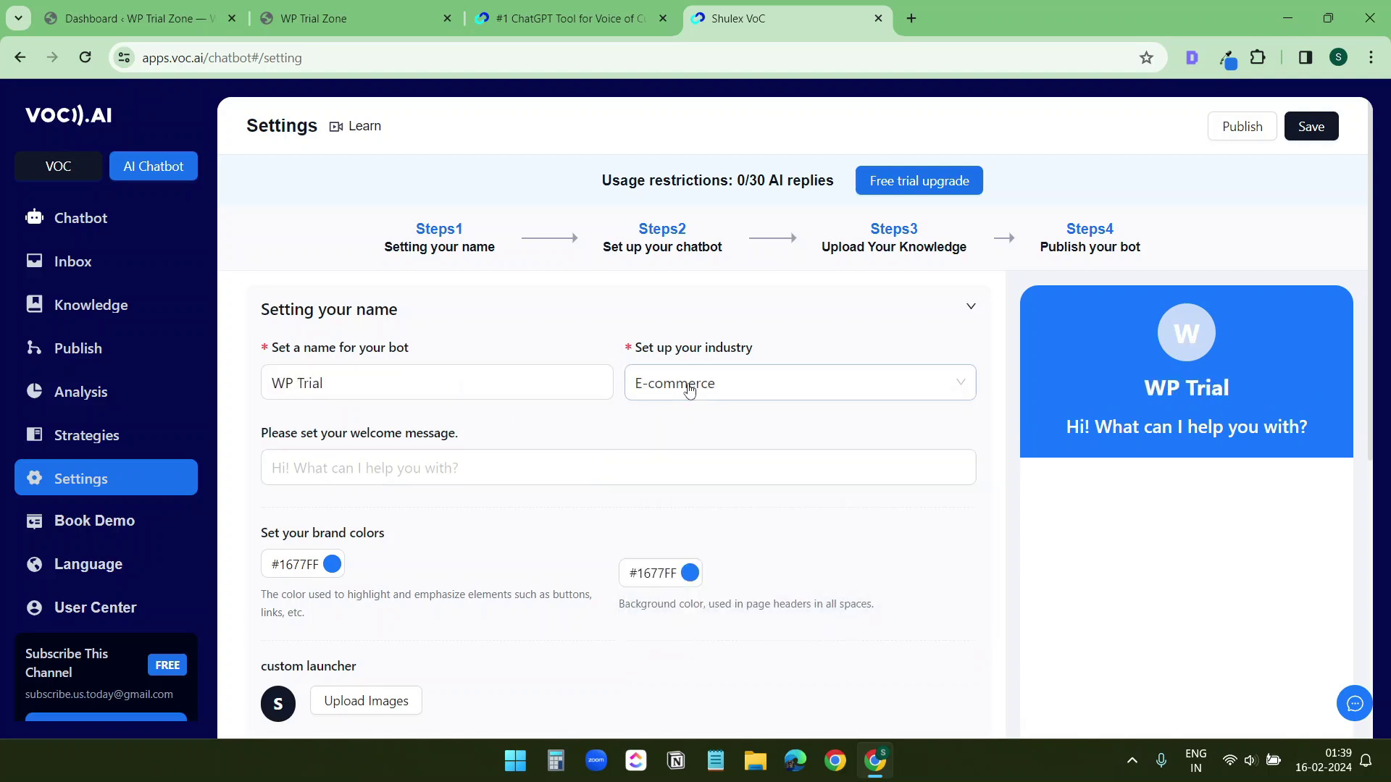
left_click(713, 384)
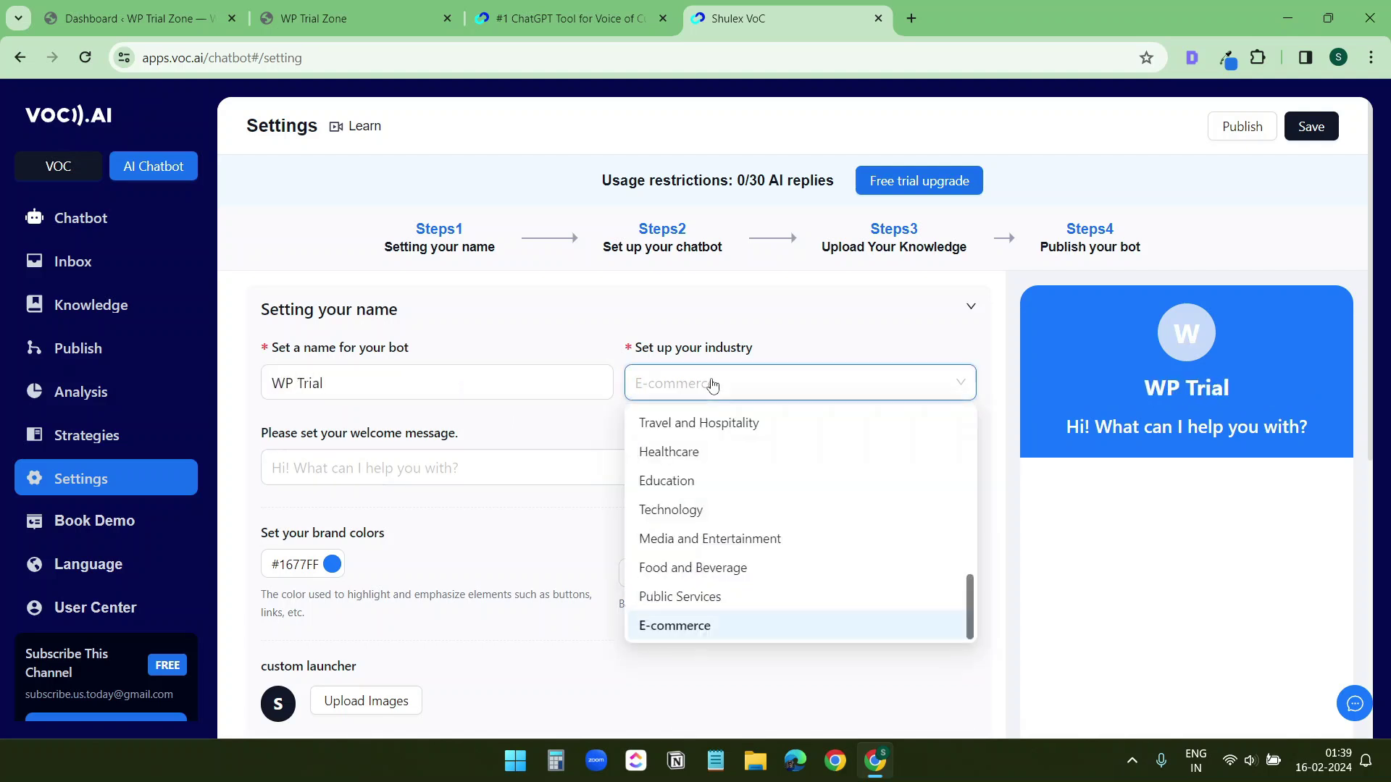
left_click(696, 509)
left_click(506, 469)
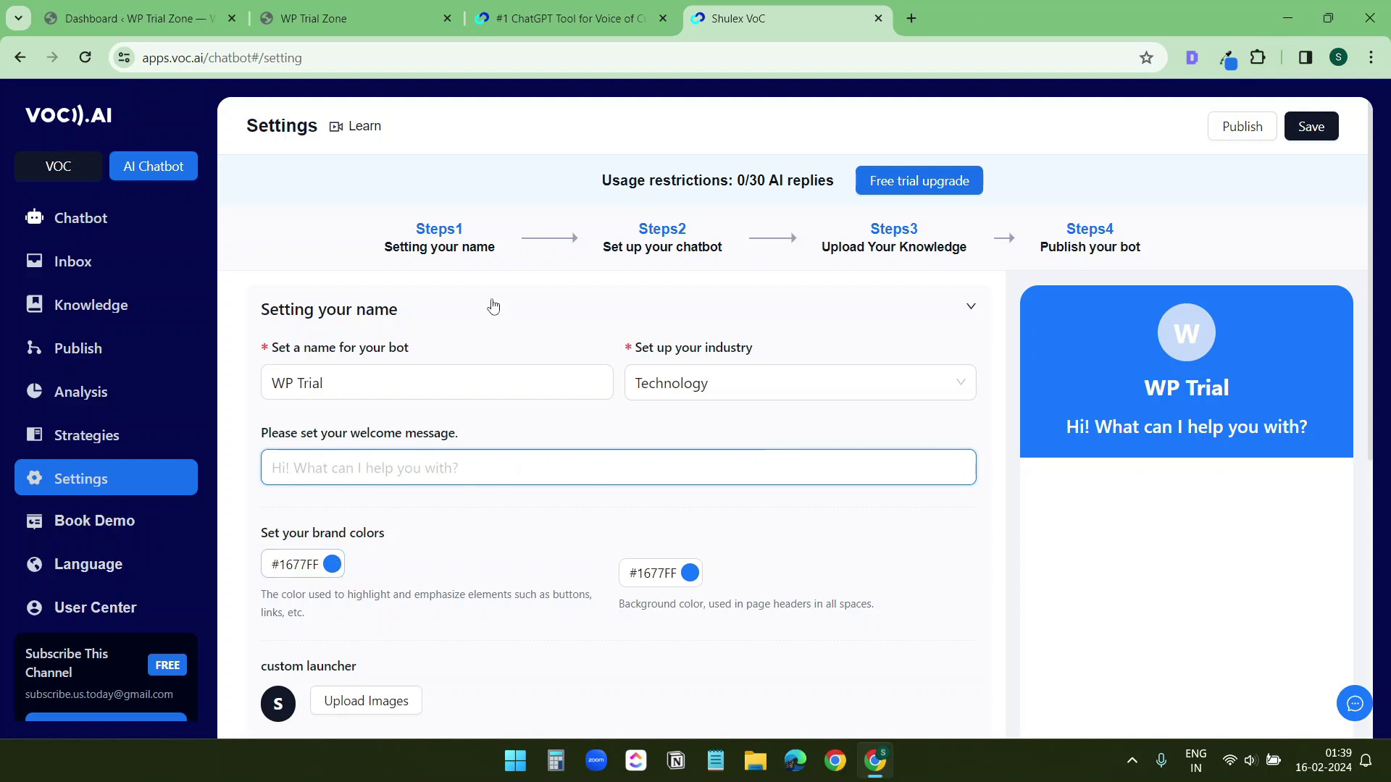
left_click(346, 18)
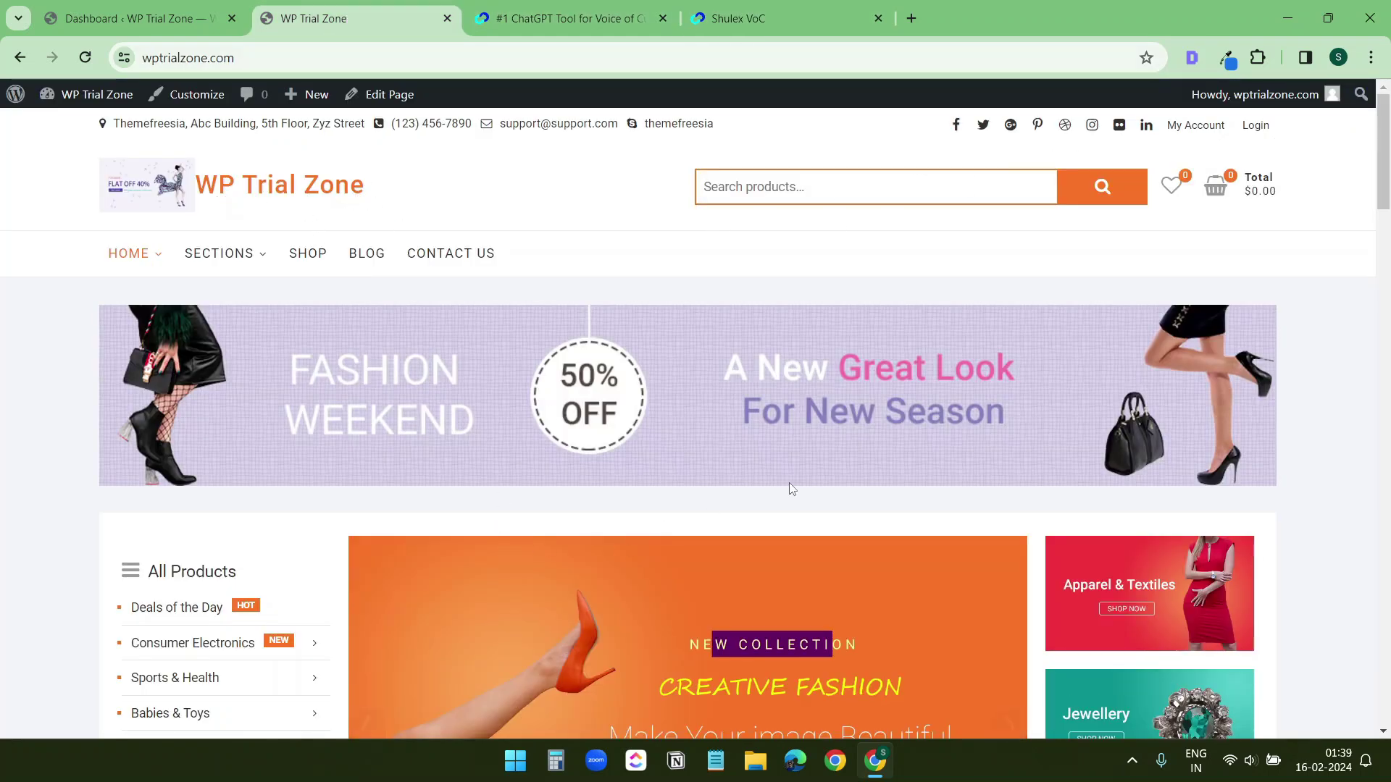
- Sample the store search button's orange, #F77426, with the Eye Dropper extension
left_click(1226, 57)
left_click(869, 139)
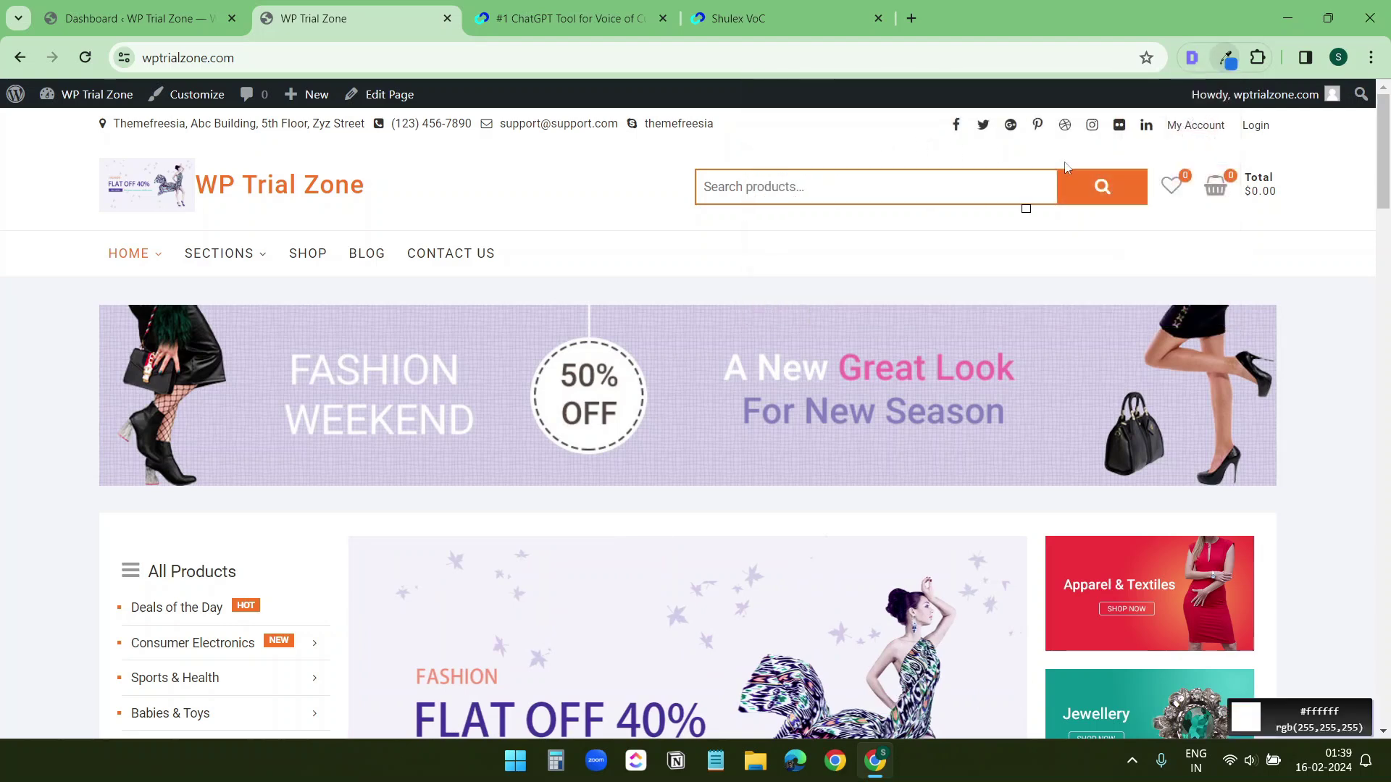
left_click(1081, 194)
left_click(1225, 59)
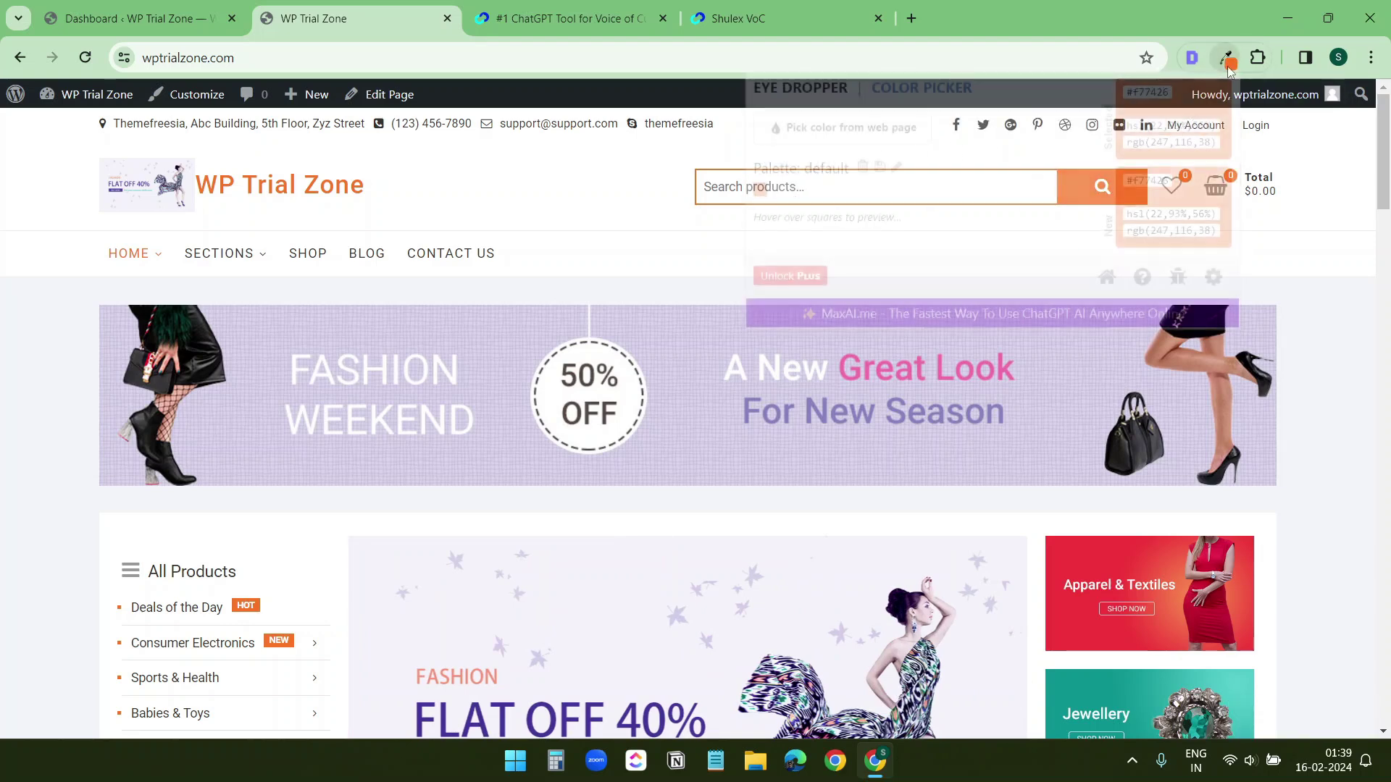
- Set the chatbot's highlight brand colour to #F77426
left_click(605, 16)
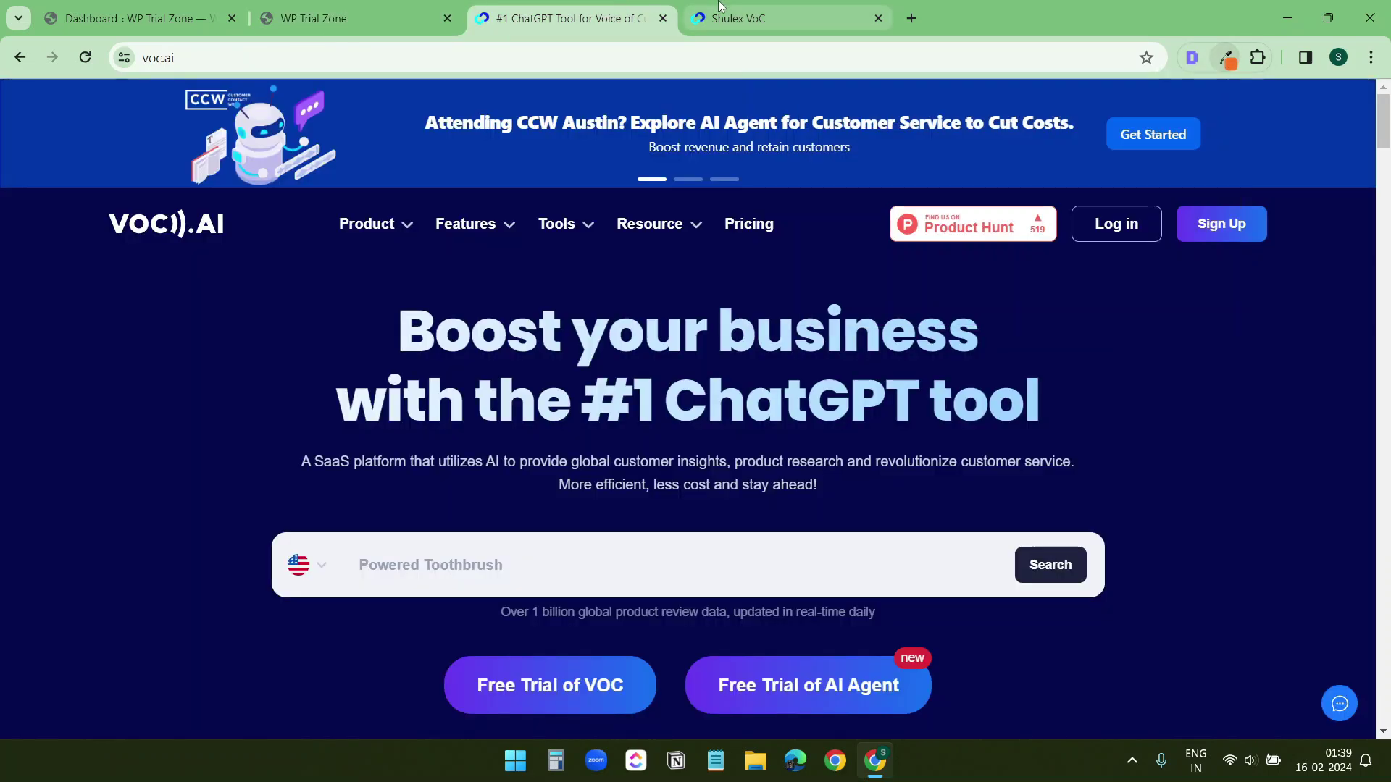
left_click(737, 18)
left_click(332, 565)
left_click(363, 514)
double_click(363, 515)
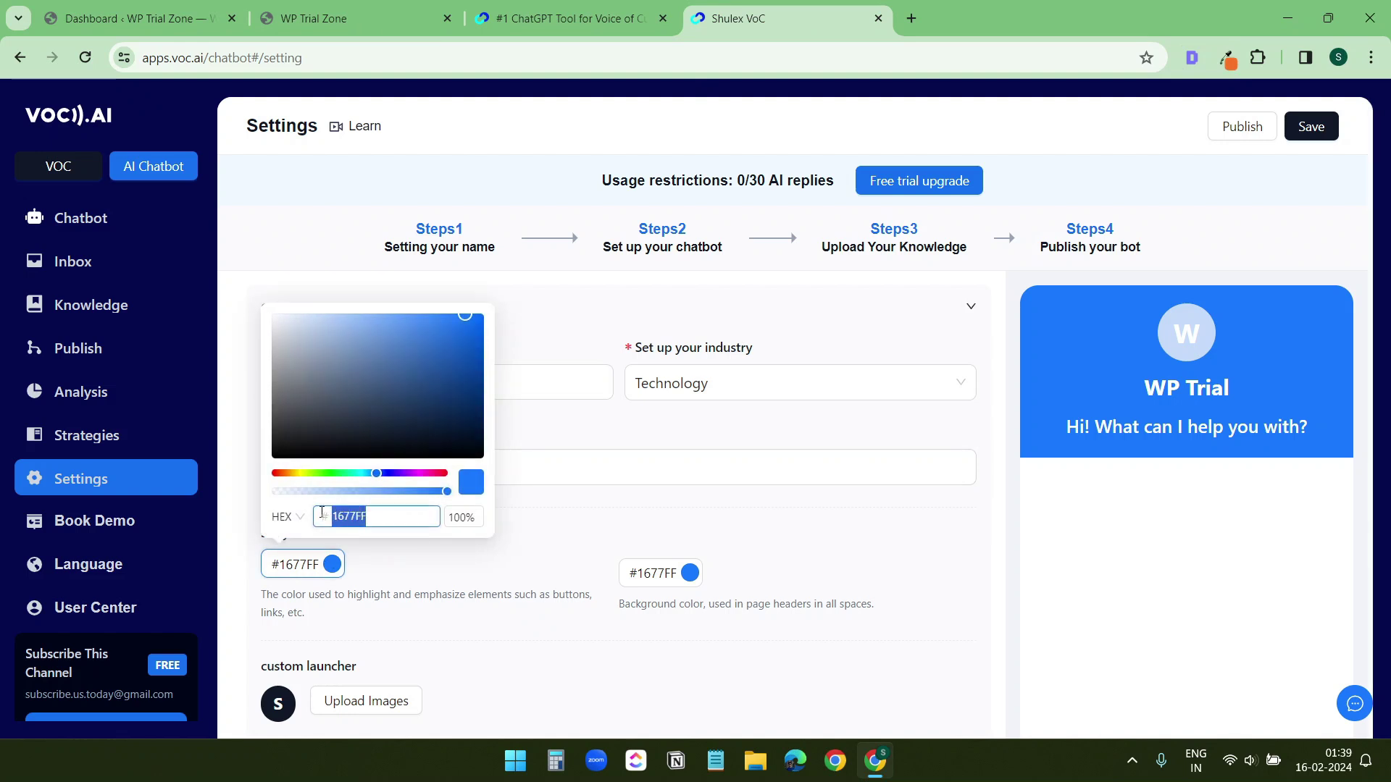
type("F77426")
left_click(572, 557)
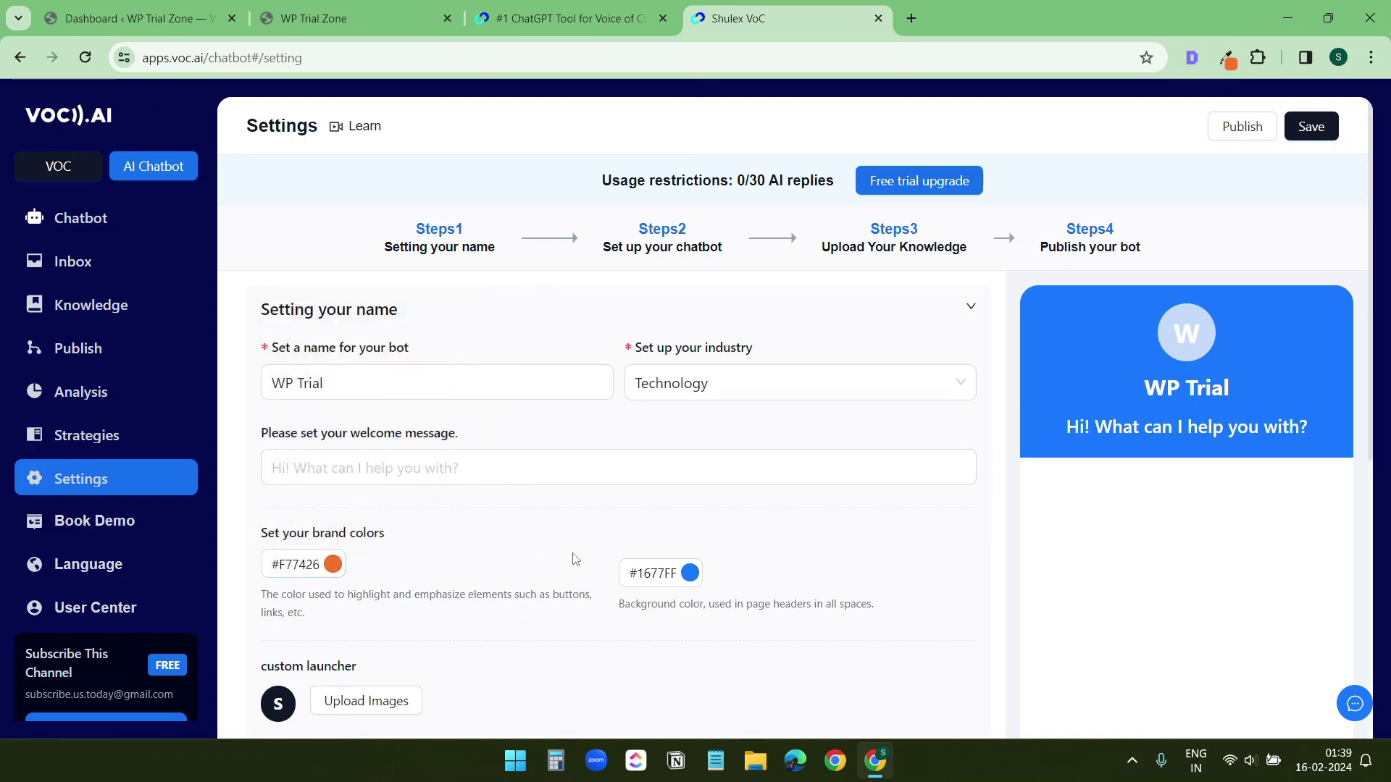
- Set the background brand colour to #F77426 as well
left_click(691, 574)
left_click_drag(757, 526, 666, 529)
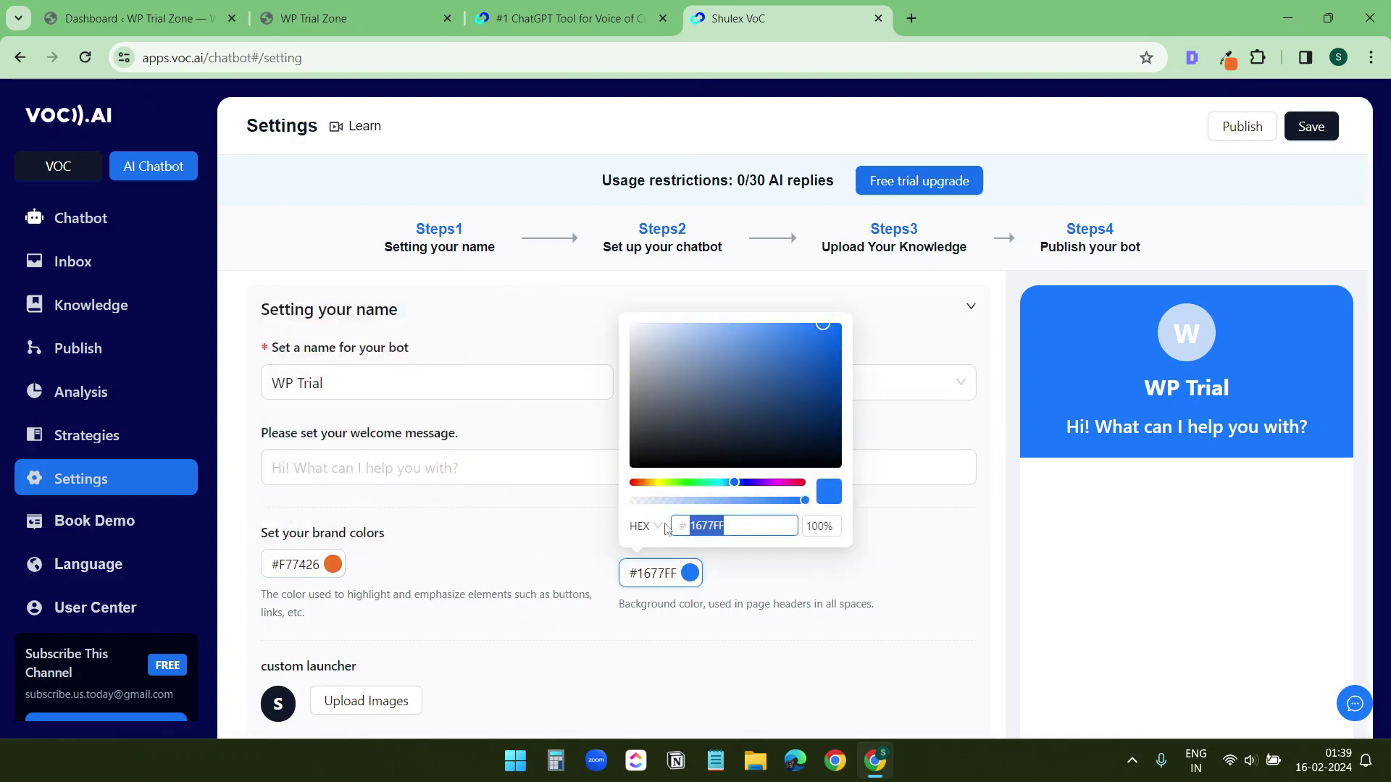
type("F77426")
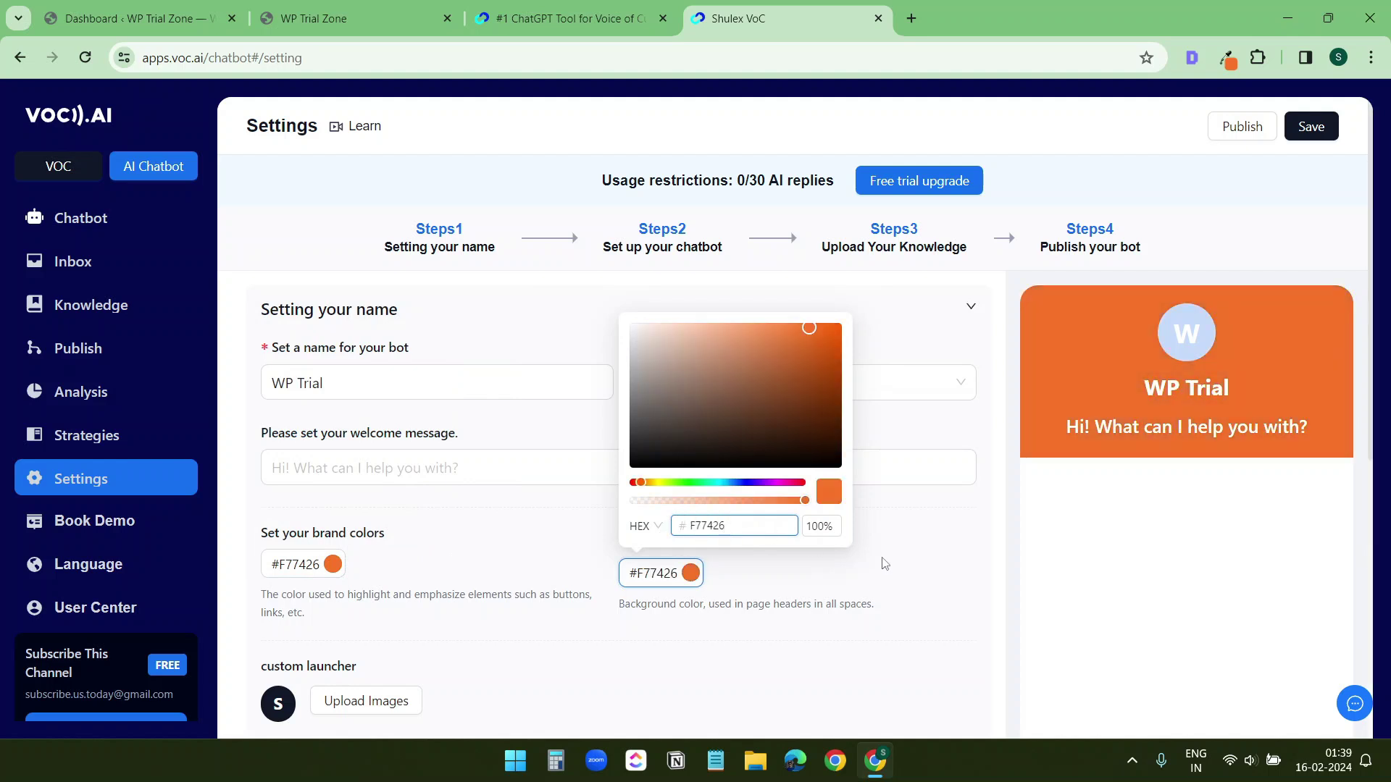
left_click(233, 551)
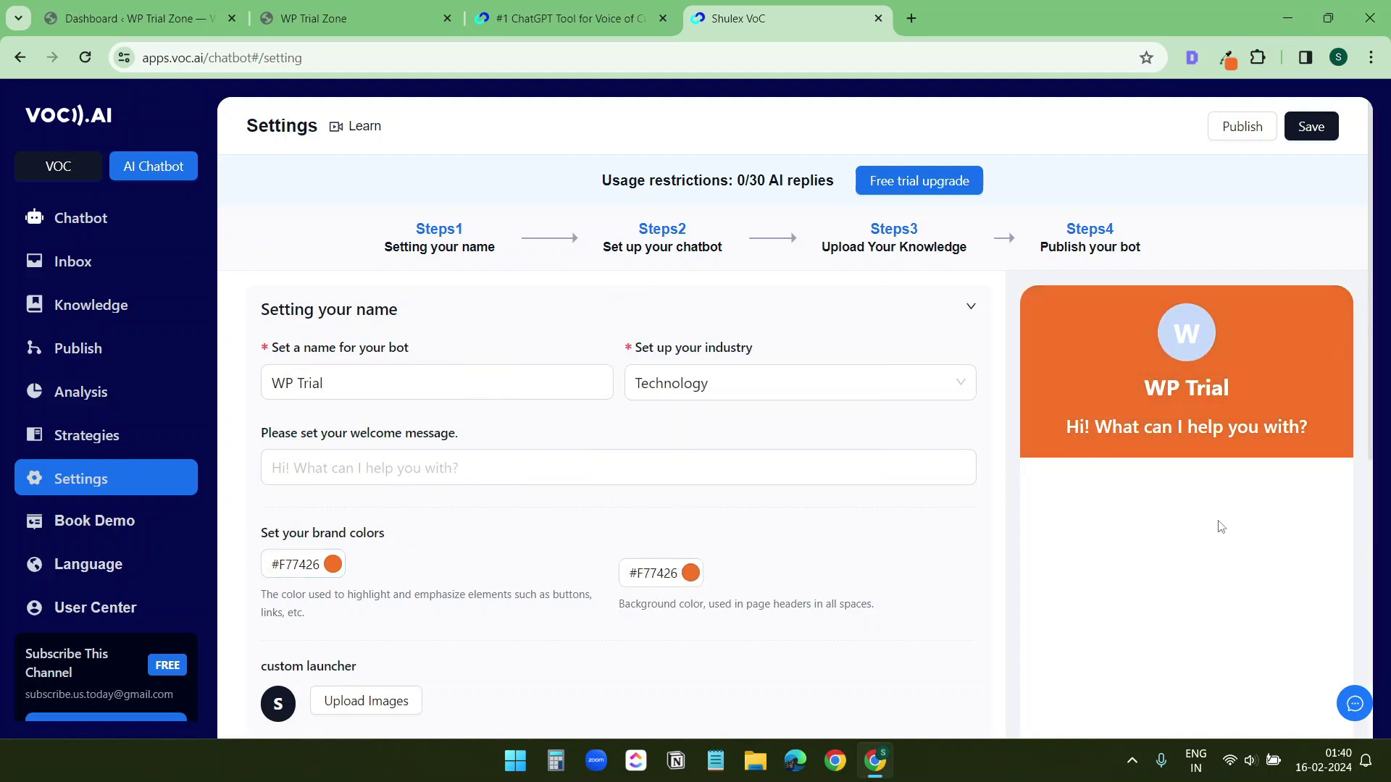
- Upload the lightbulb Logo image as the WP Trial chatbot's custom launcher
scroll(748, 512, "down", 3)
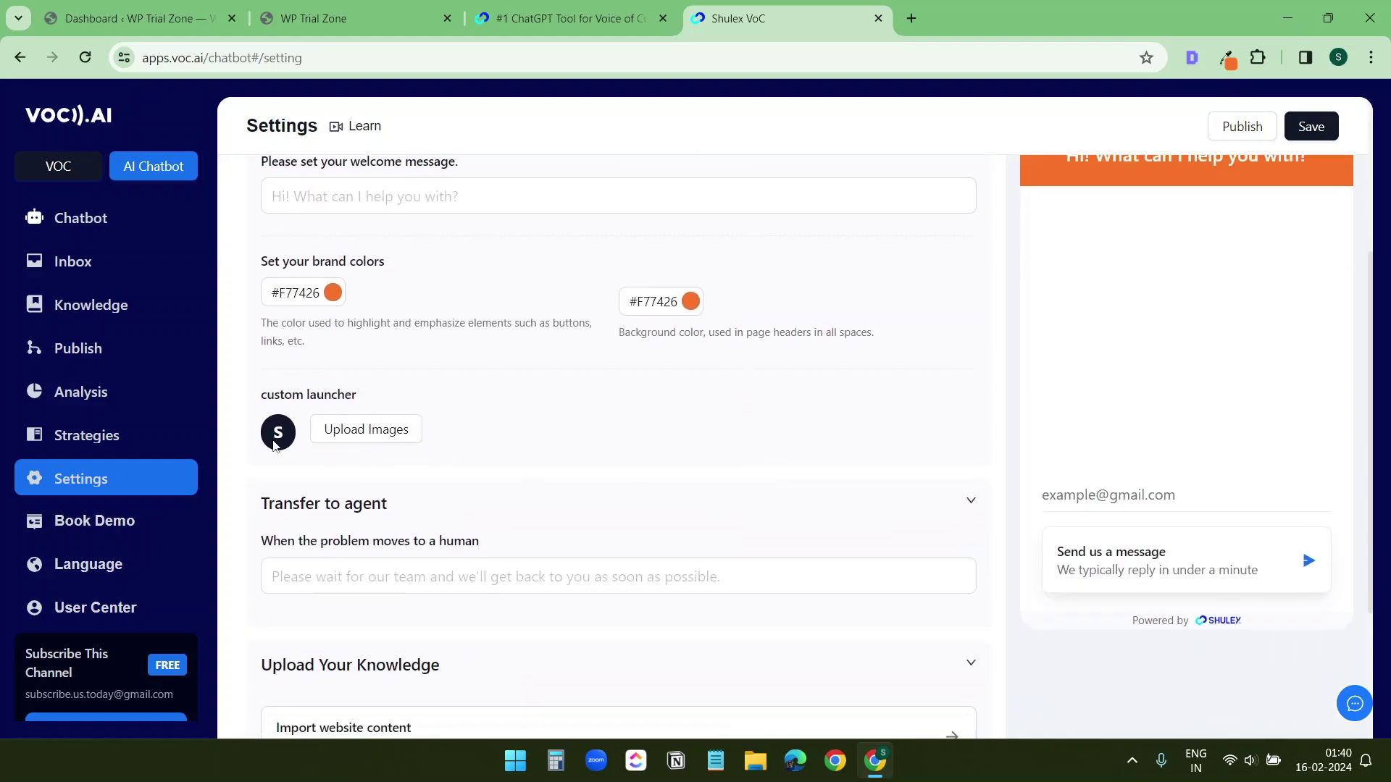
left_click(356, 431)
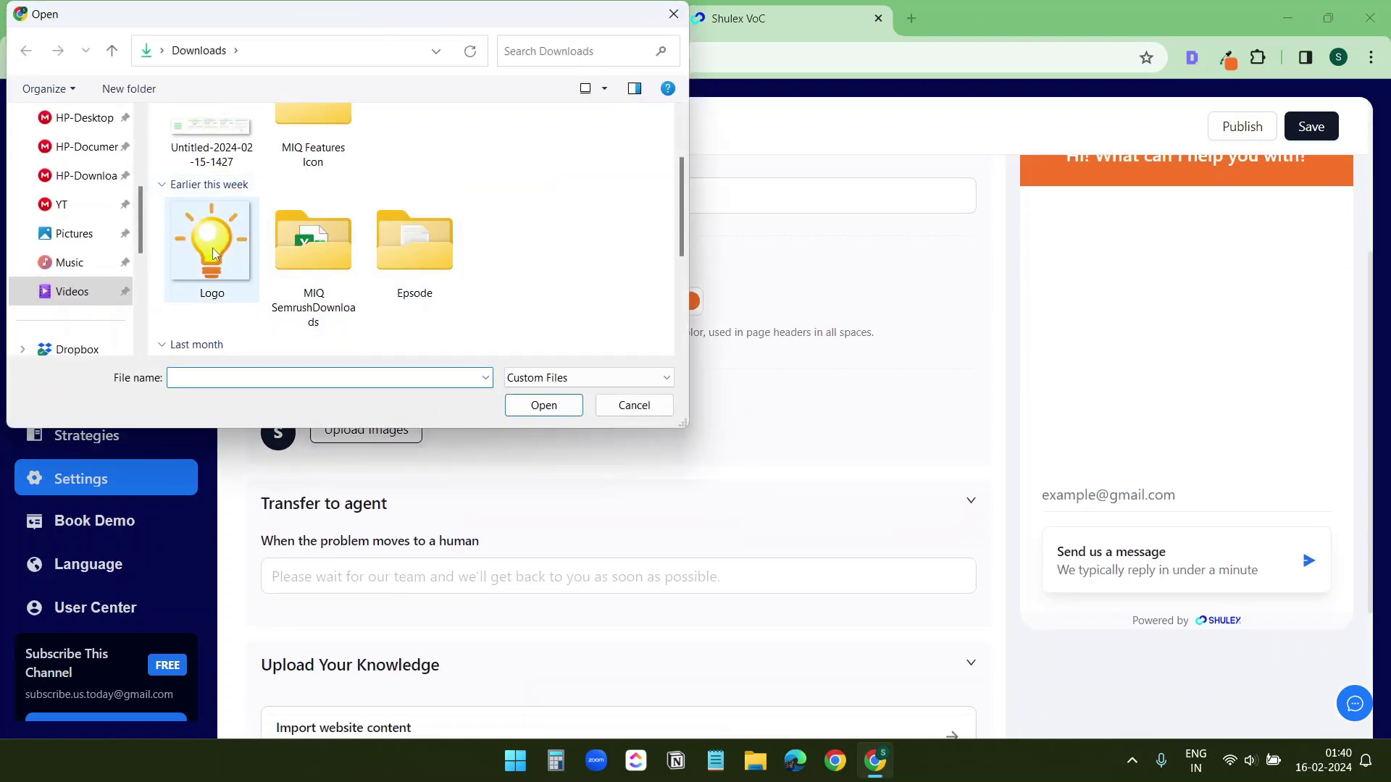
double_click(212, 249)
scroll(662, 431, "up", 3)
scroll(849, 409, "down", 2)
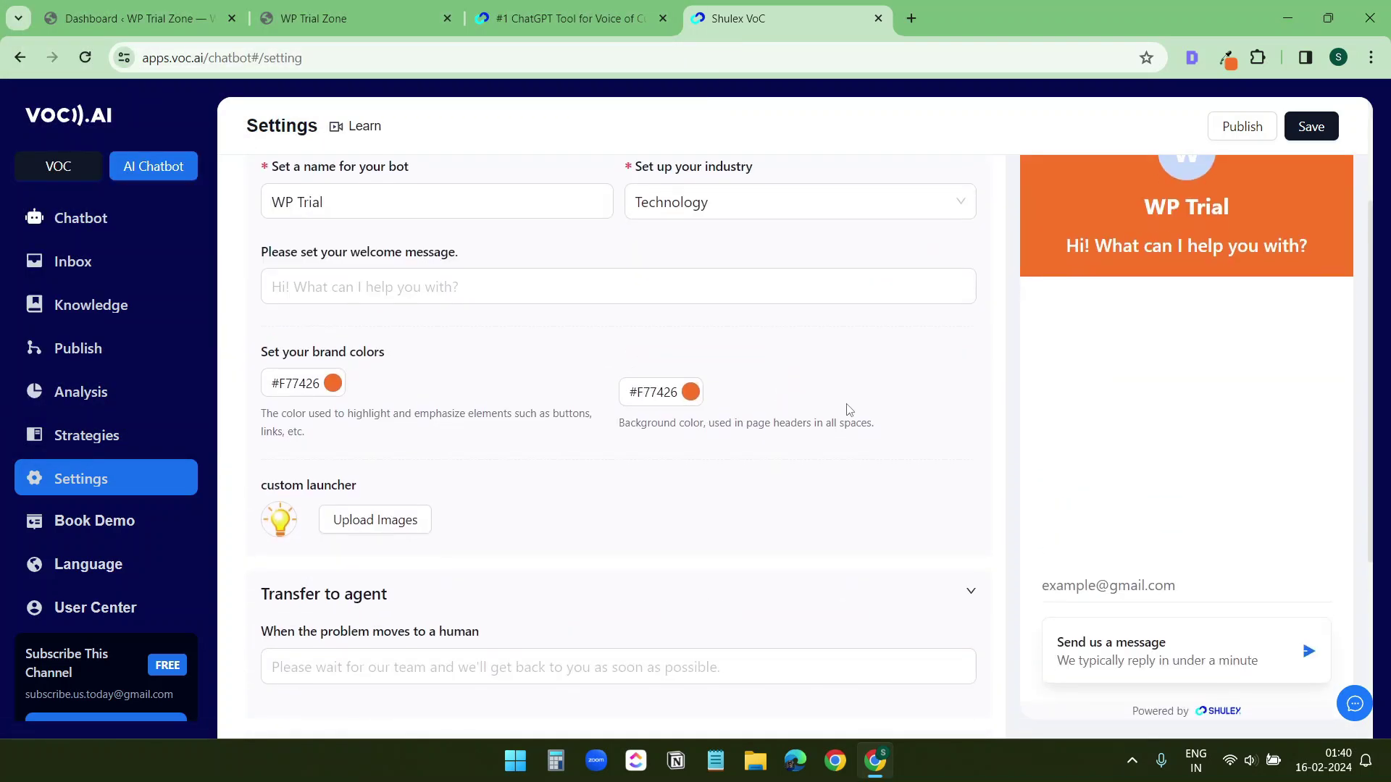
scroll(1004, 462, "down", 1)
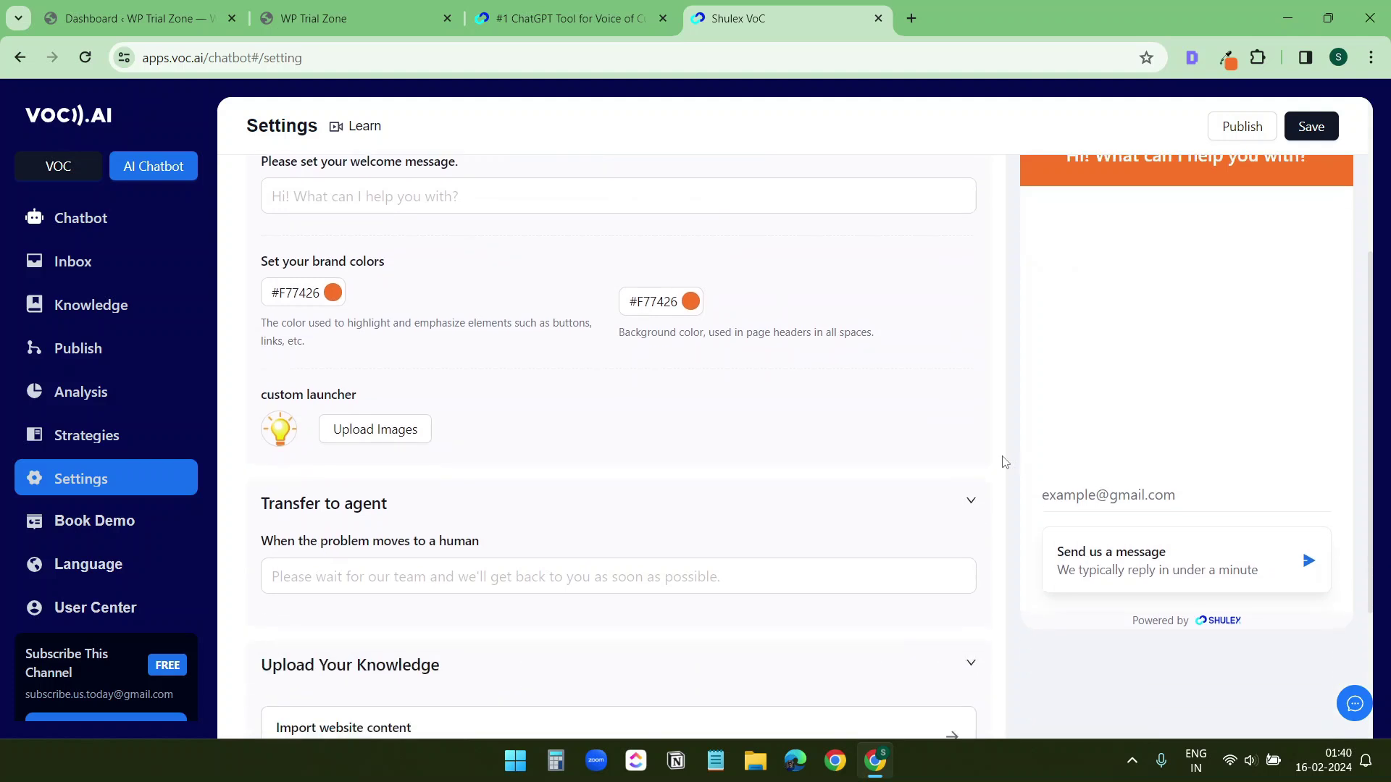
key("Tab")
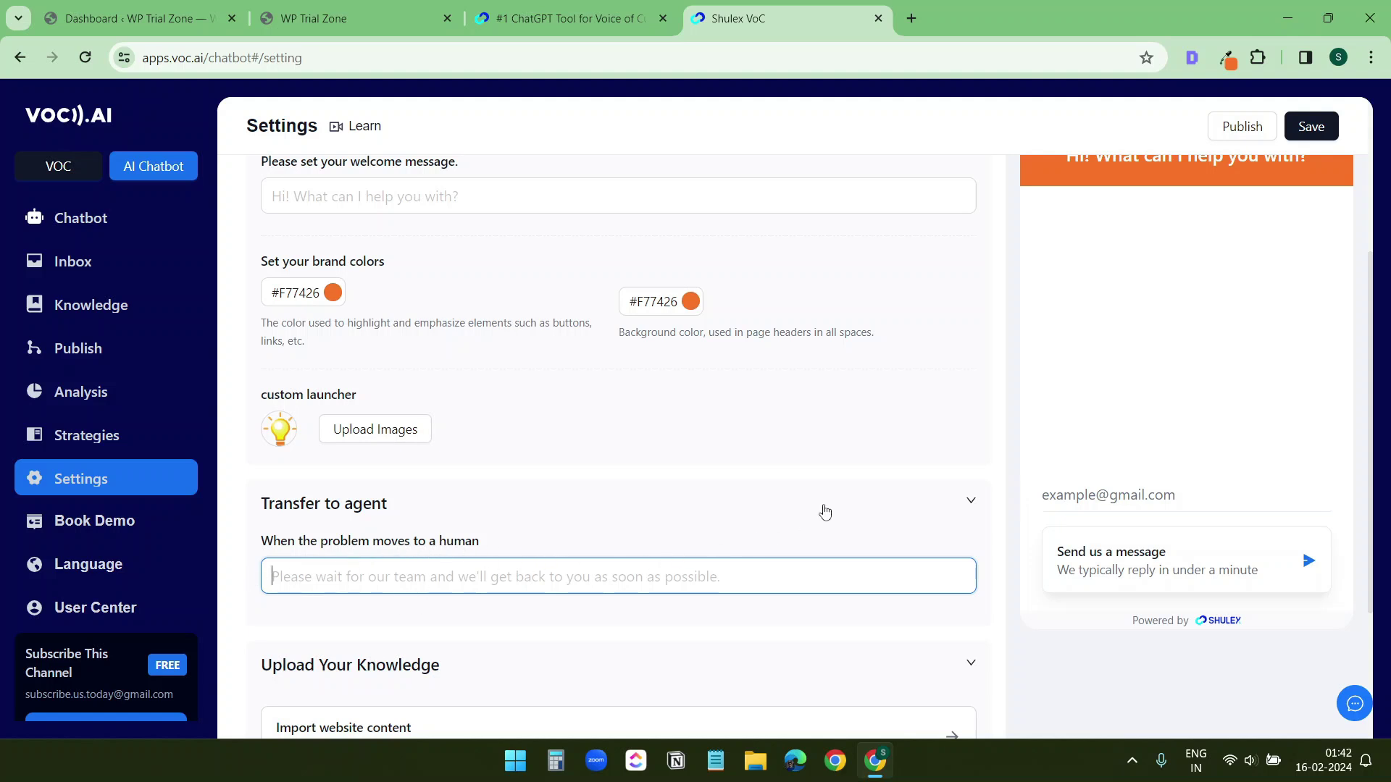
- Scroll the Settings page down to the Upload Your Knowledge options
scroll(824, 511, "down", 1)
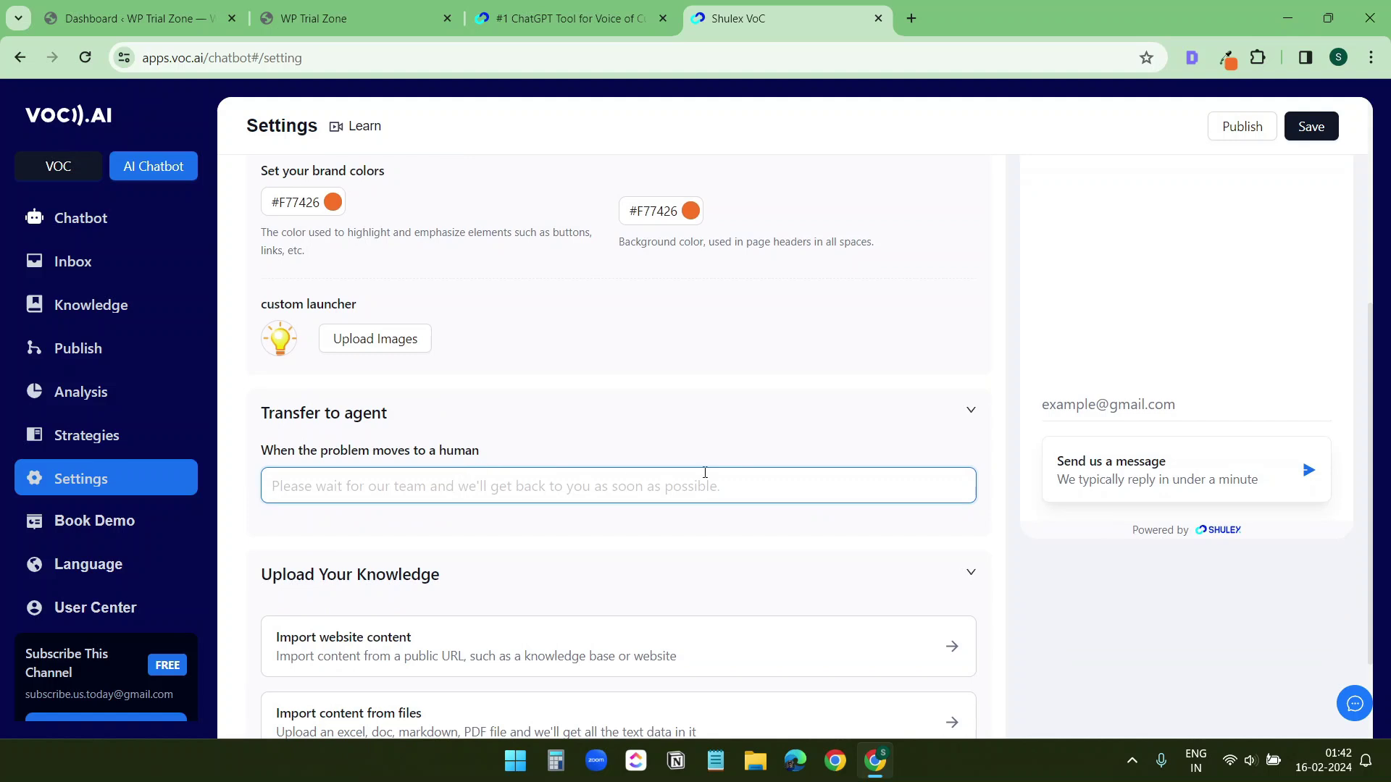
scroll(705, 472, "down", 2)
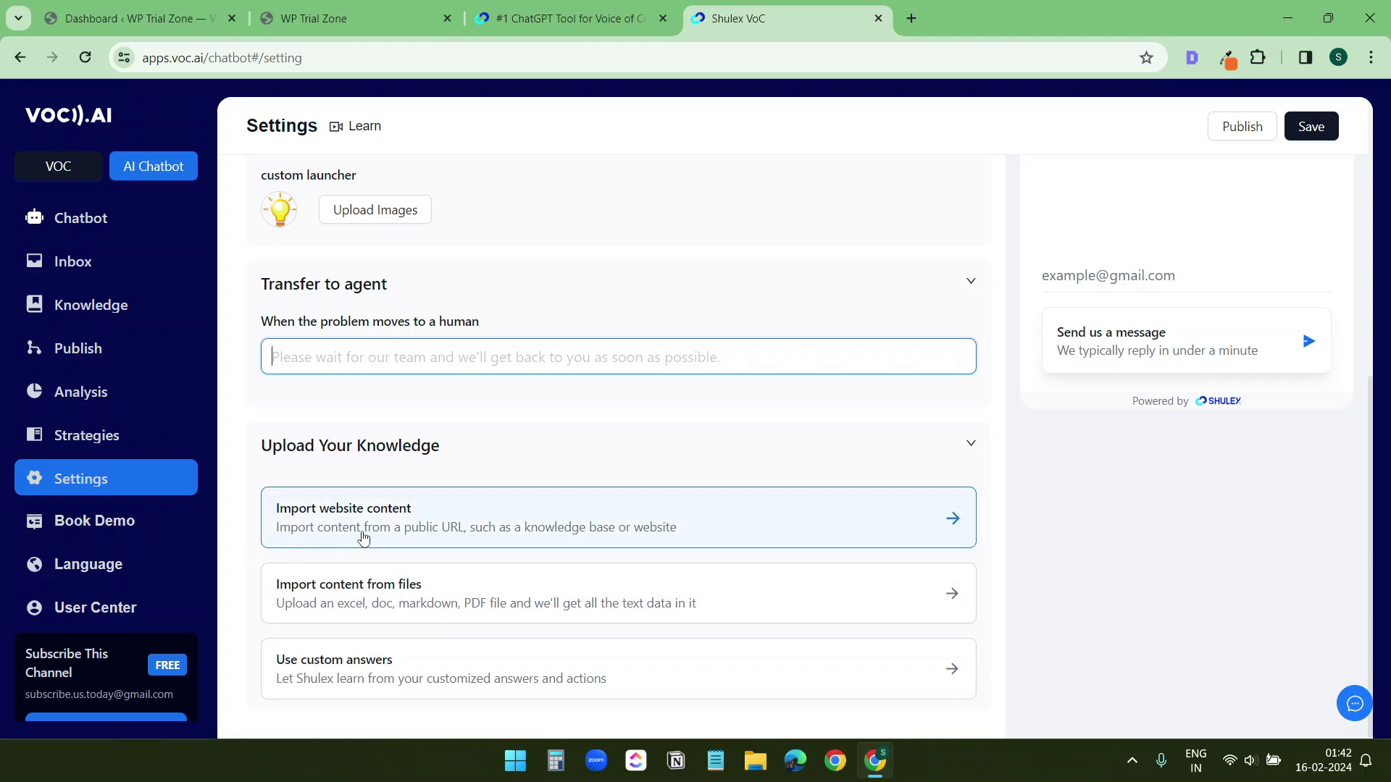
- Copy the wptrialzone.com address and sync that website into the chatbot's knowledge
left_click(355, 7)
left_click(286, 49)
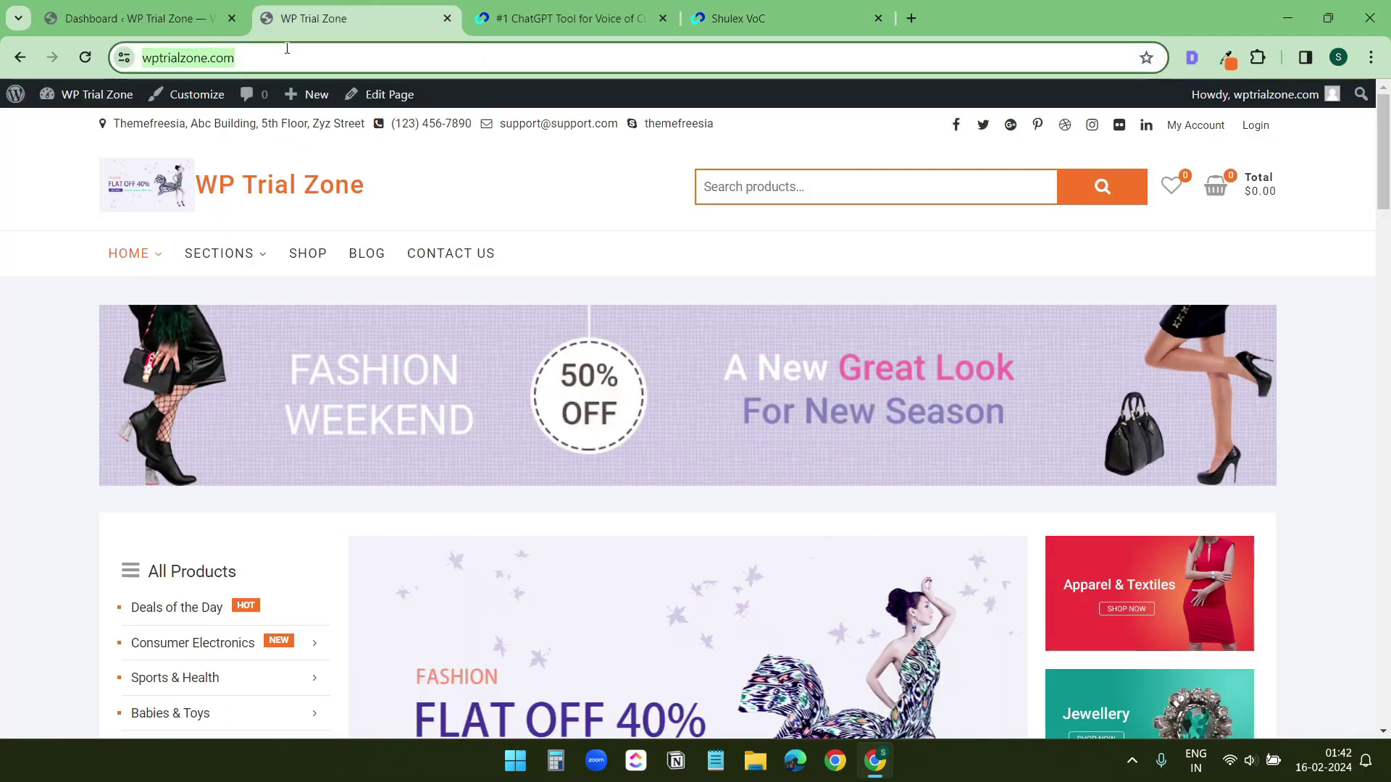
left_click(739, 18)
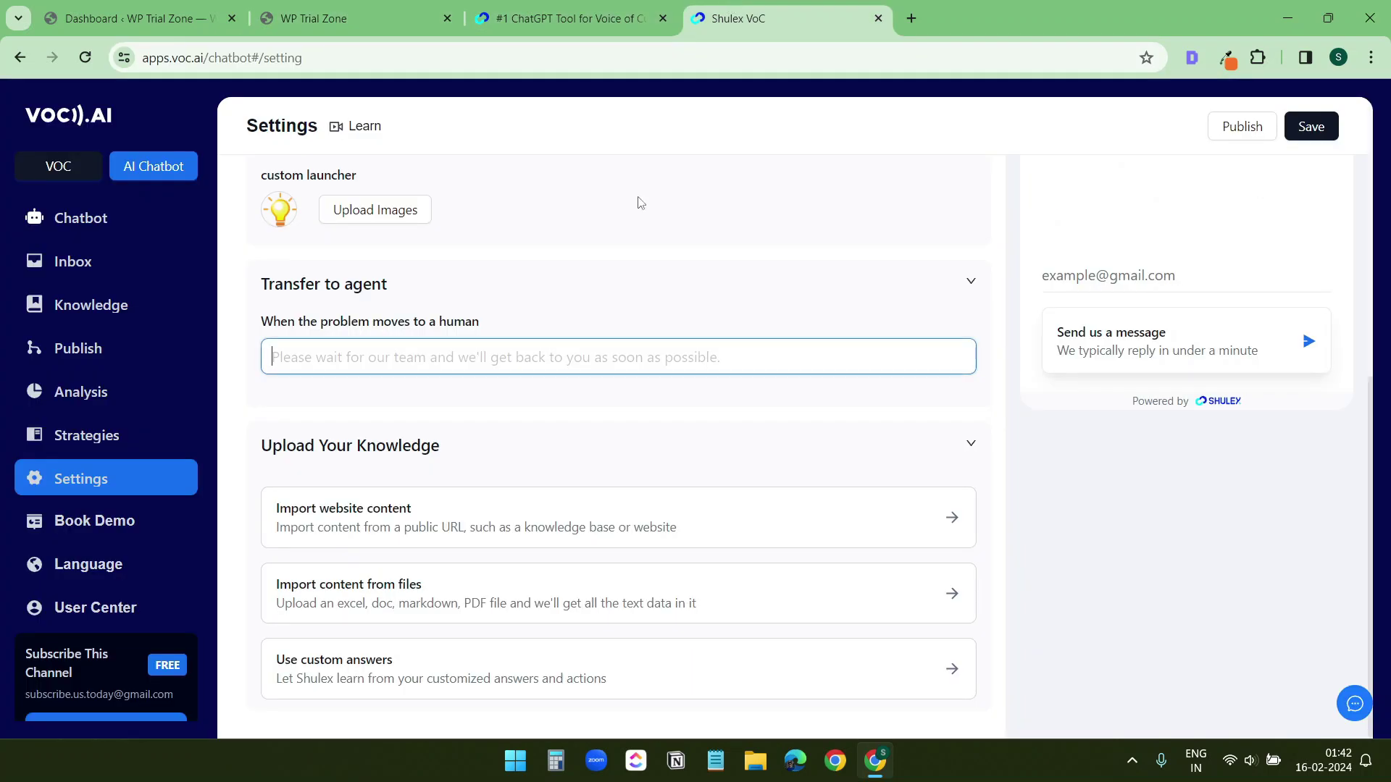
left_click(492, 516)
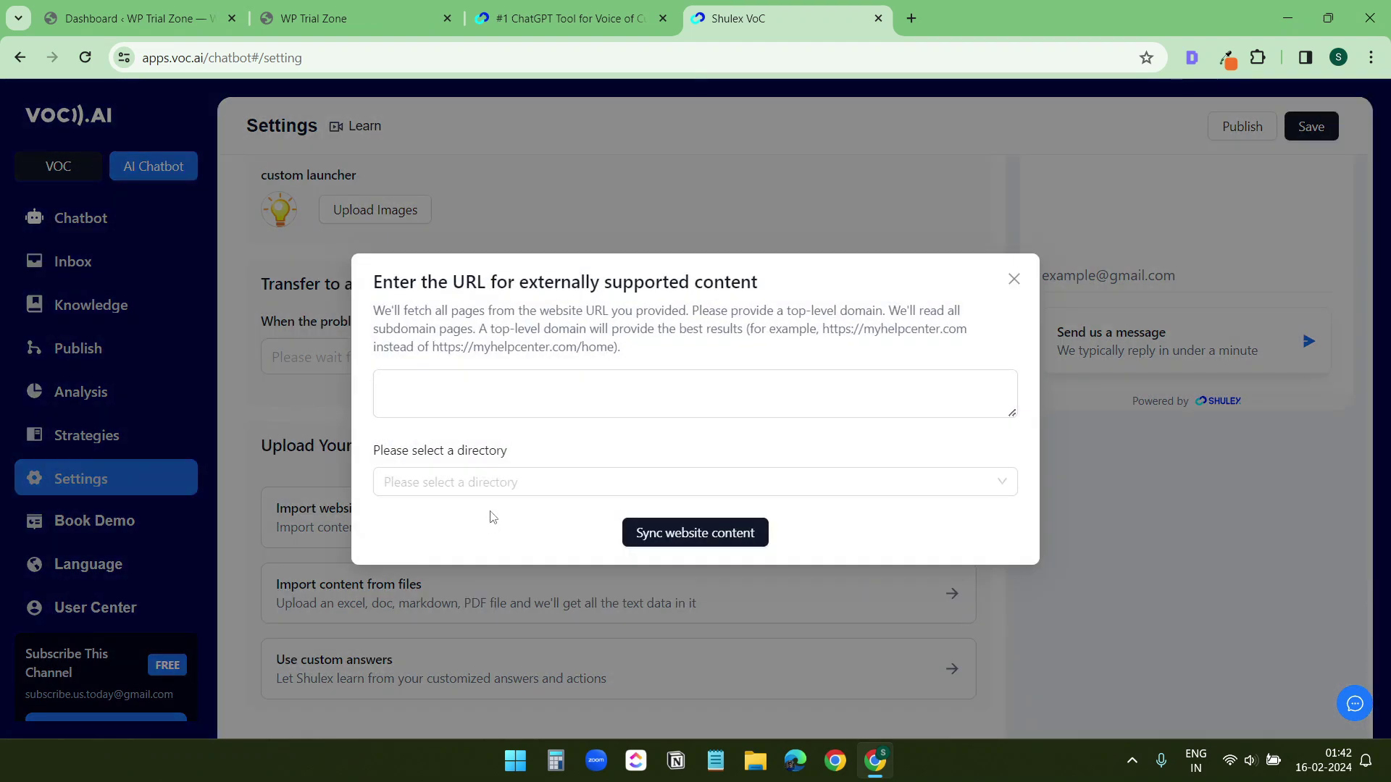
left_click(492, 399)
type("https://wptrialzone.com/")
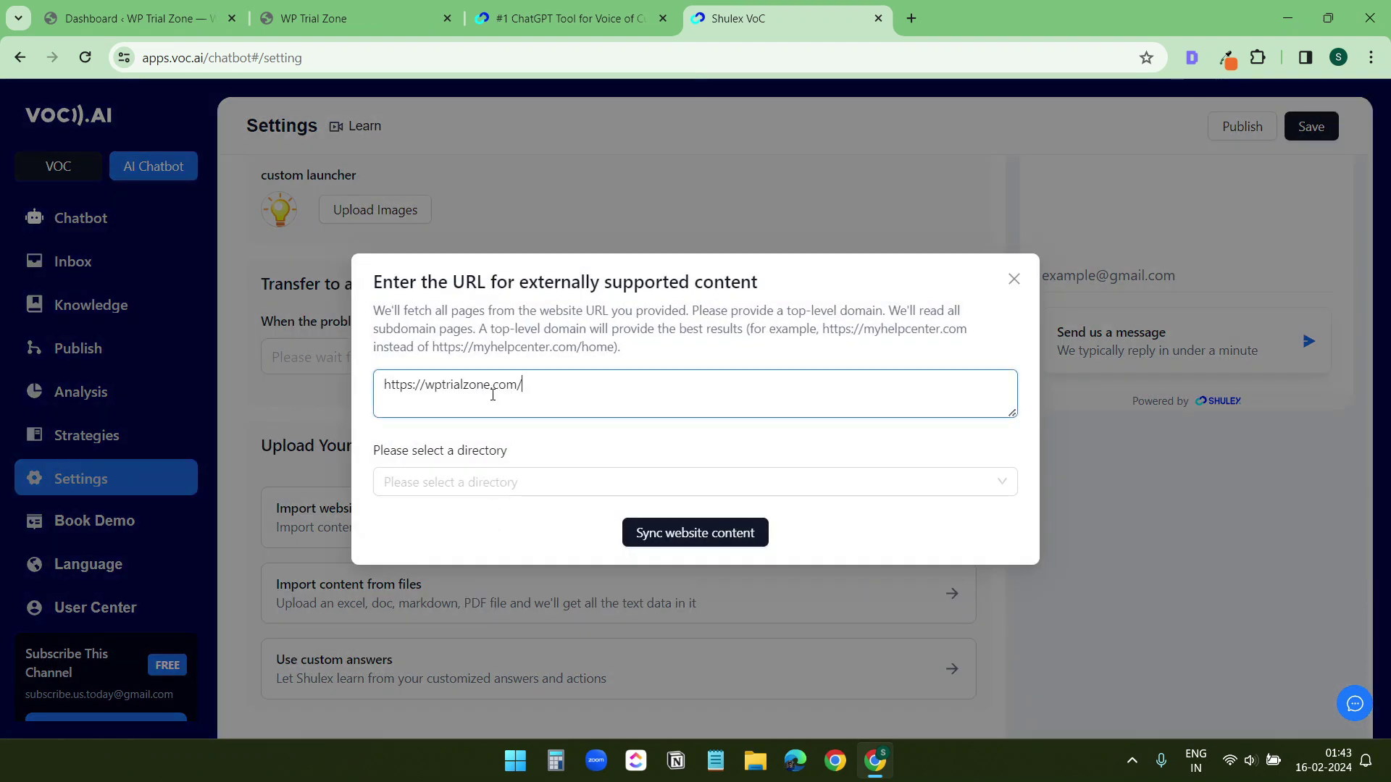
left_click(684, 533)
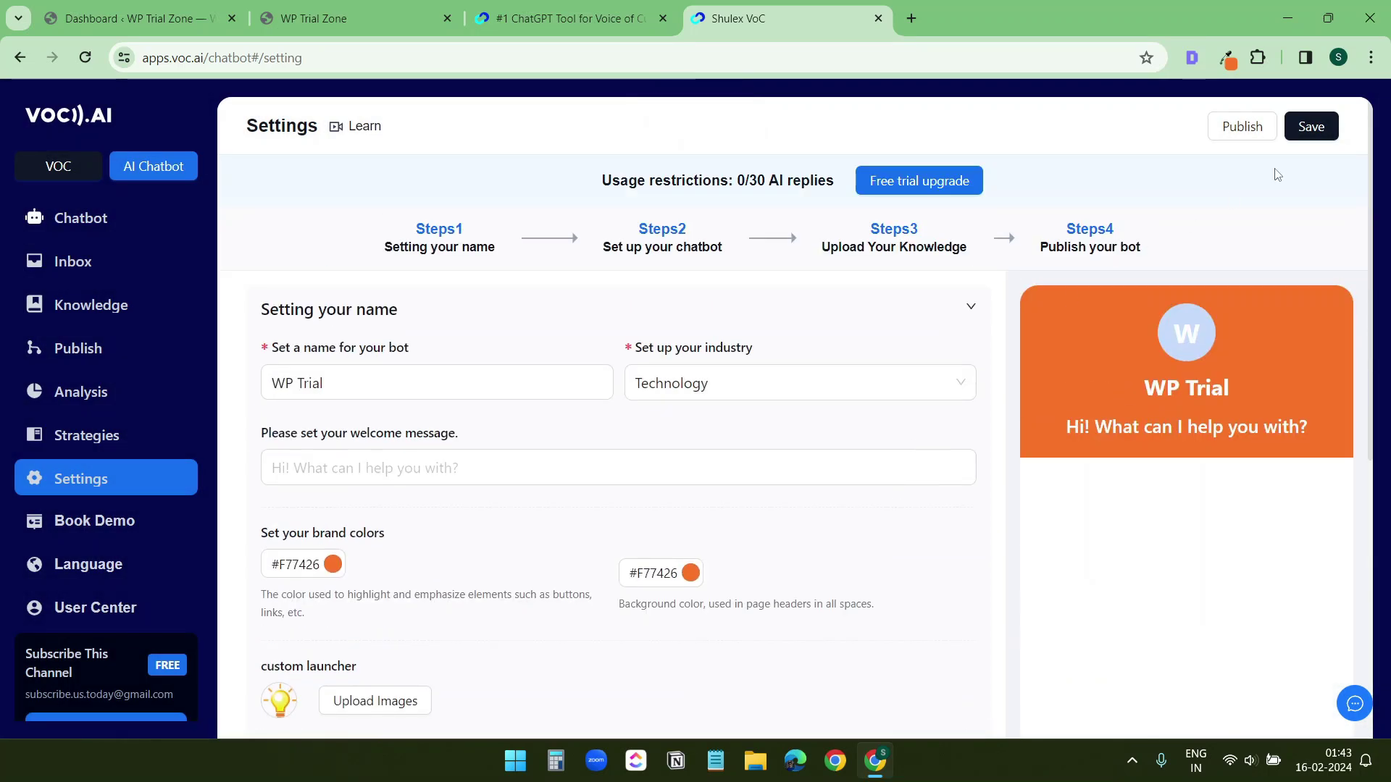
- Save the chatbot settings and preview its embed code under Publish
left_click(1308, 127)
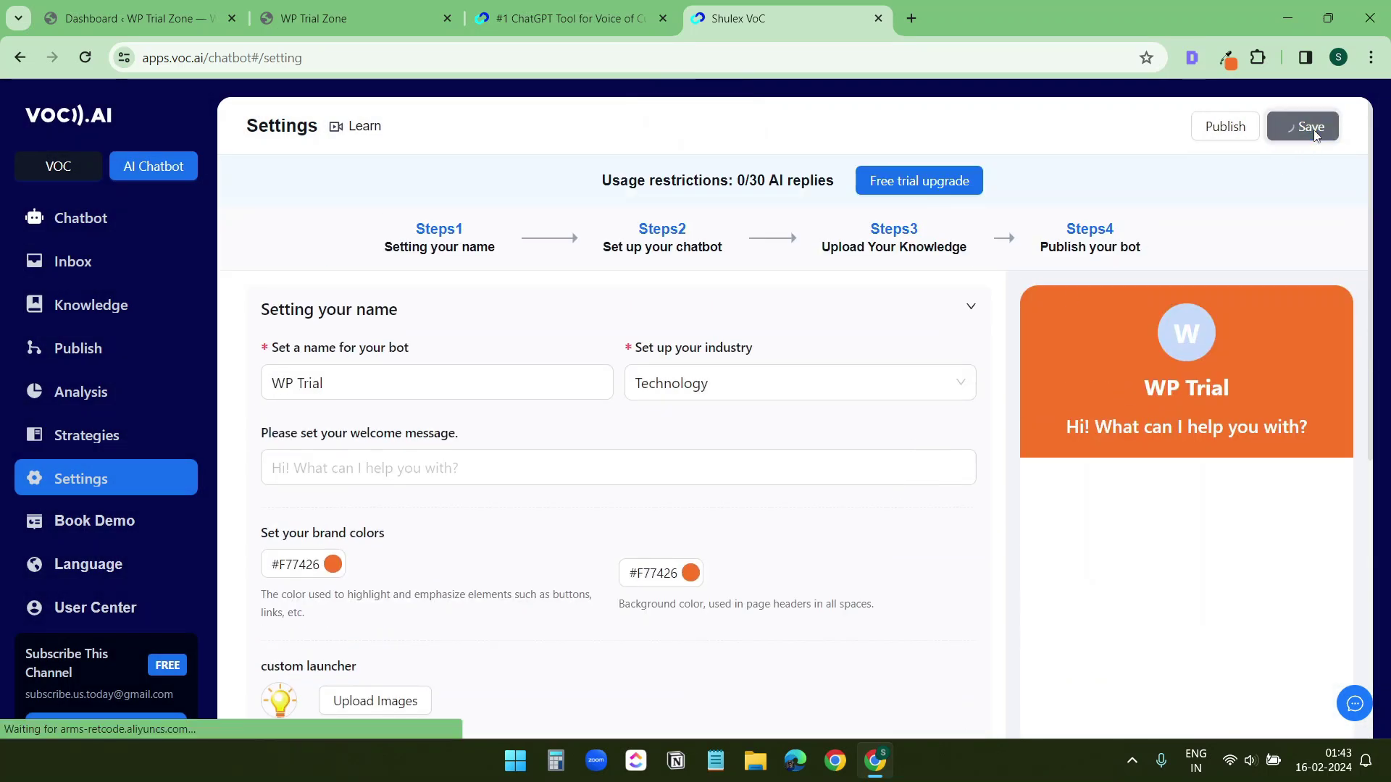
left_click(1243, 128)
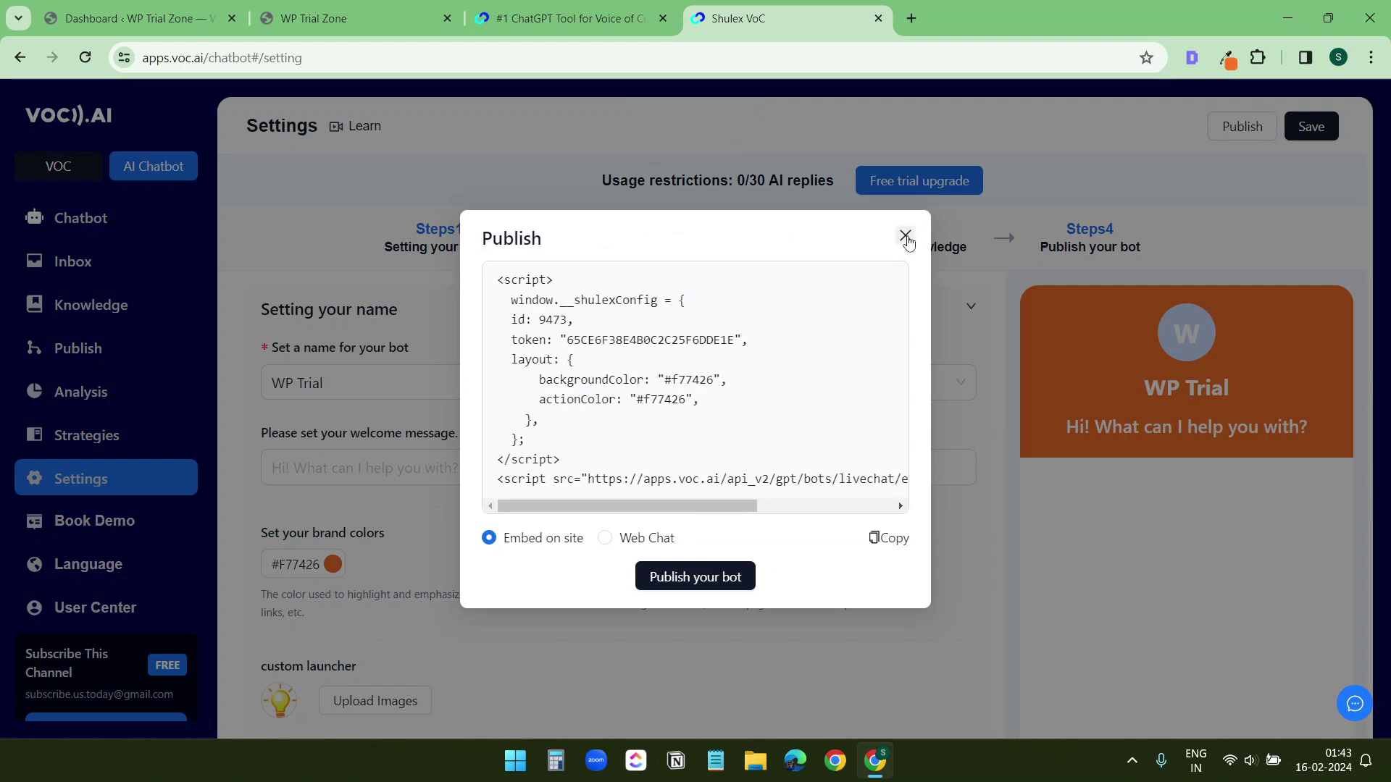
left_click(906, 237)
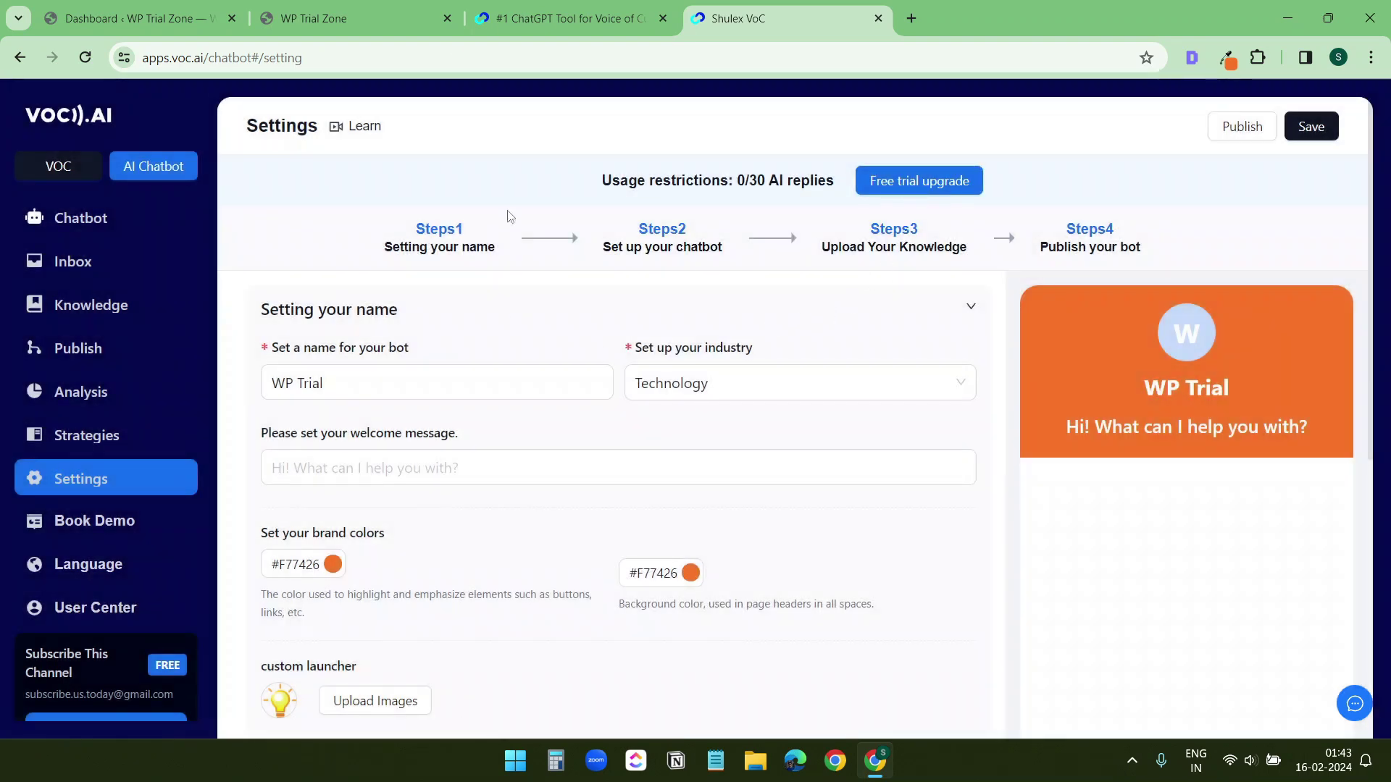
- Open the Knowledge list, peek at the Add Content options, then dismiss them
left_click(101, 317)
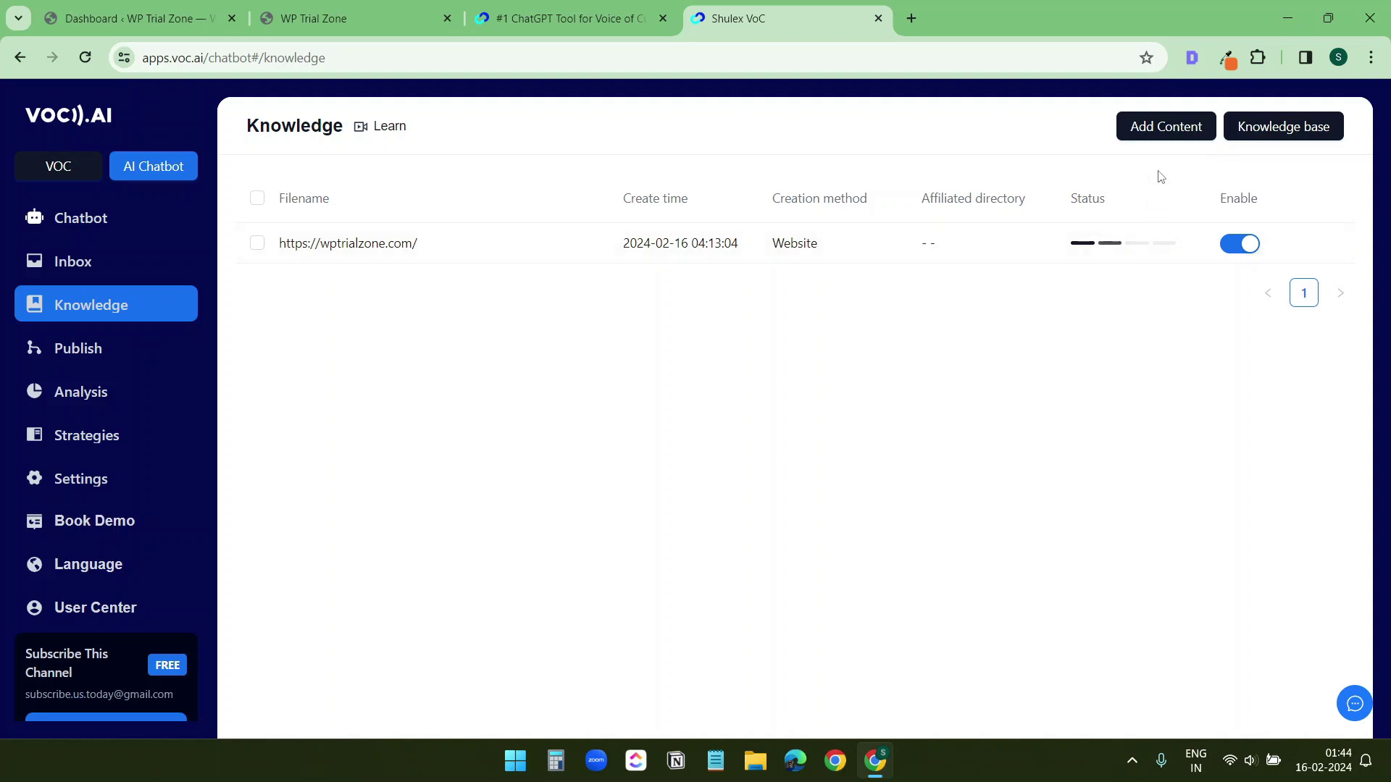
left_click(1167, 132)
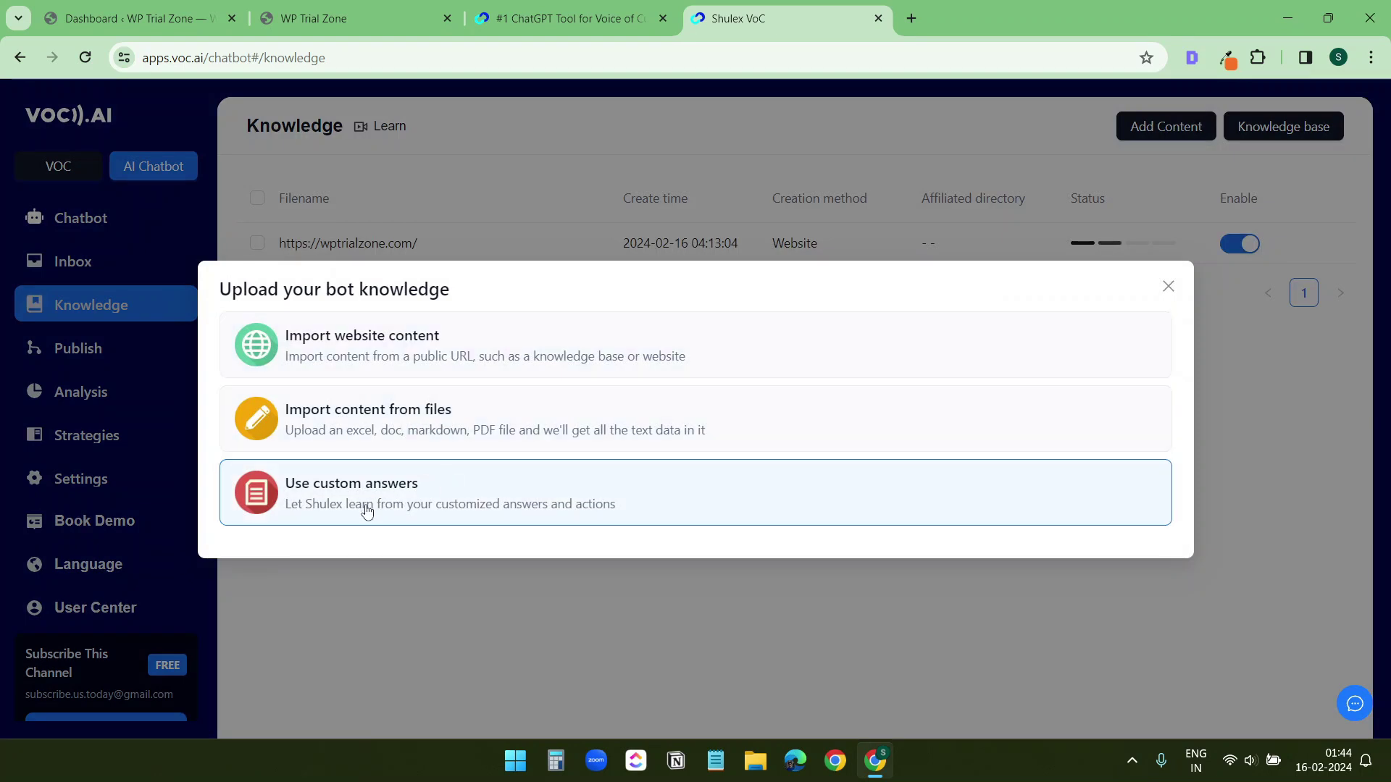
key("Escape")
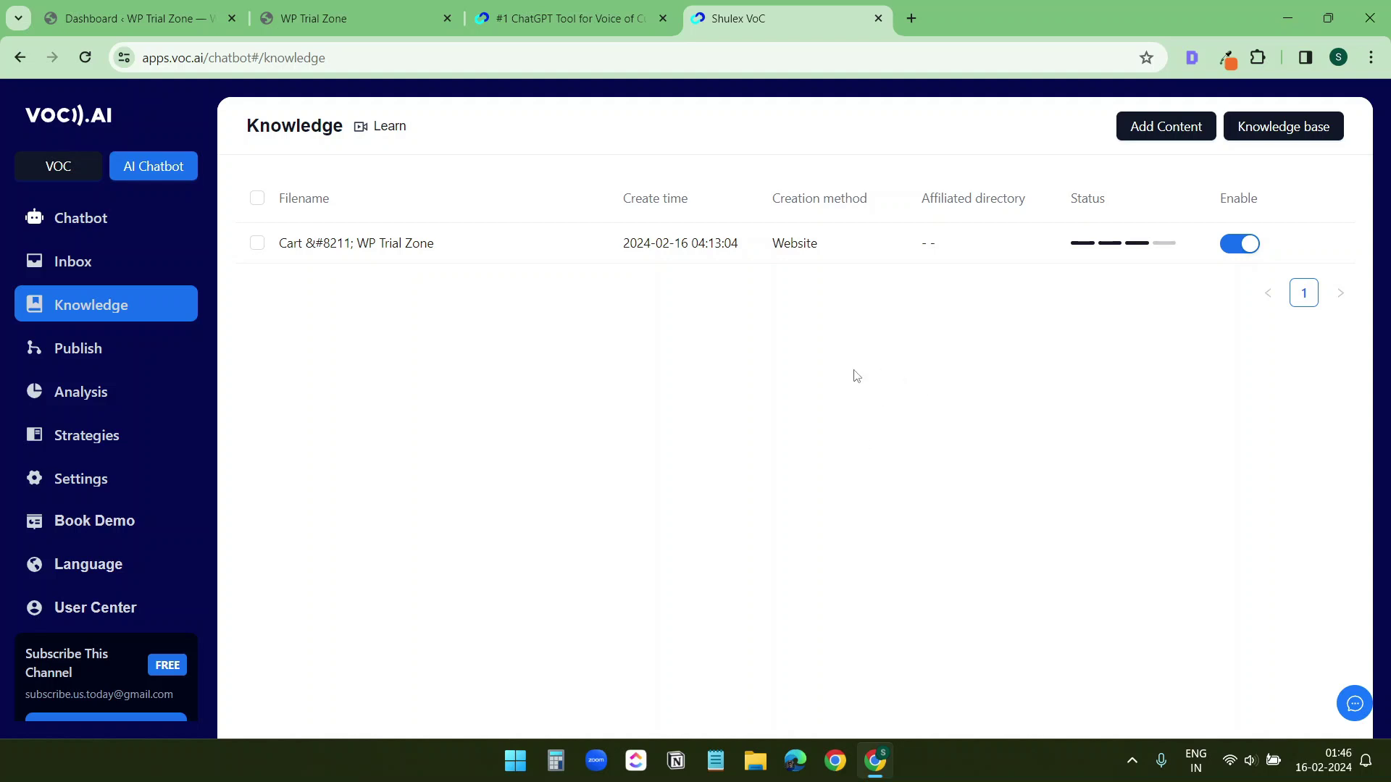
- Open the Inbox filtered to Transfer to agent conversations
left_click(88, 271)
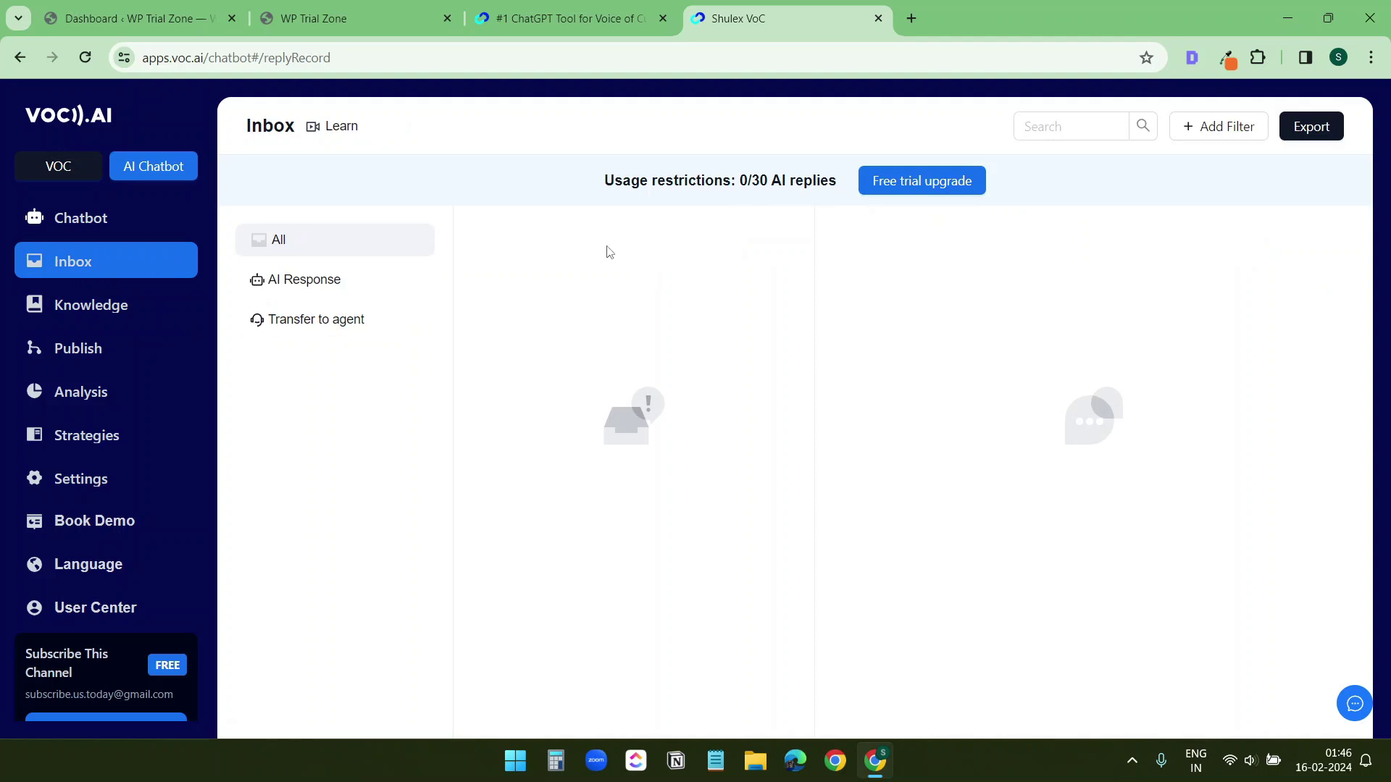
left_click(360, 322)
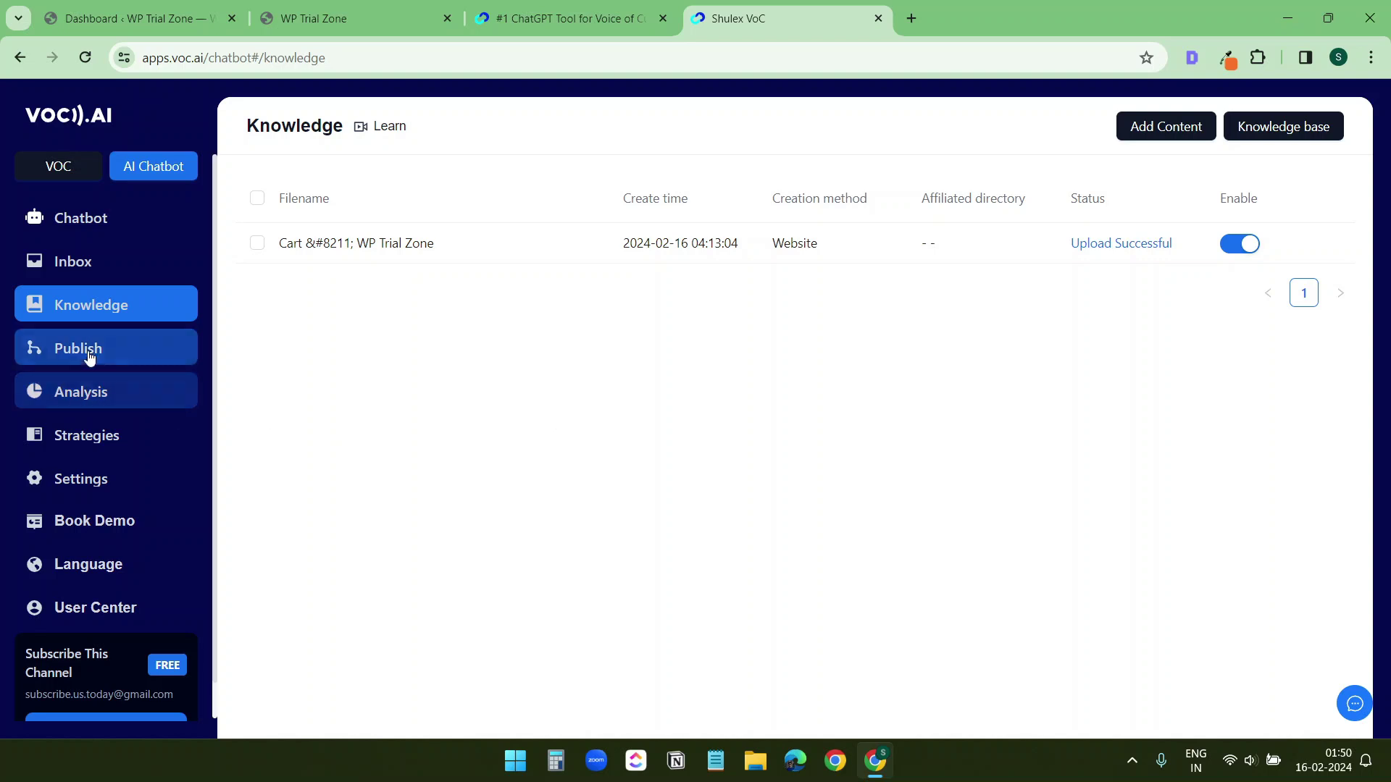
- Test the Live Chat web chat link by loading it in a temporary new tab
left_click(88, 355)
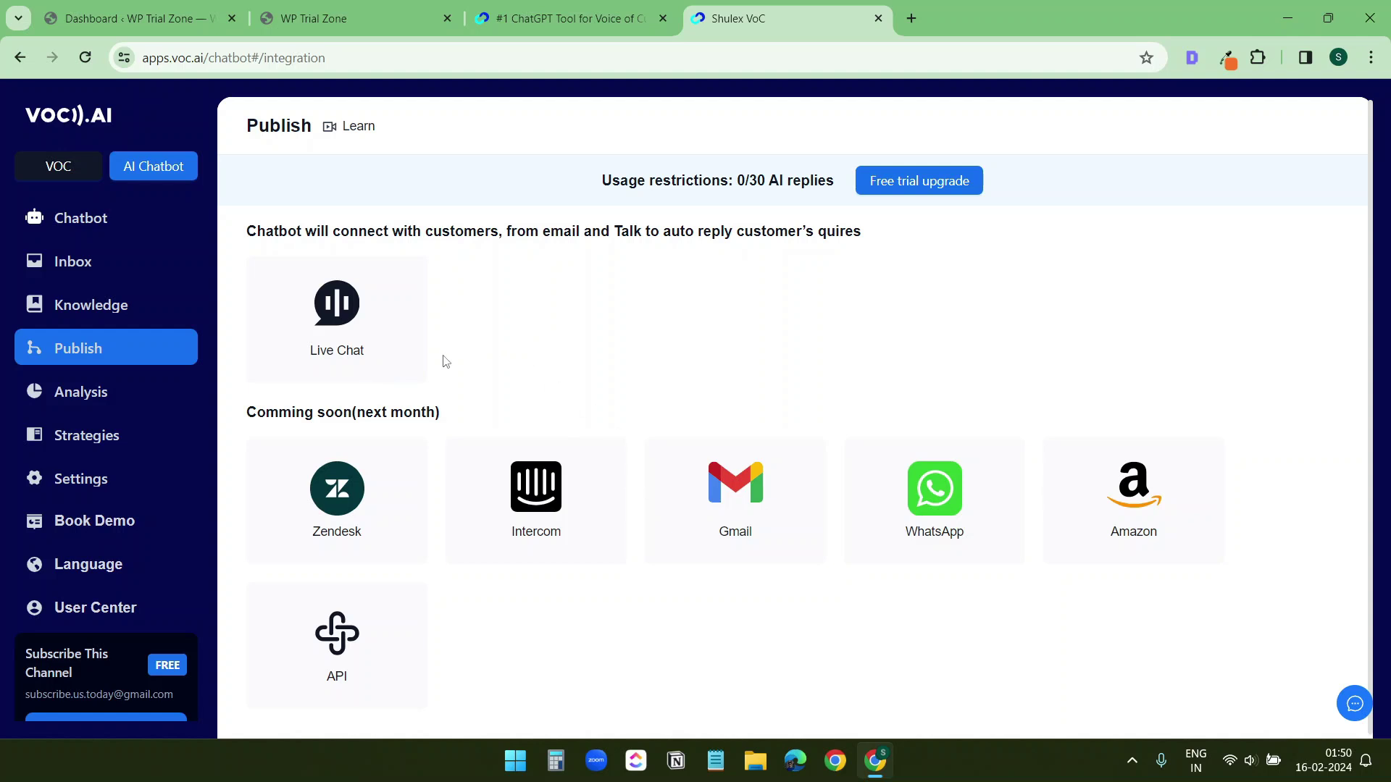
left_click(349, 317)
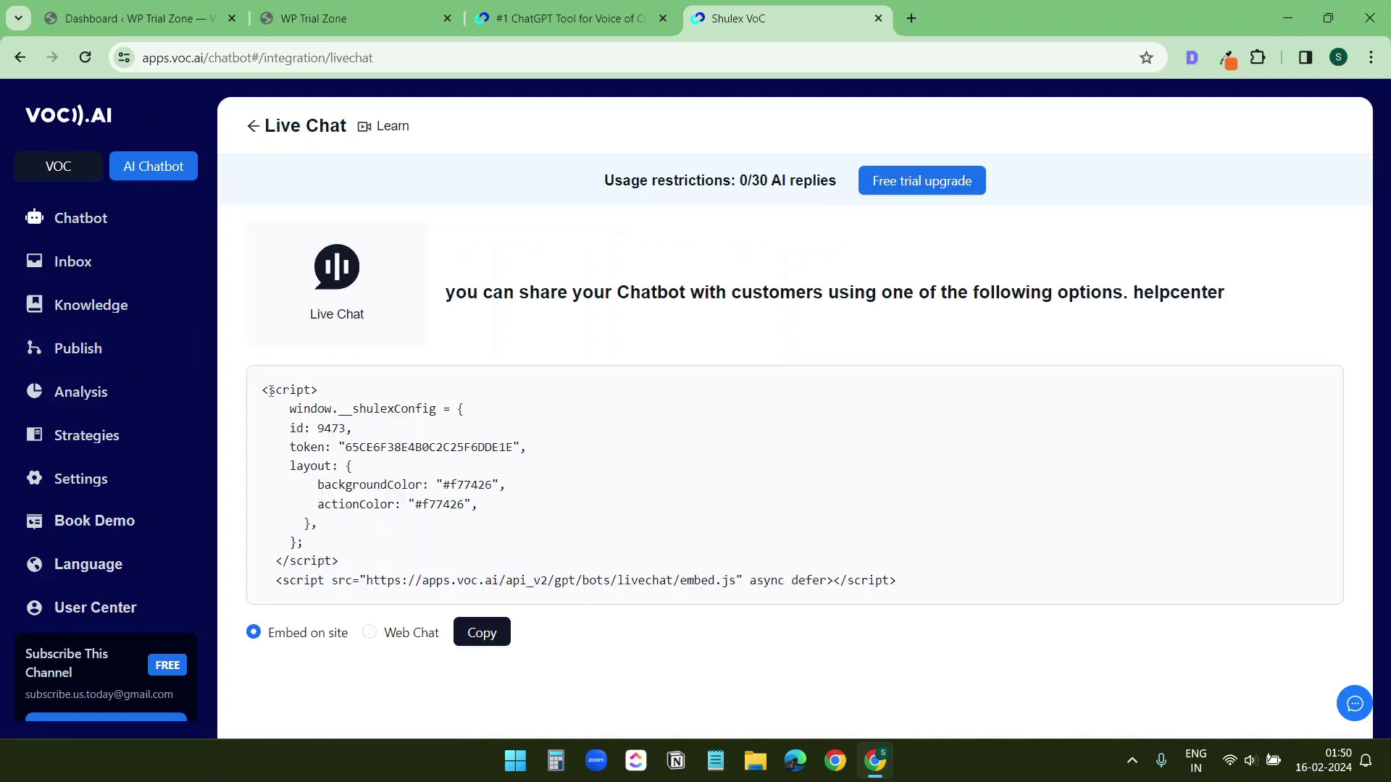
left_click(370, 633)
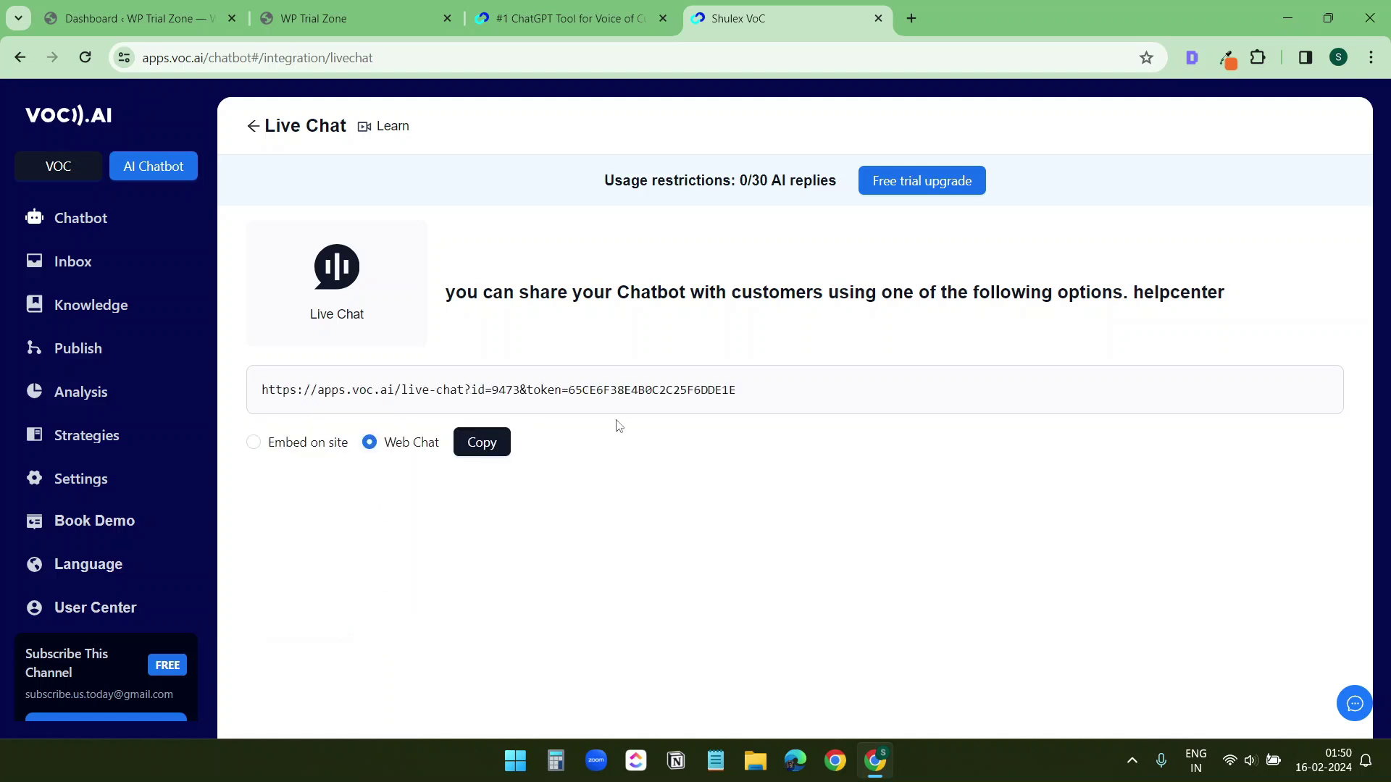
left_click_drag(765, 391, 257, 394)
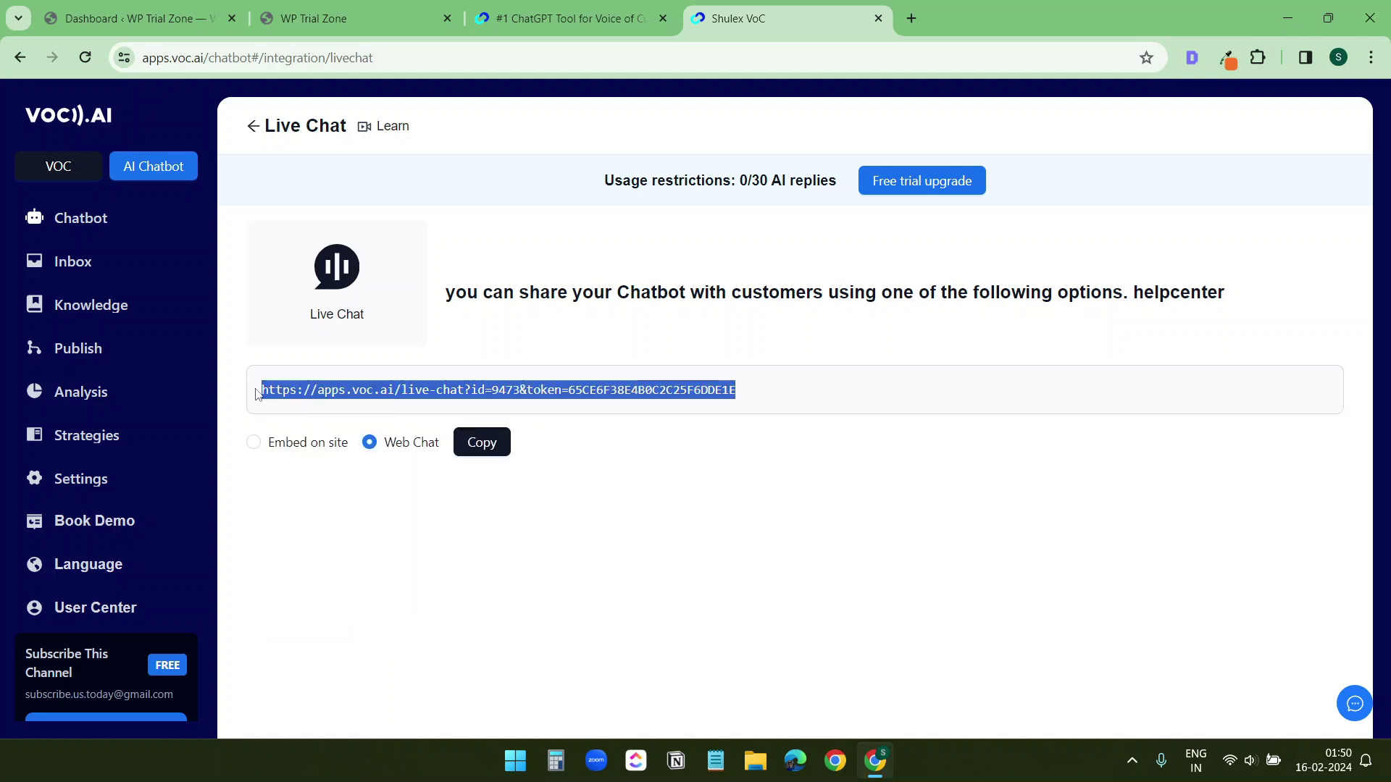
left_click(912, 18)
key("ctrl+v")
key("Return")
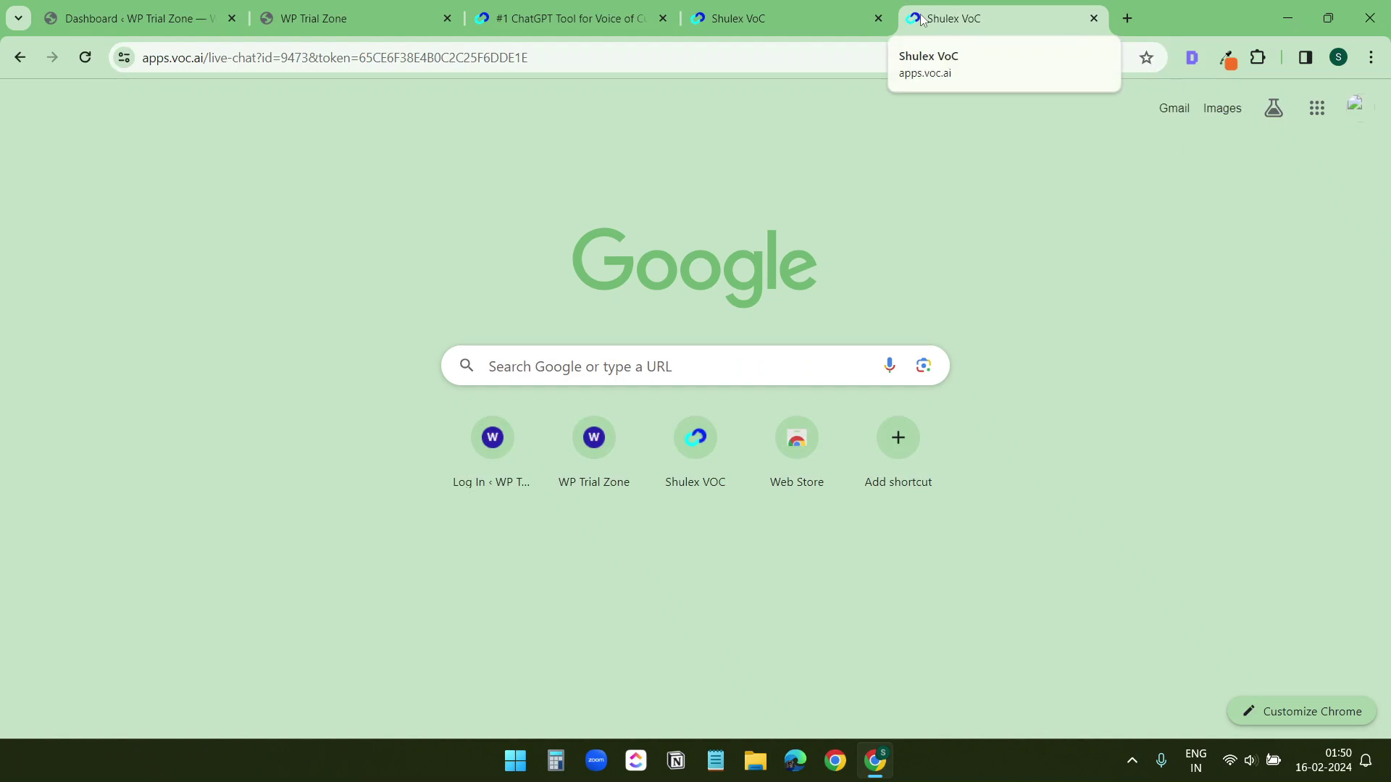
key("ctrl+w")
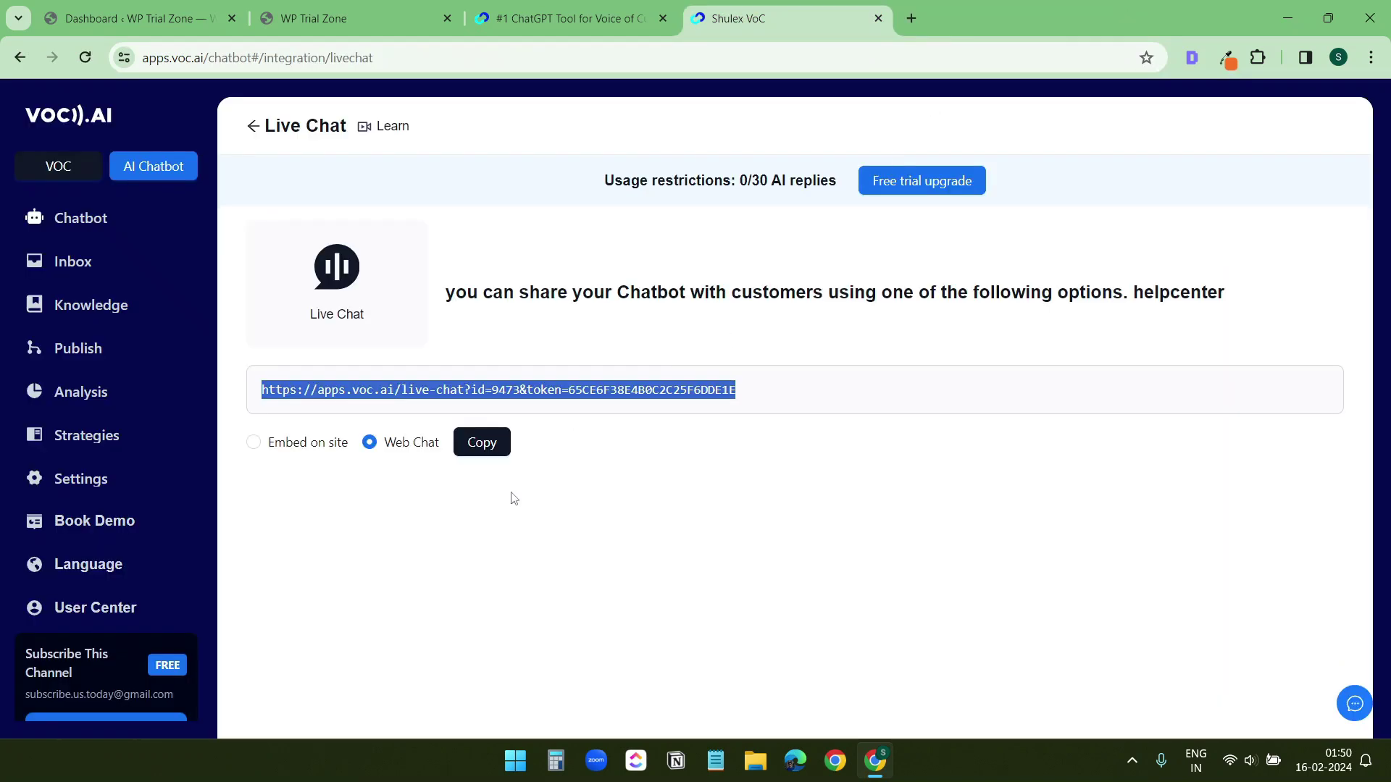
- Copy the Live Chat embed-on-site script
left_click(255, 443)
left_click_drag(930, 580, 255, 391)
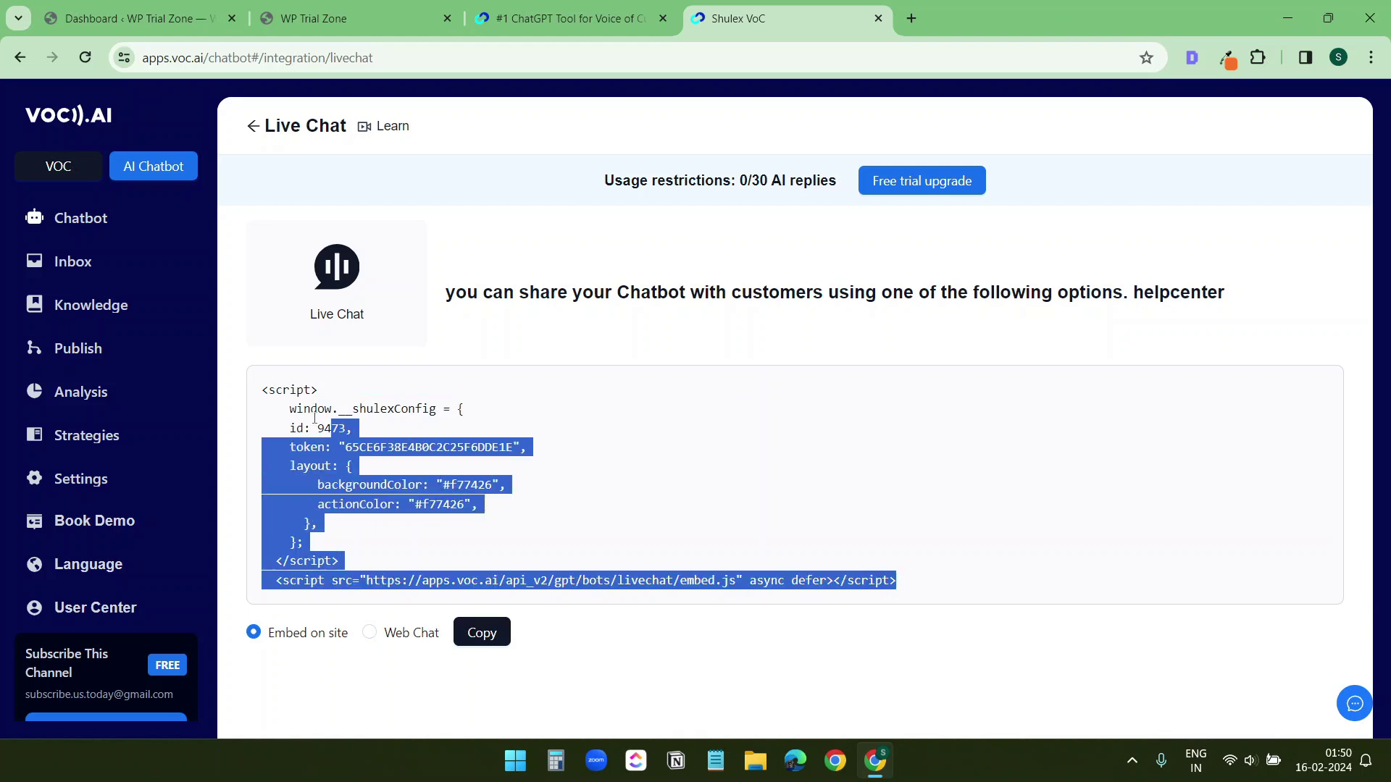
right_click(311, 408)
left_click(335, 428)
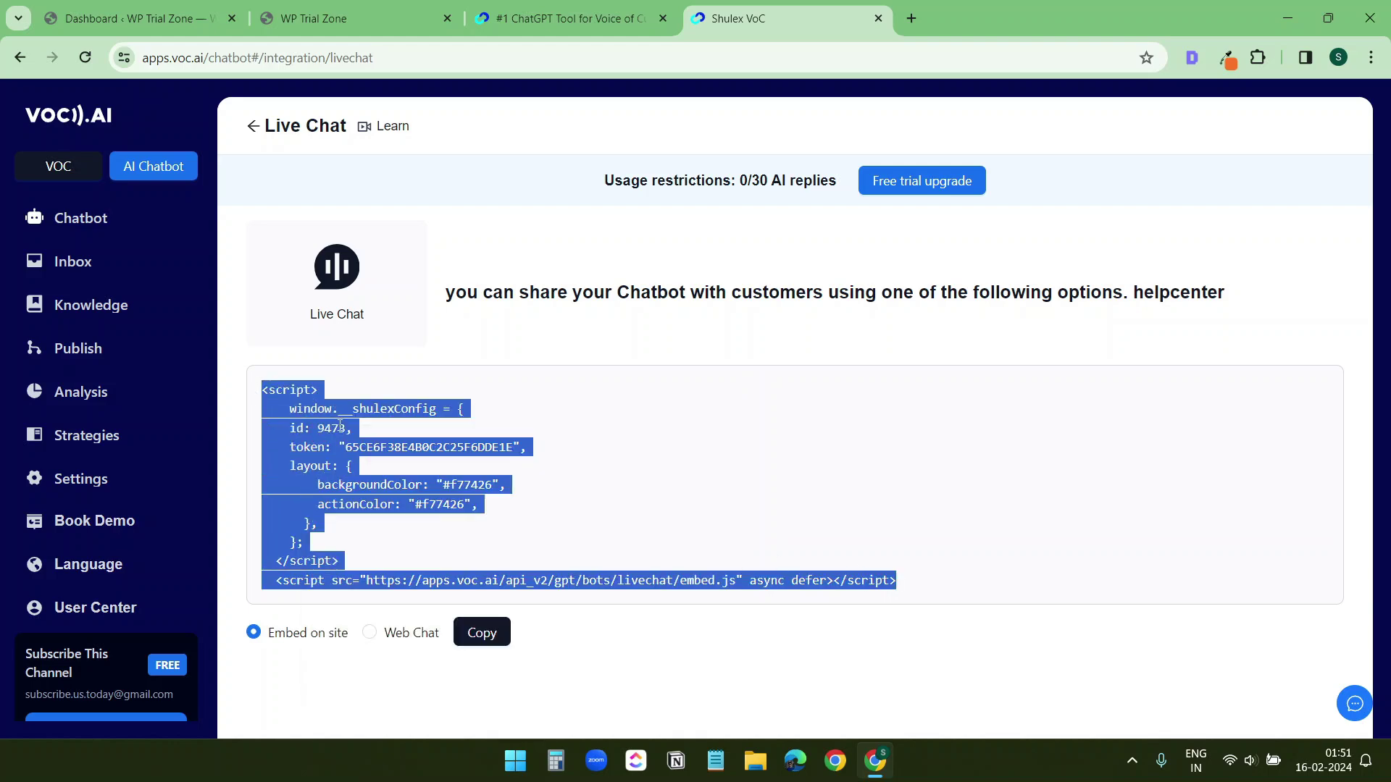
- Open the WordPress widget areas and expand Footer Column 1
left_click(307, 9)
left_click(145, 6)
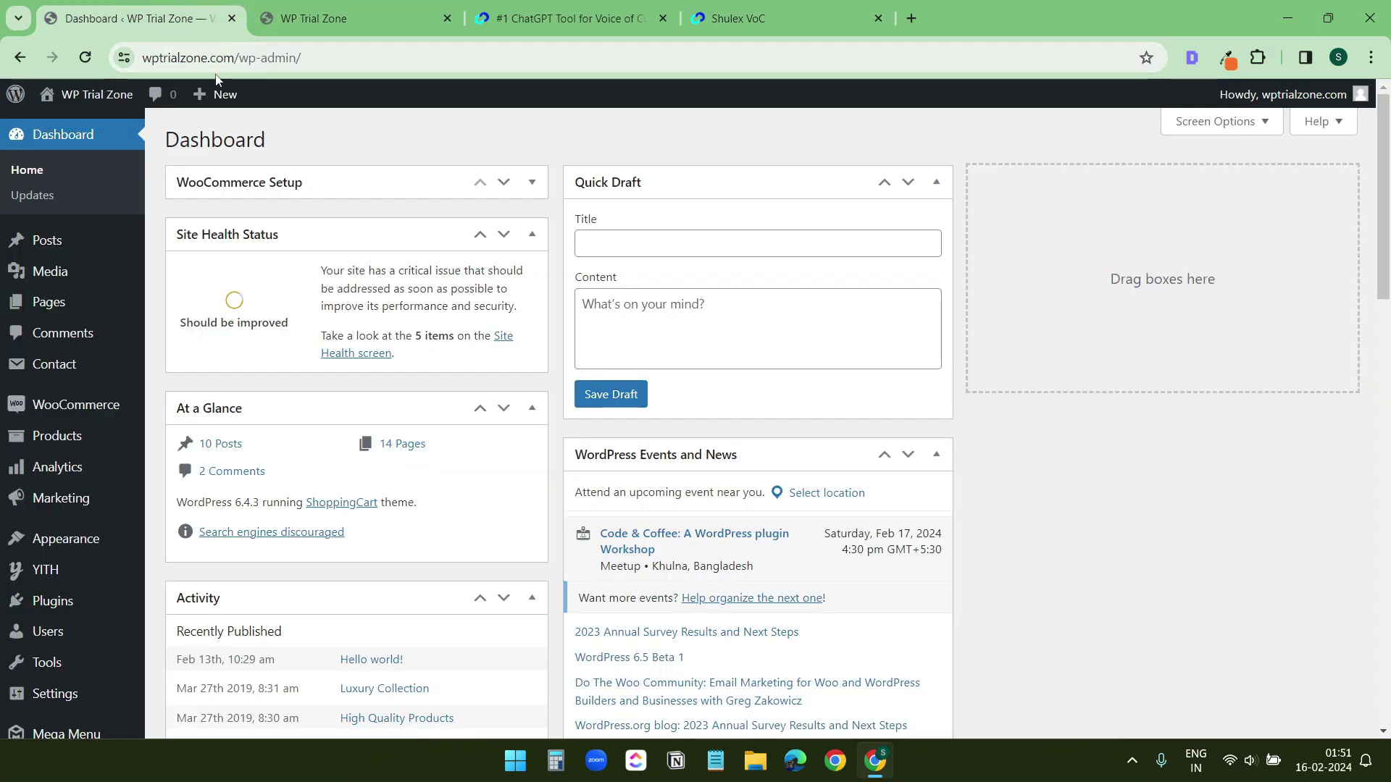
mouse_move(55, 364)
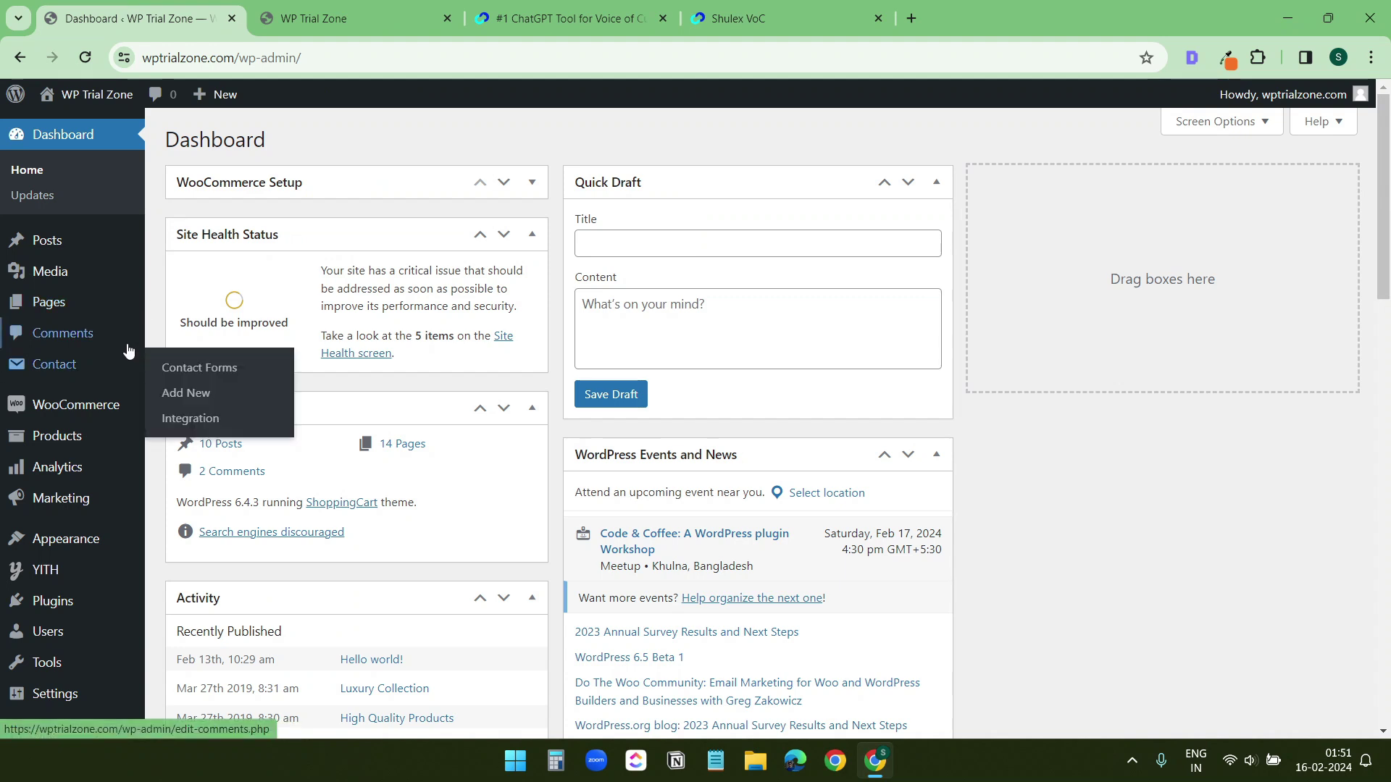
mouse_move(65, 538)
left_click(209, 563)
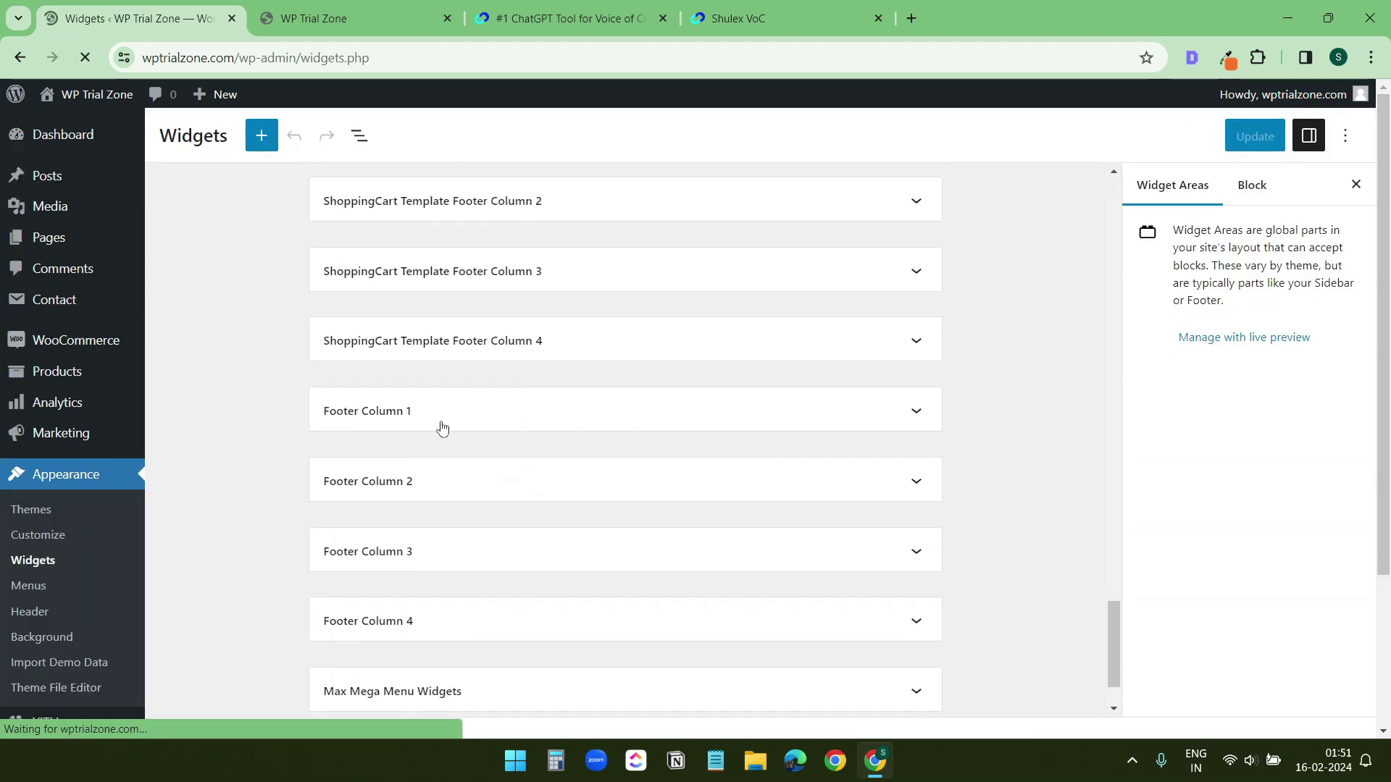
left_click(914, 412)
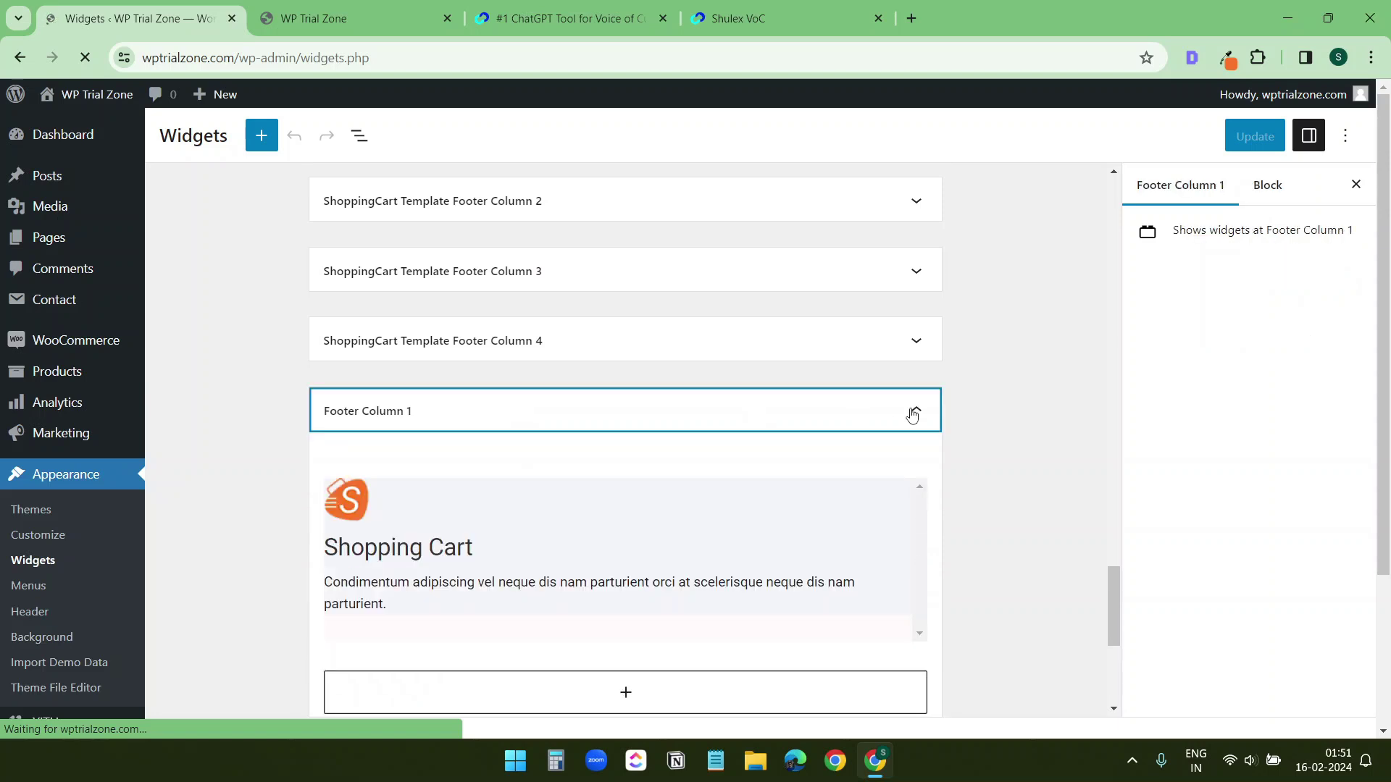
scroll(884, 433, "down", 3)
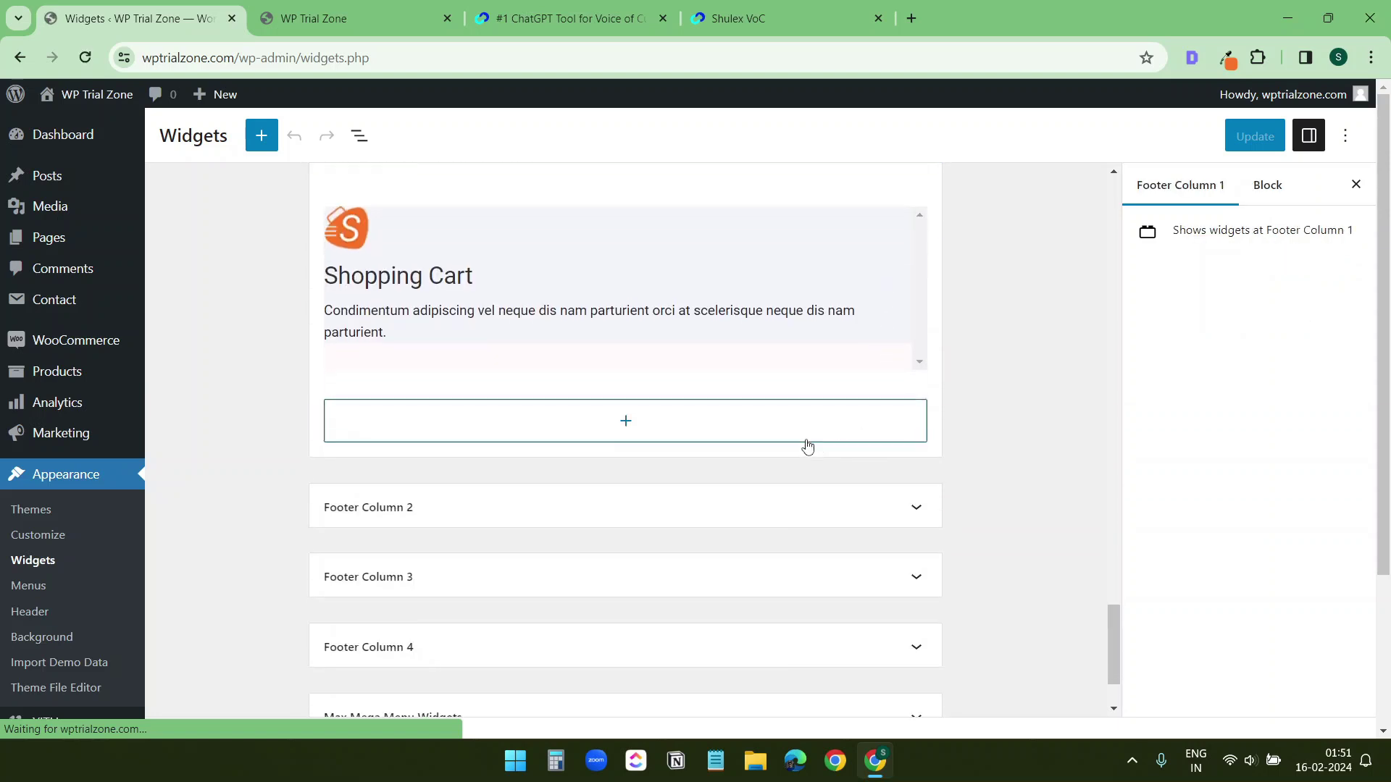
- Add a Custom HTML block holding the chatbot embed script and save the widgets
left_click(626, 424)
type("html")
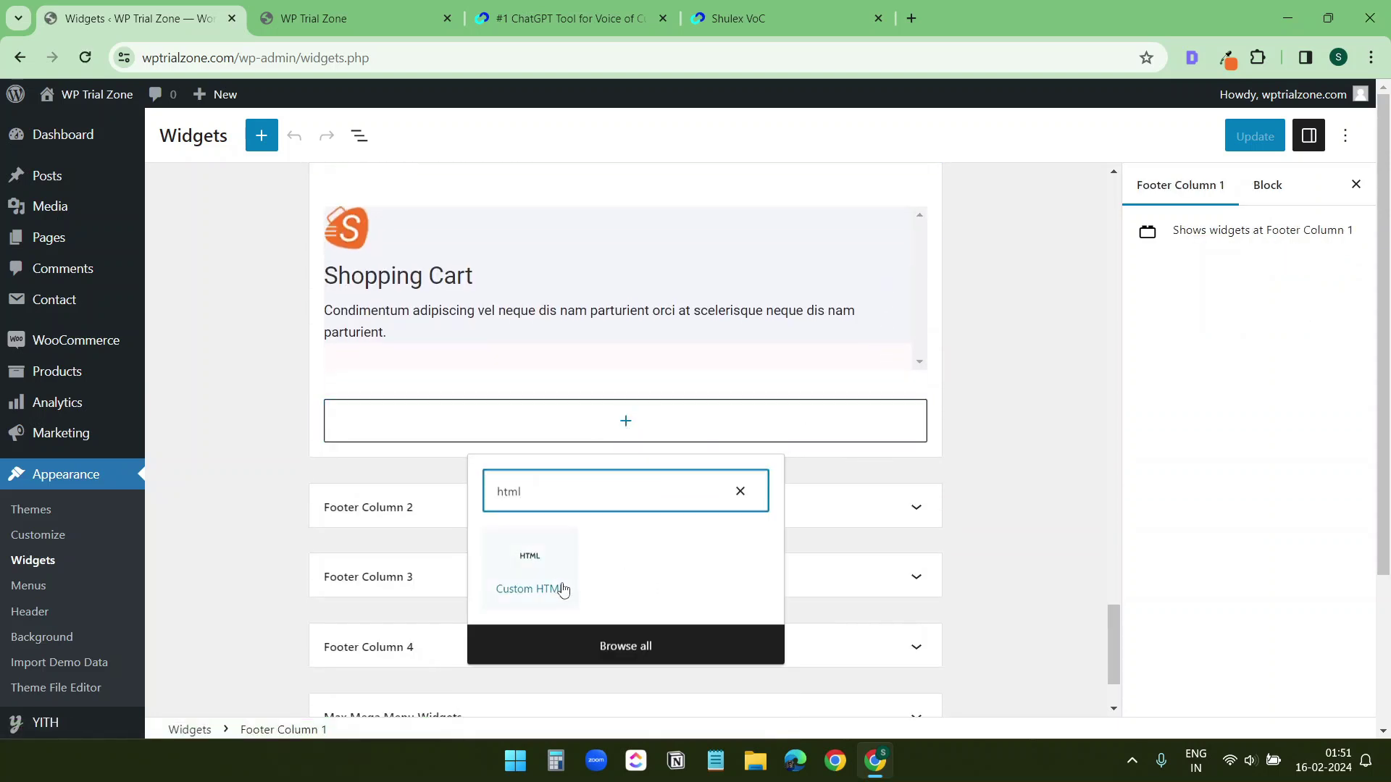
left_click(562, 590)
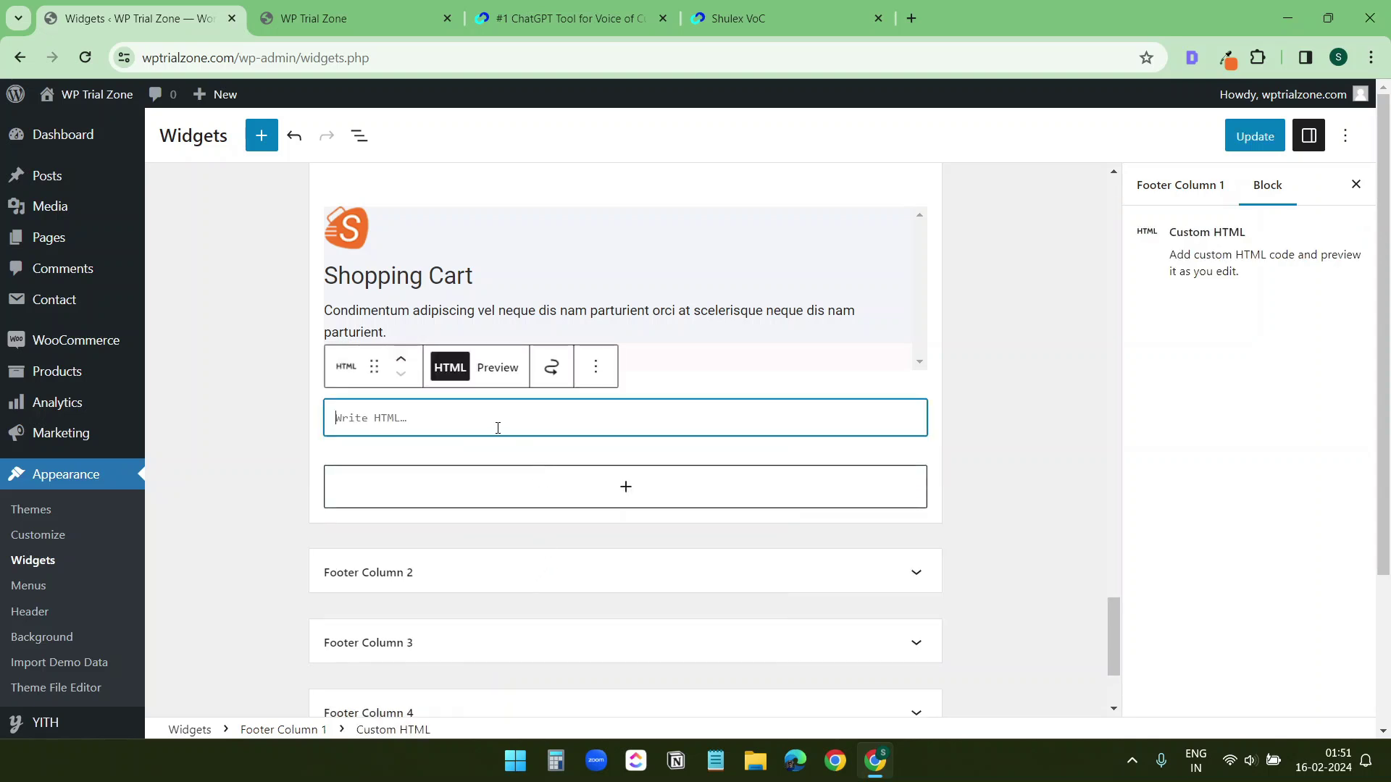
key("ctrl+v")
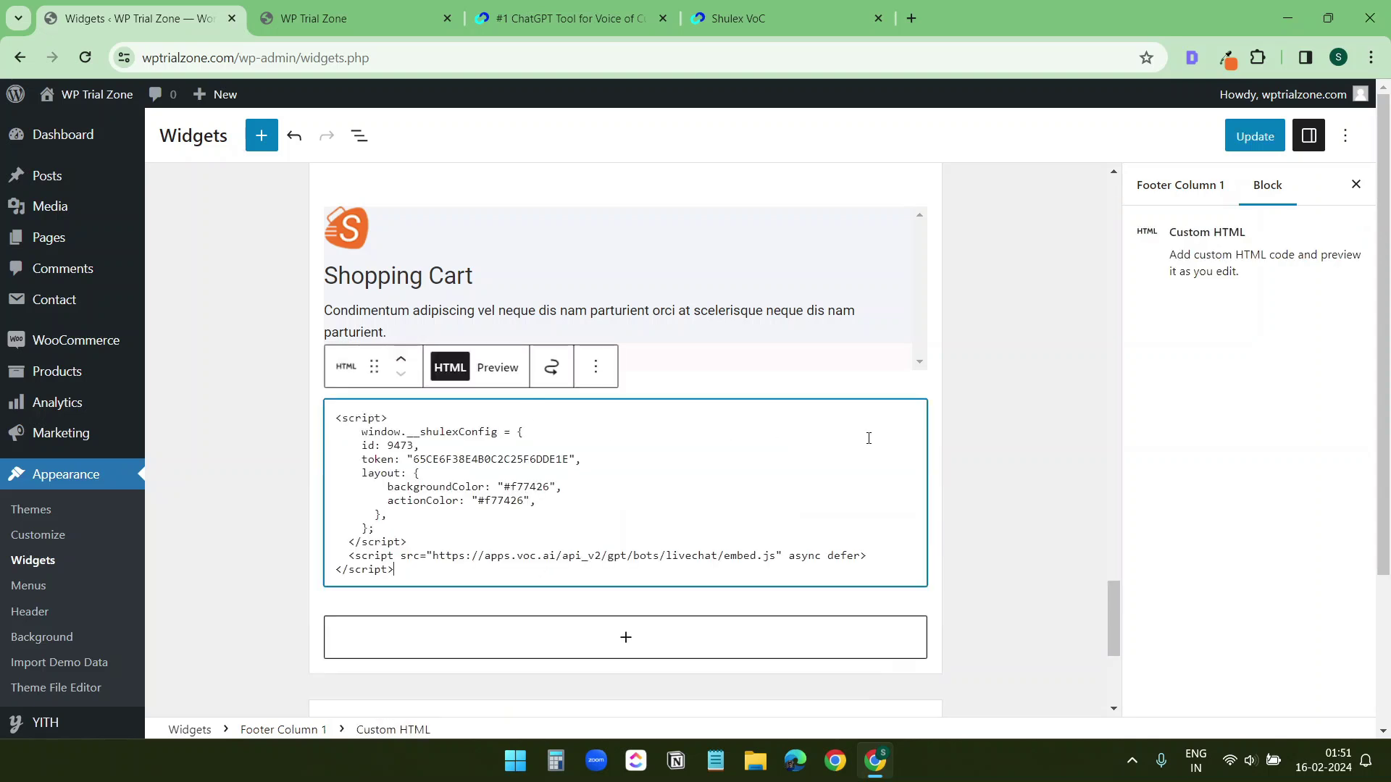
left_click(1042, 375)
key("ctrl+s")
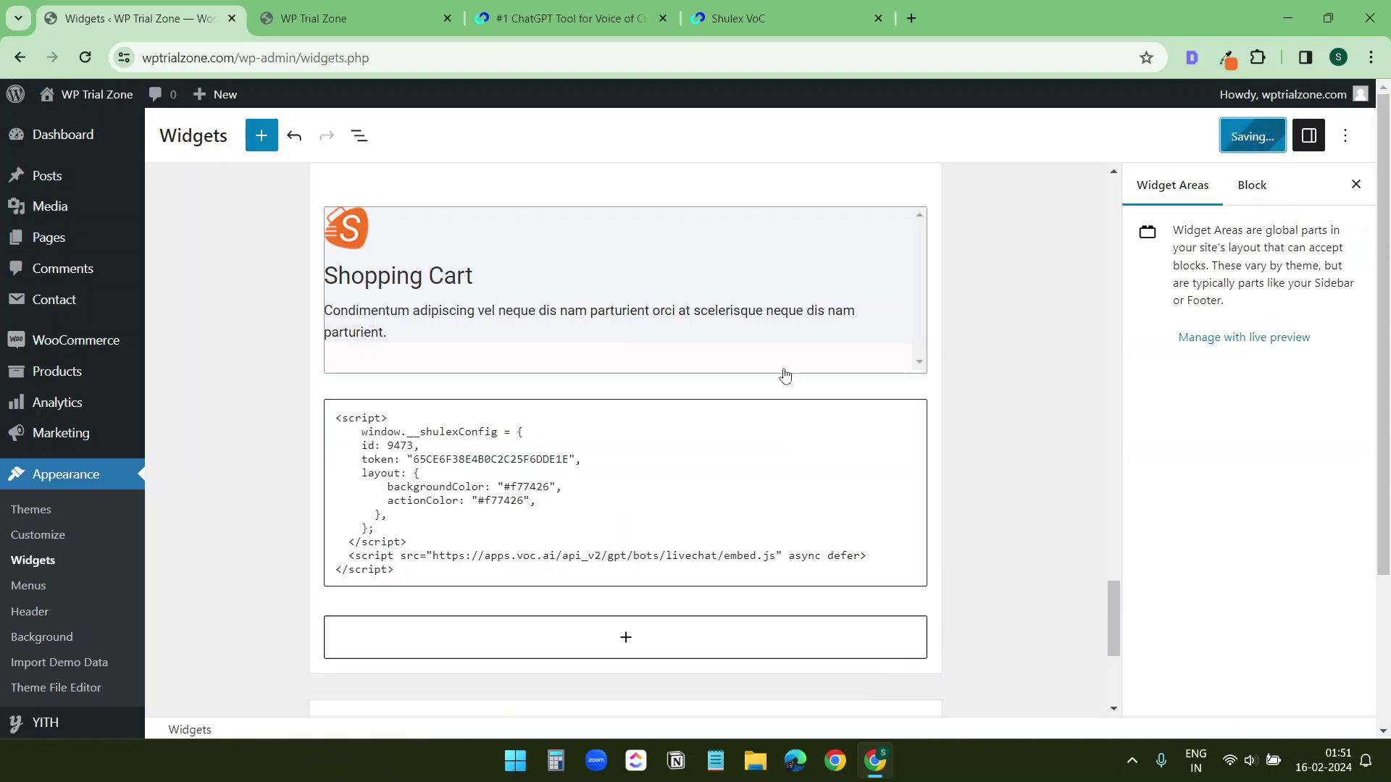
left_click(355, 18)
- Reload the store homepage, check the WP Trial chat greeting, then go to the VOC.AI dashboard
left_click(84, 57)
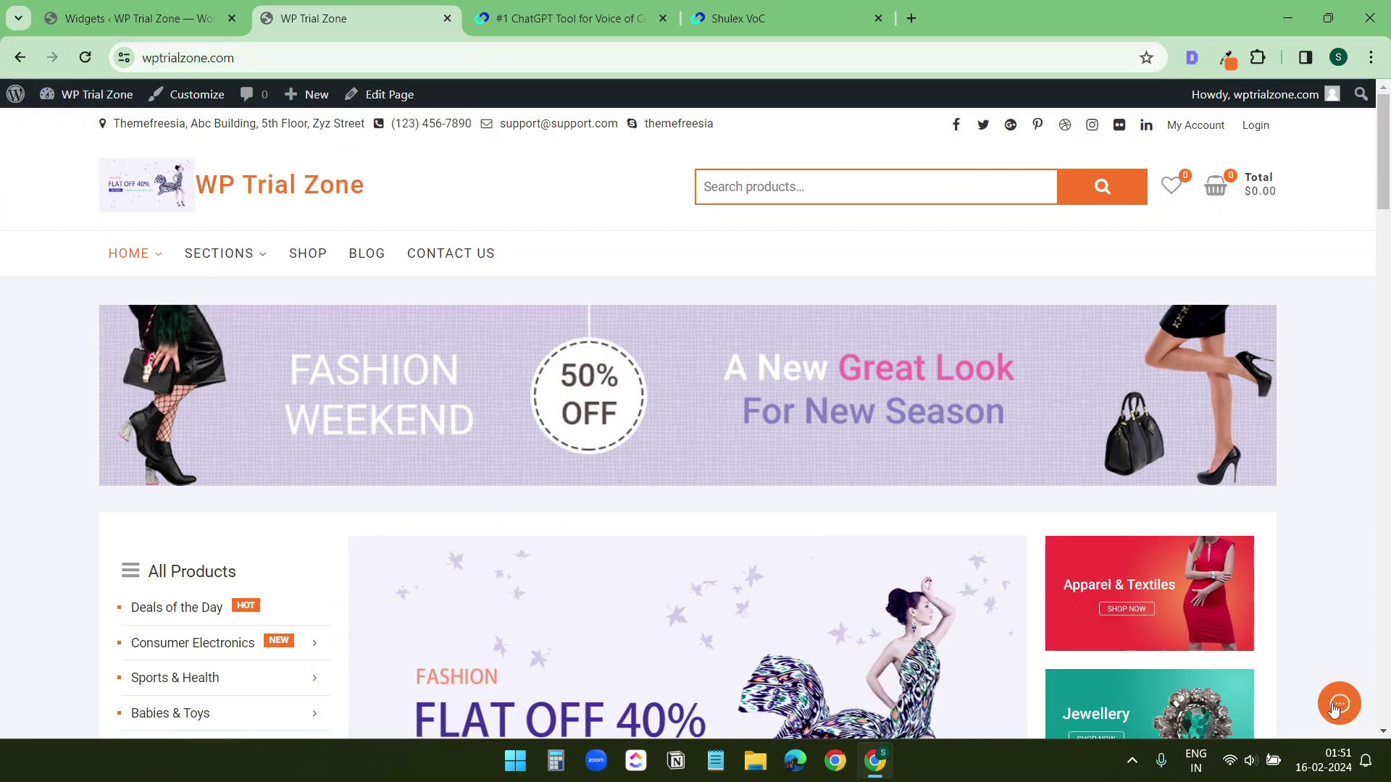
left_click(1337, 706)
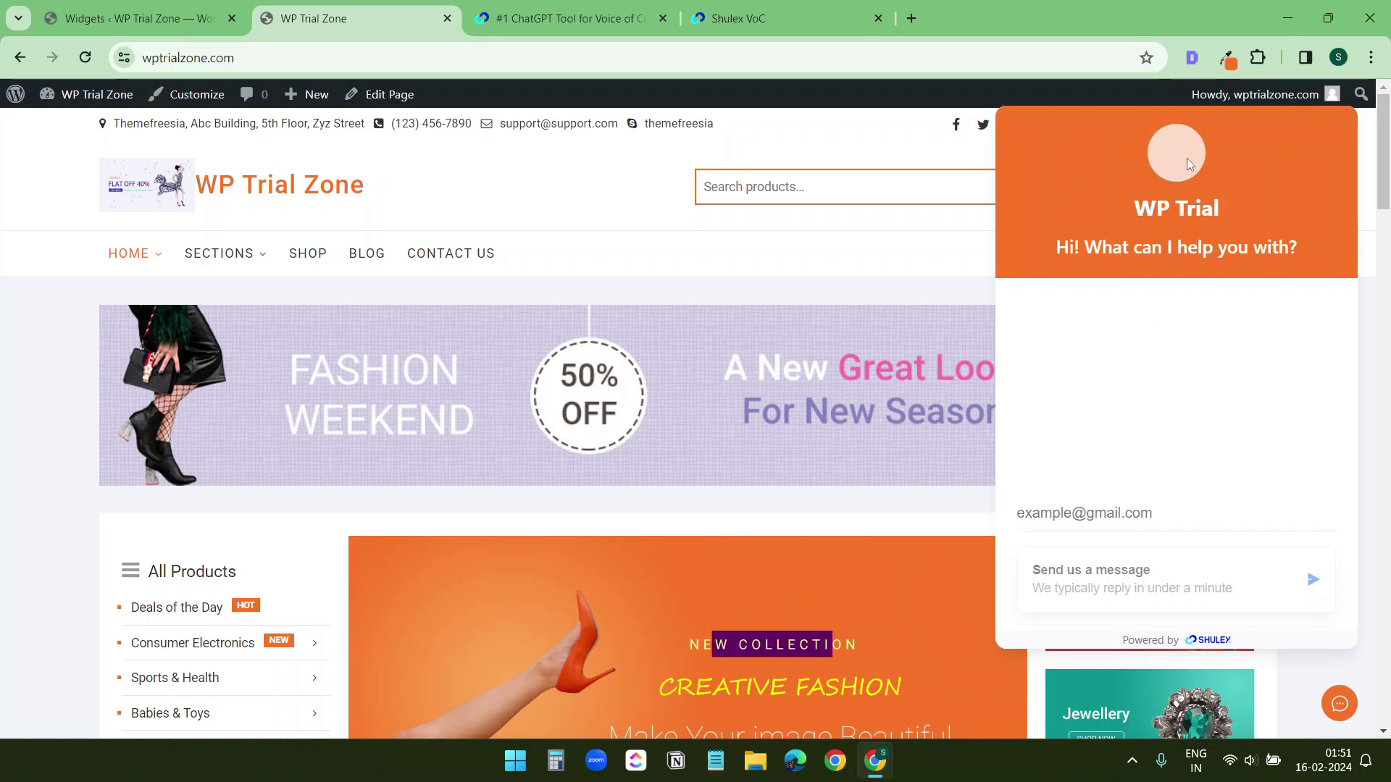
left_click(760, 16)
- Upload the lightbulb Logo image as the chatbot's custom launcher and save the settings
left_click(108, 478)
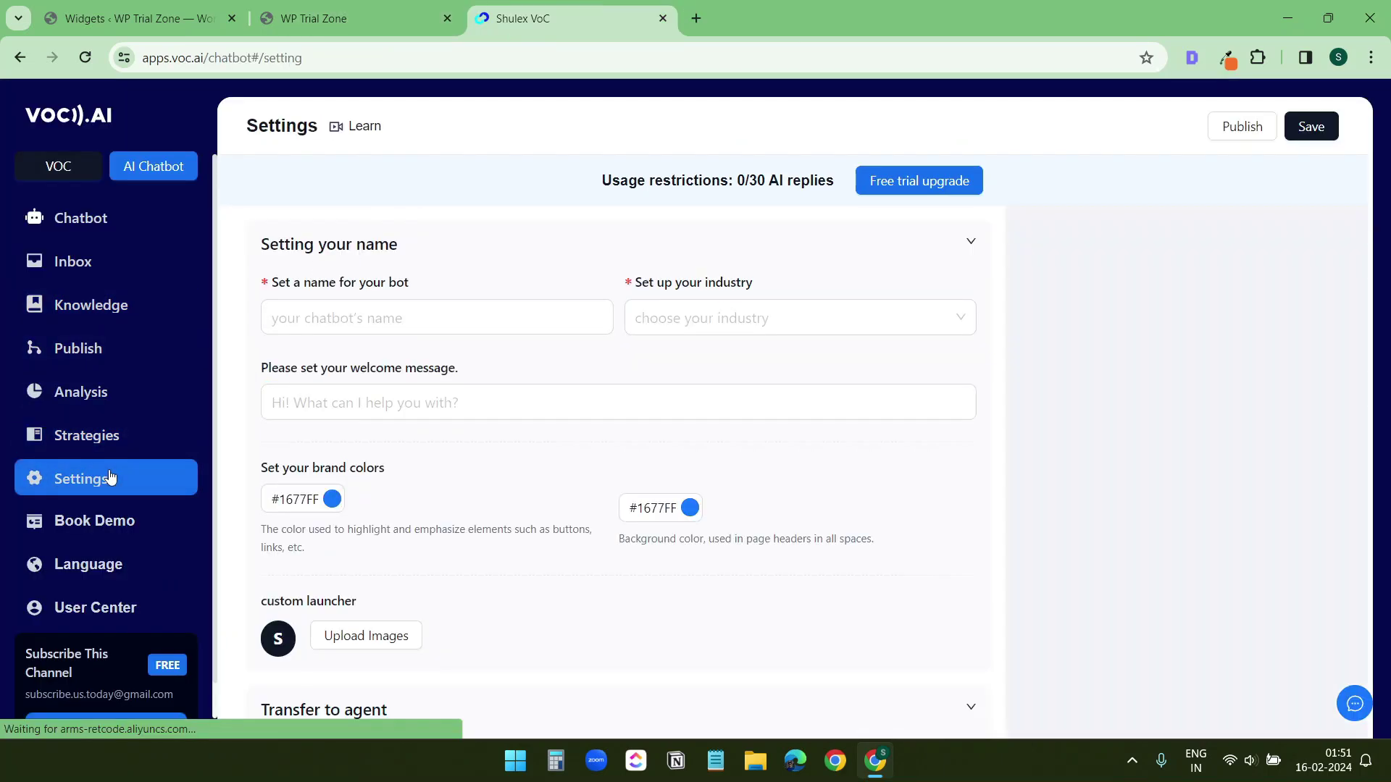
scroll(474, 476, "down", 3)
left_click(362, 460)
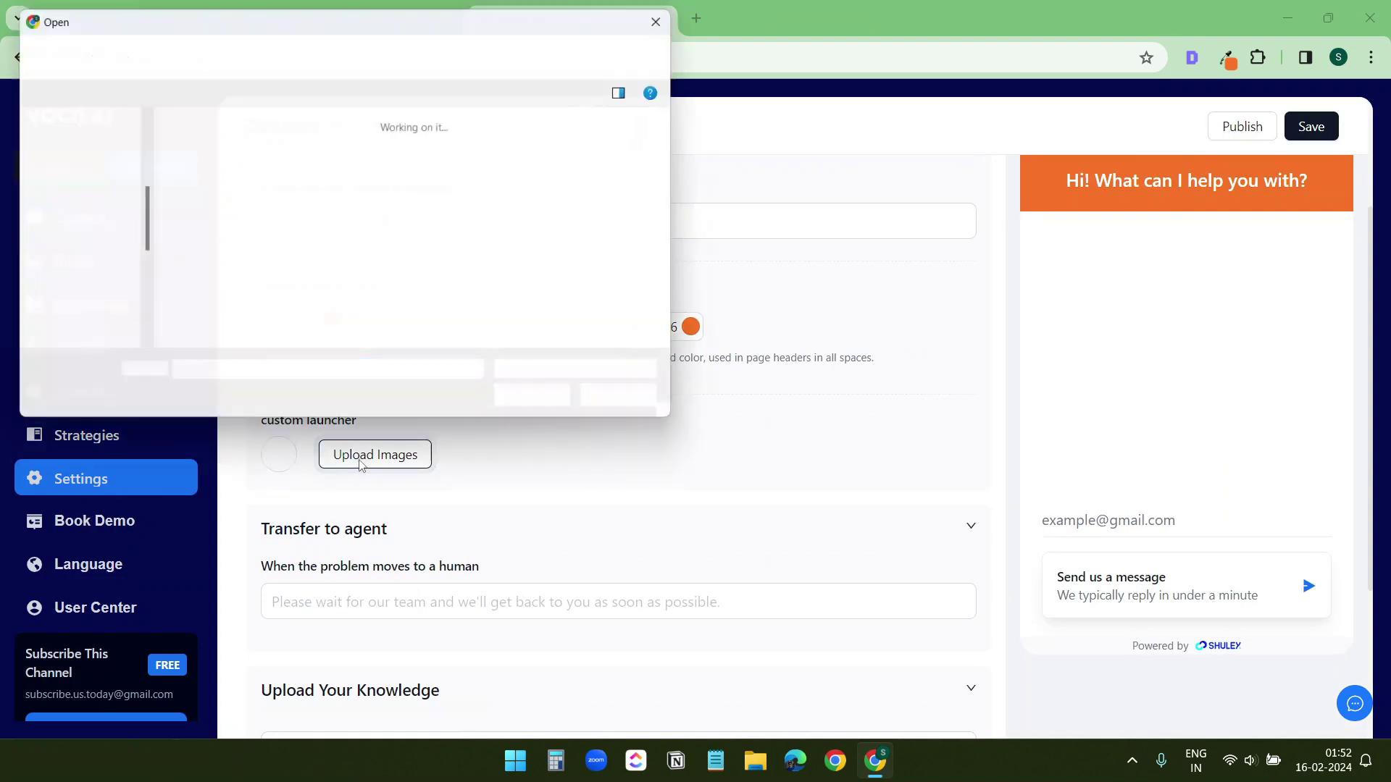
left_click(217, 319)
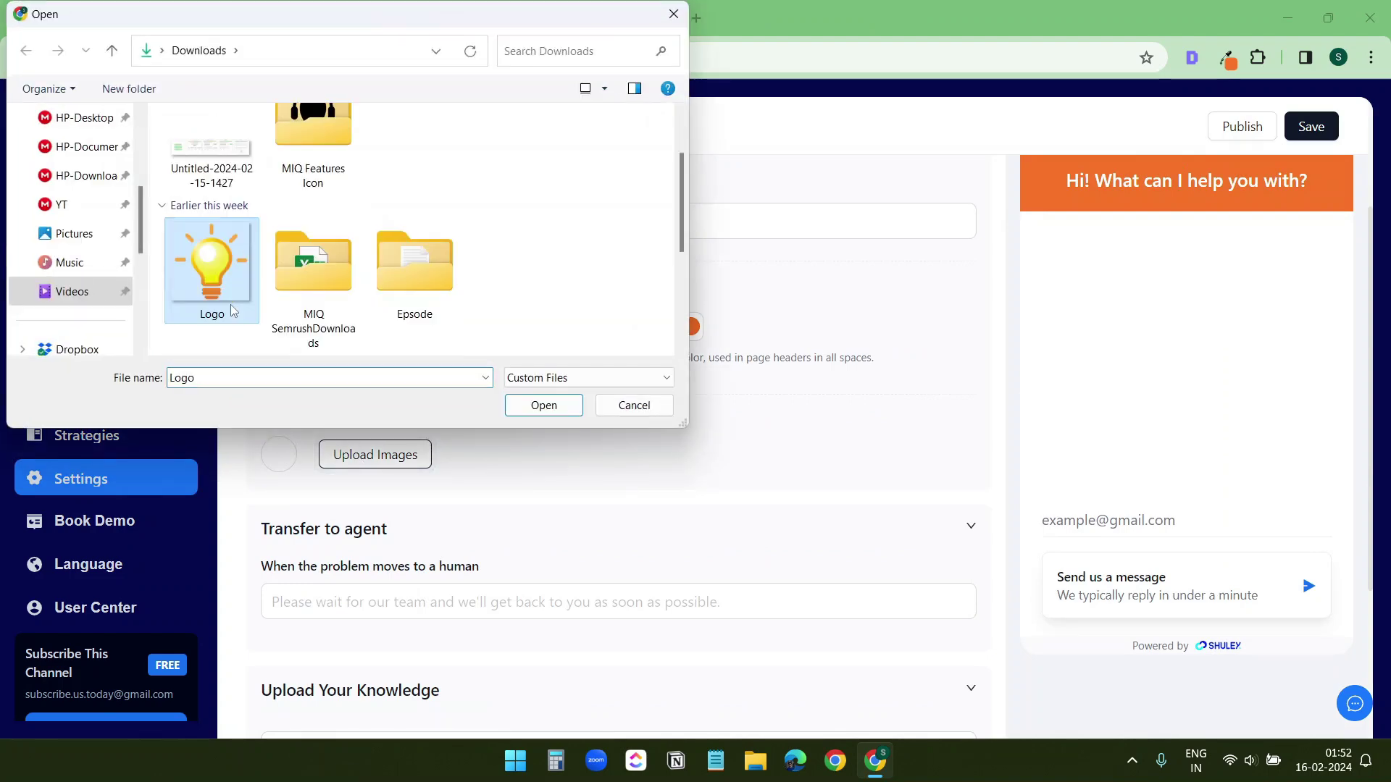
left_click(536, 404)
scroll(636, 459, "up", 3)
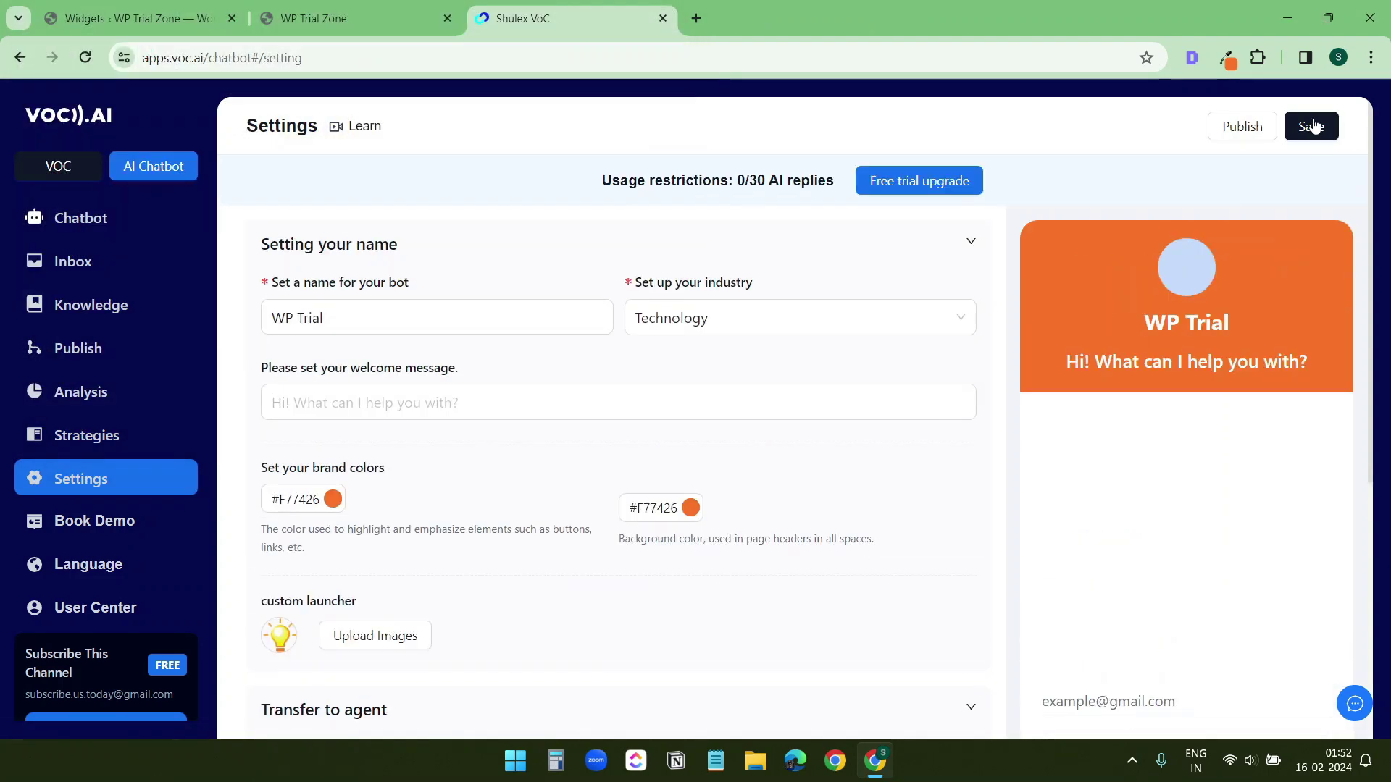
left_click(1313, 127)
key("ctrl+shift+Tab")
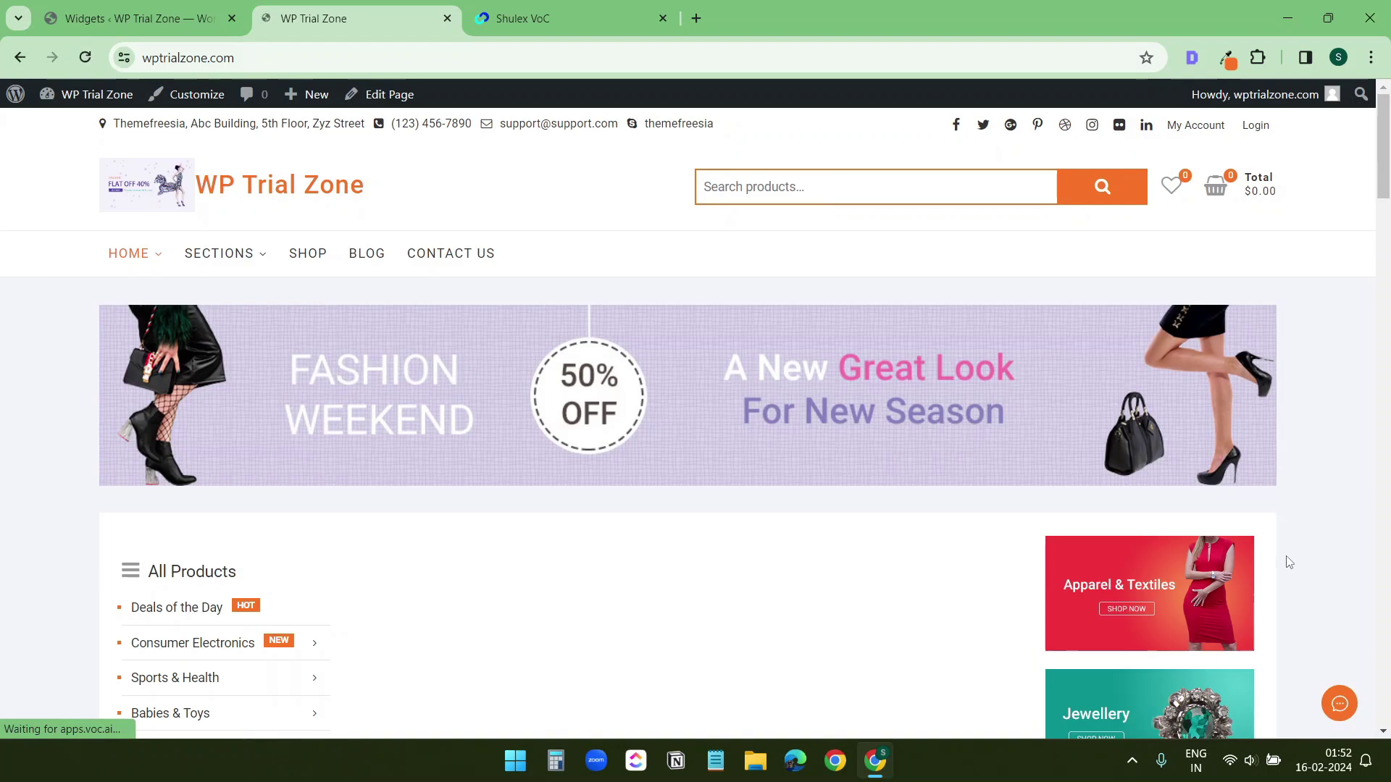
- Open the store chat with the new launcher and start a conversation using the visitor email
left_click(1339, 704)
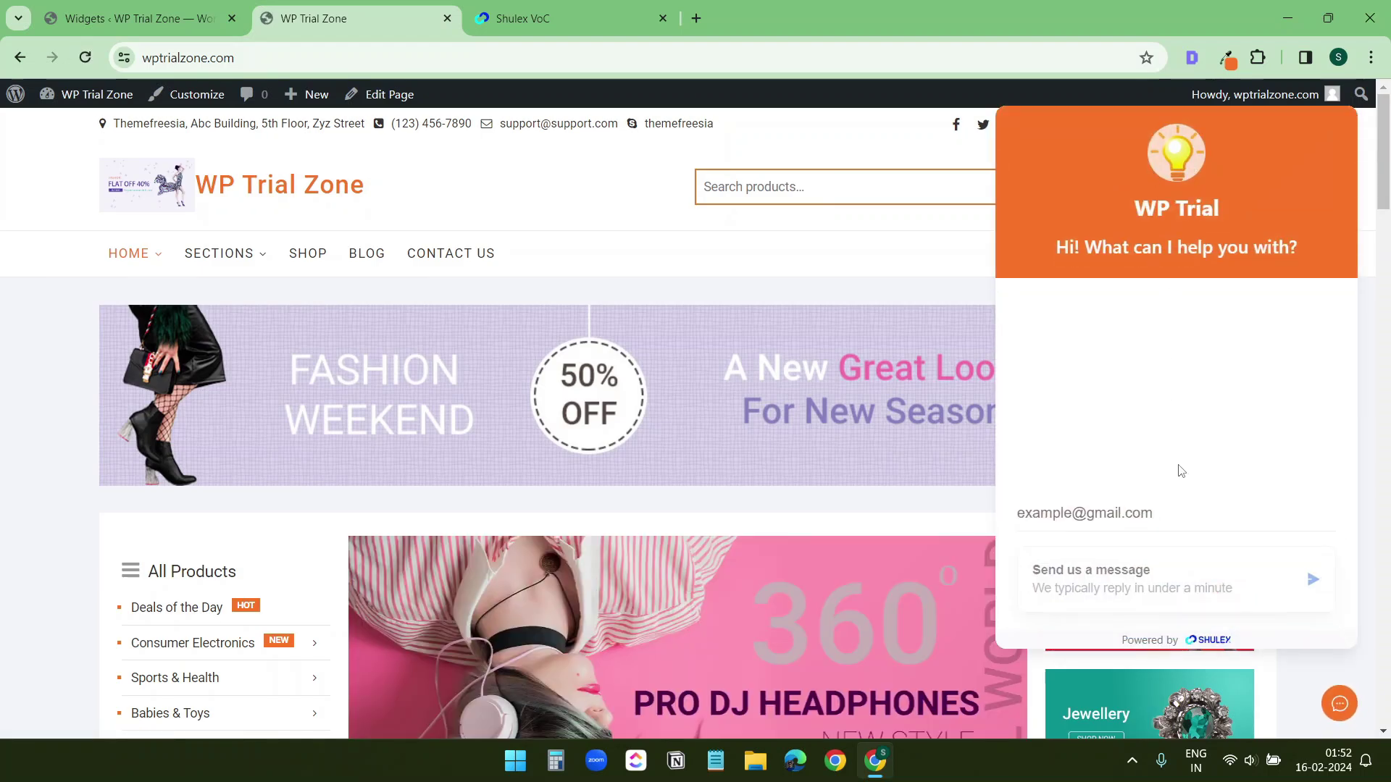
left_click(1160, 507)
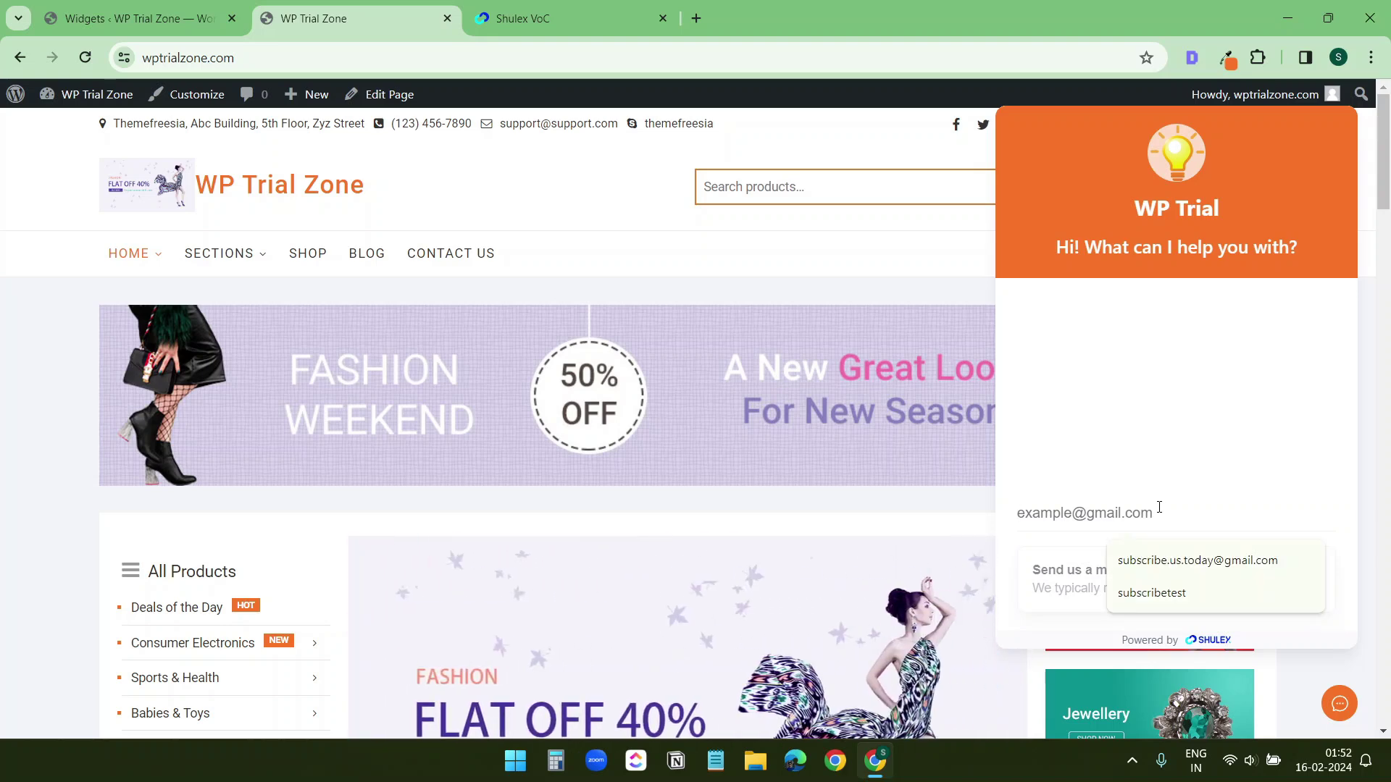
type("hi@examp")
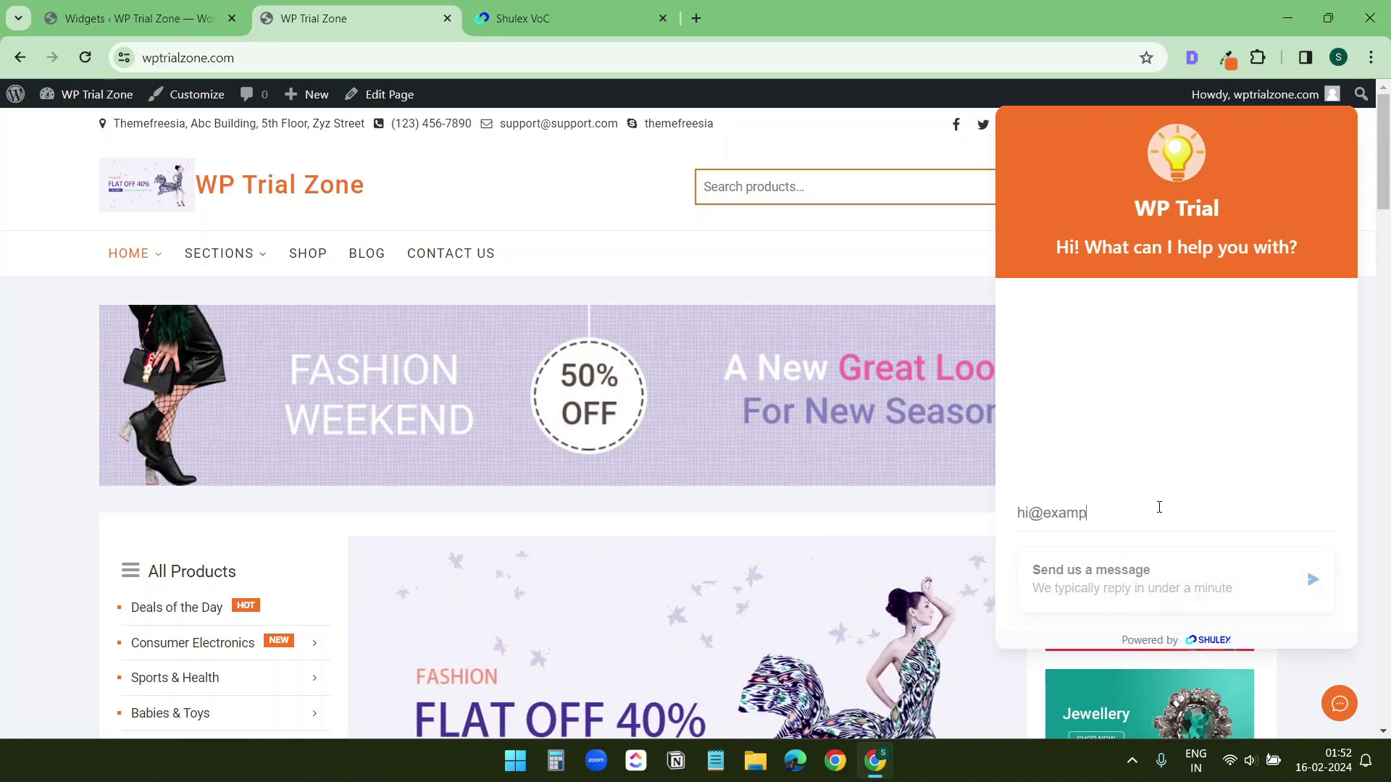
type("com")
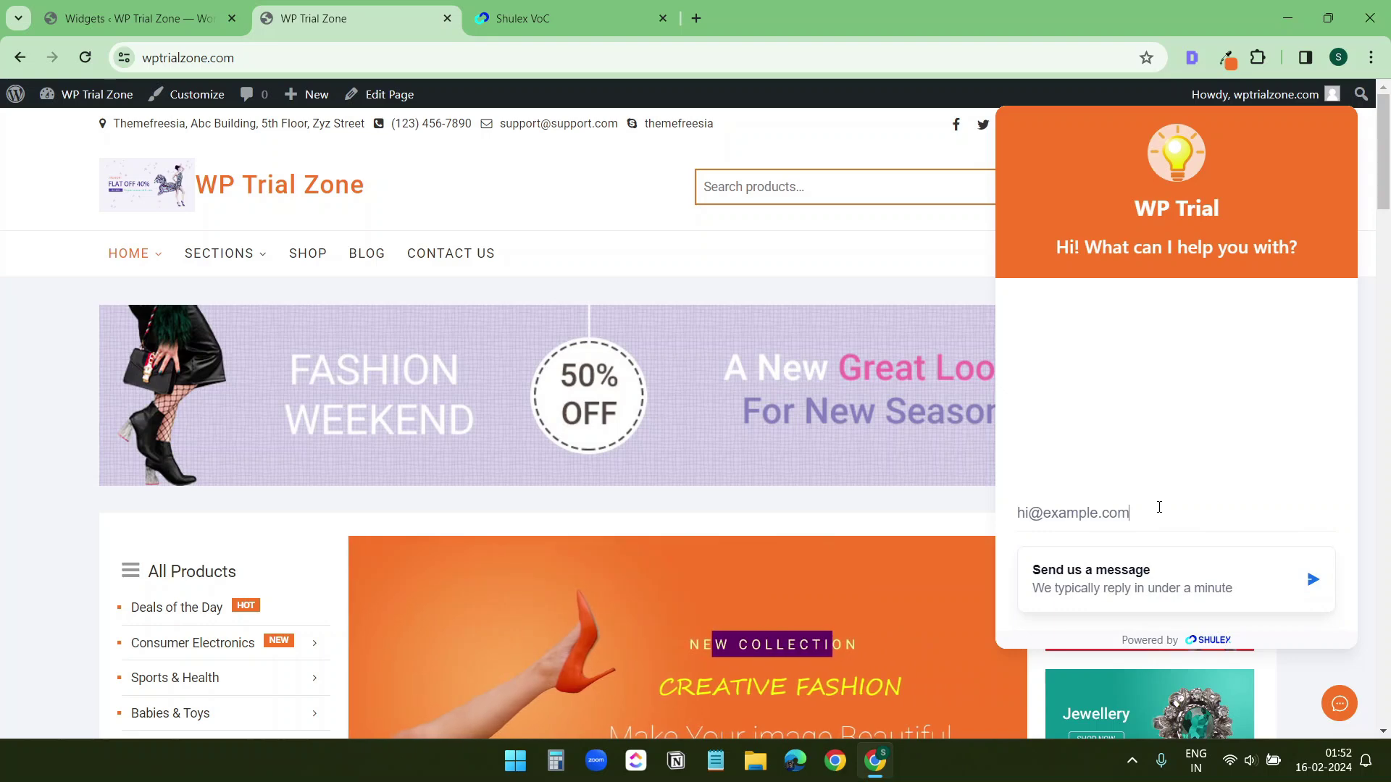
key("Return")
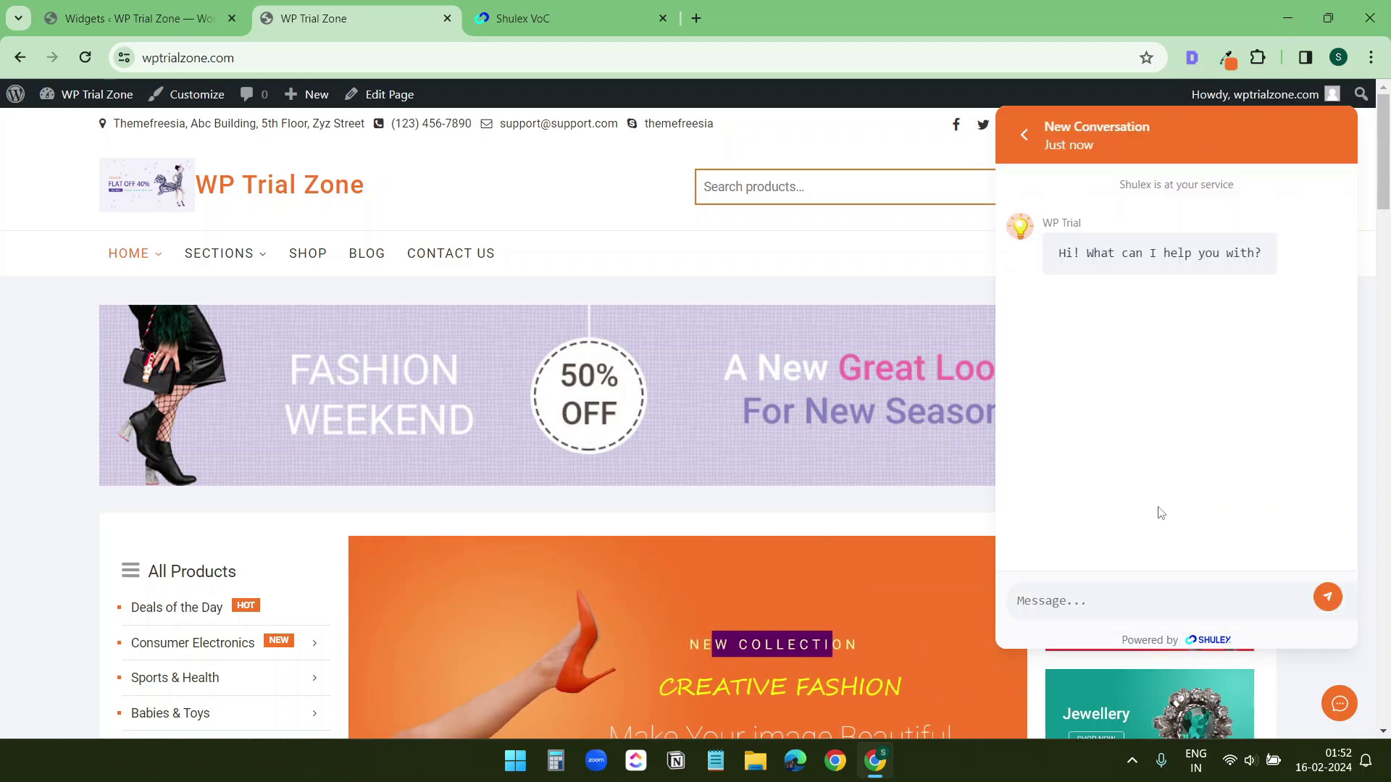
- Ask the chatbot 'Do you have women shoes' and review its $77.00 product recommendation
scroll(821, 466, "down", 8)
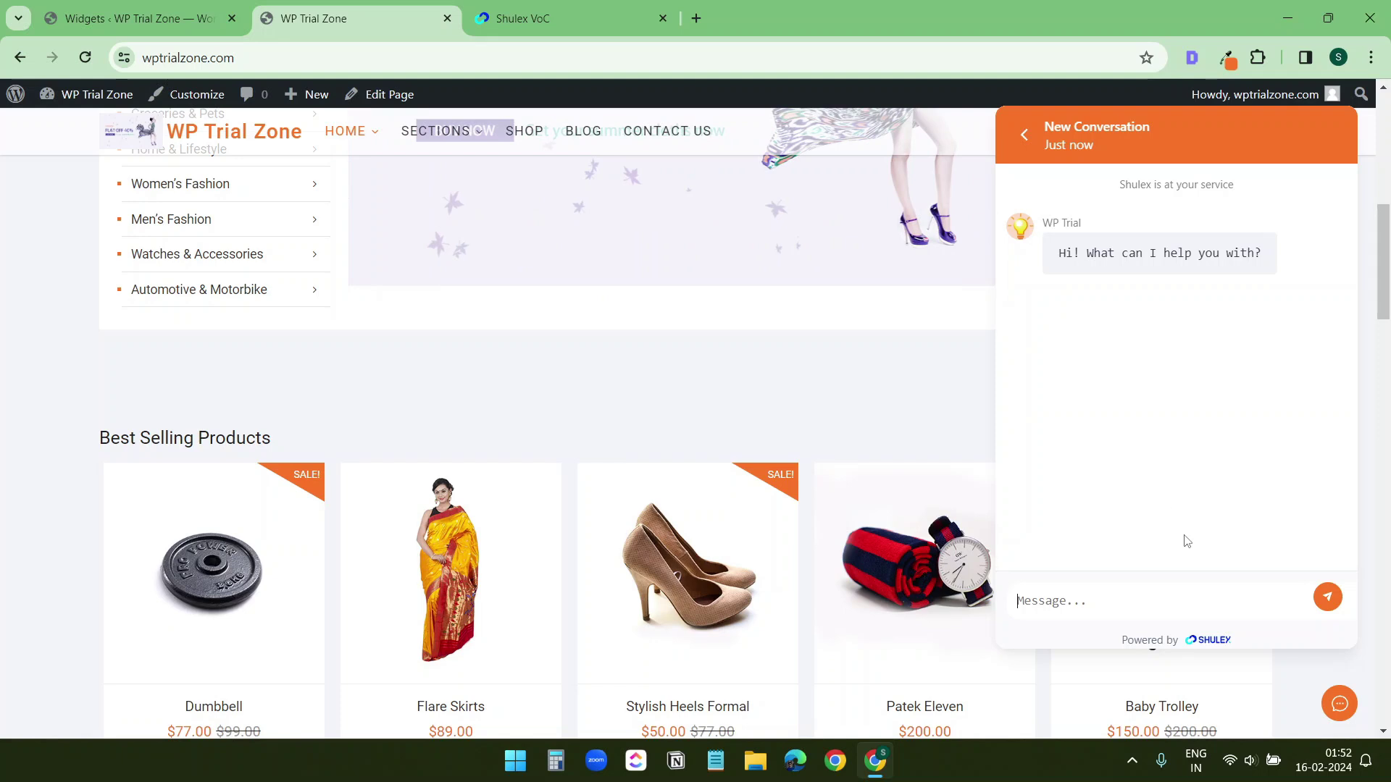
type("Do you")
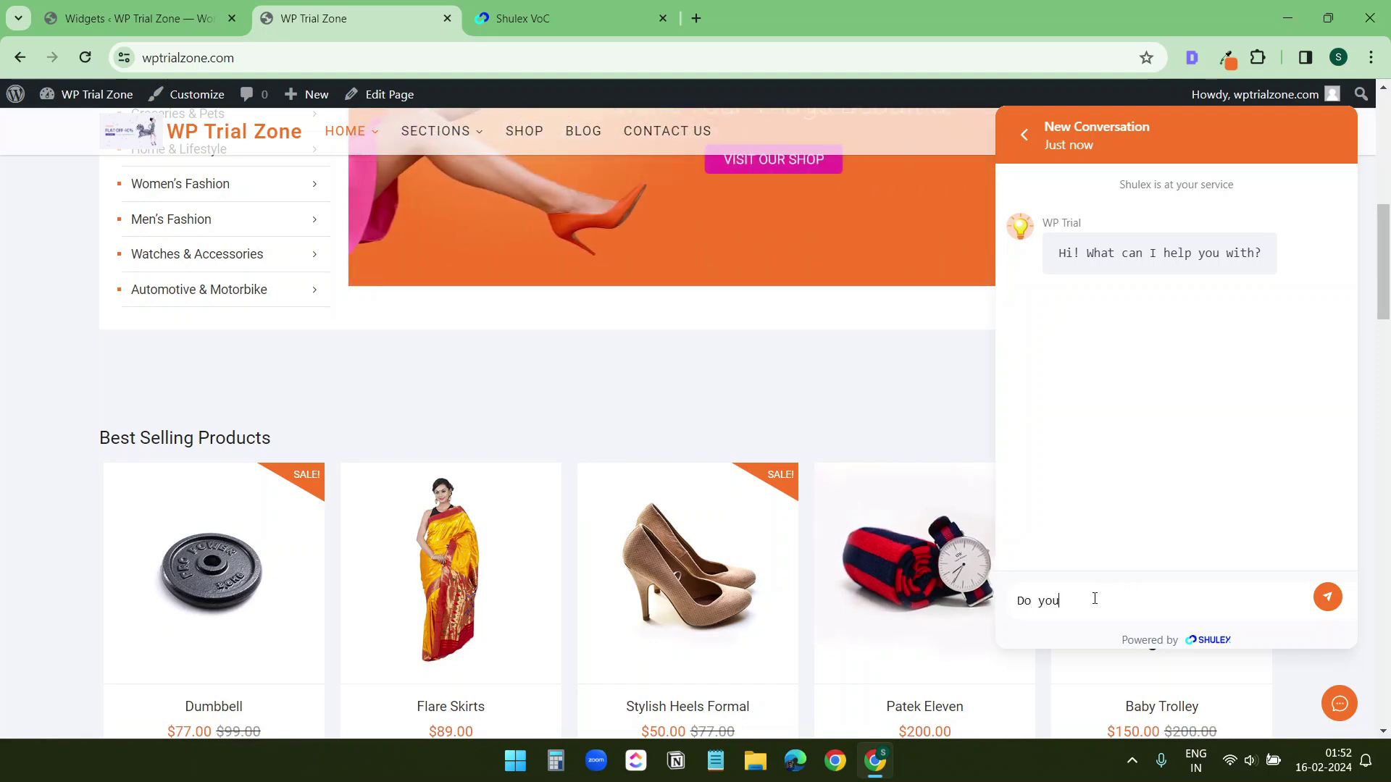
type(" have women shoes")
key("Return")
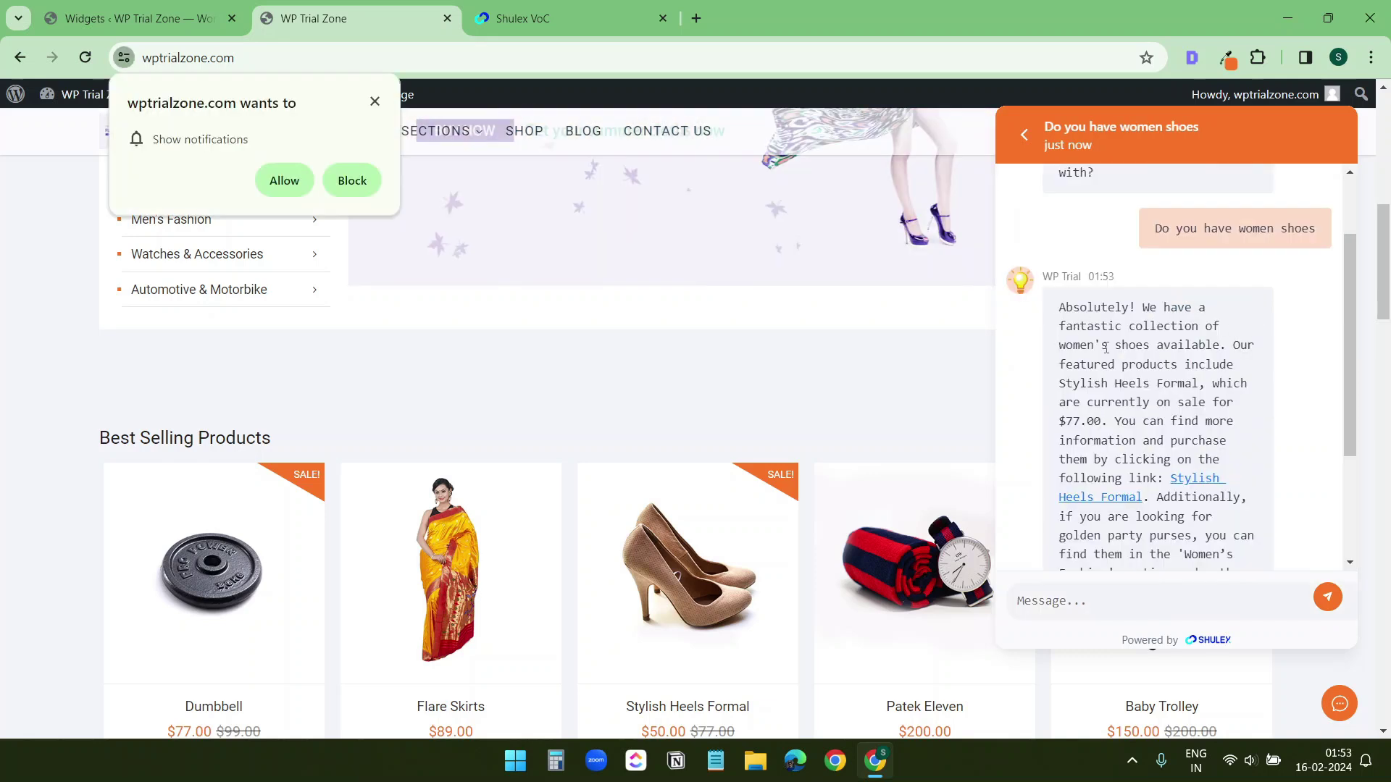
scroll(1255, 408, "down", 2)
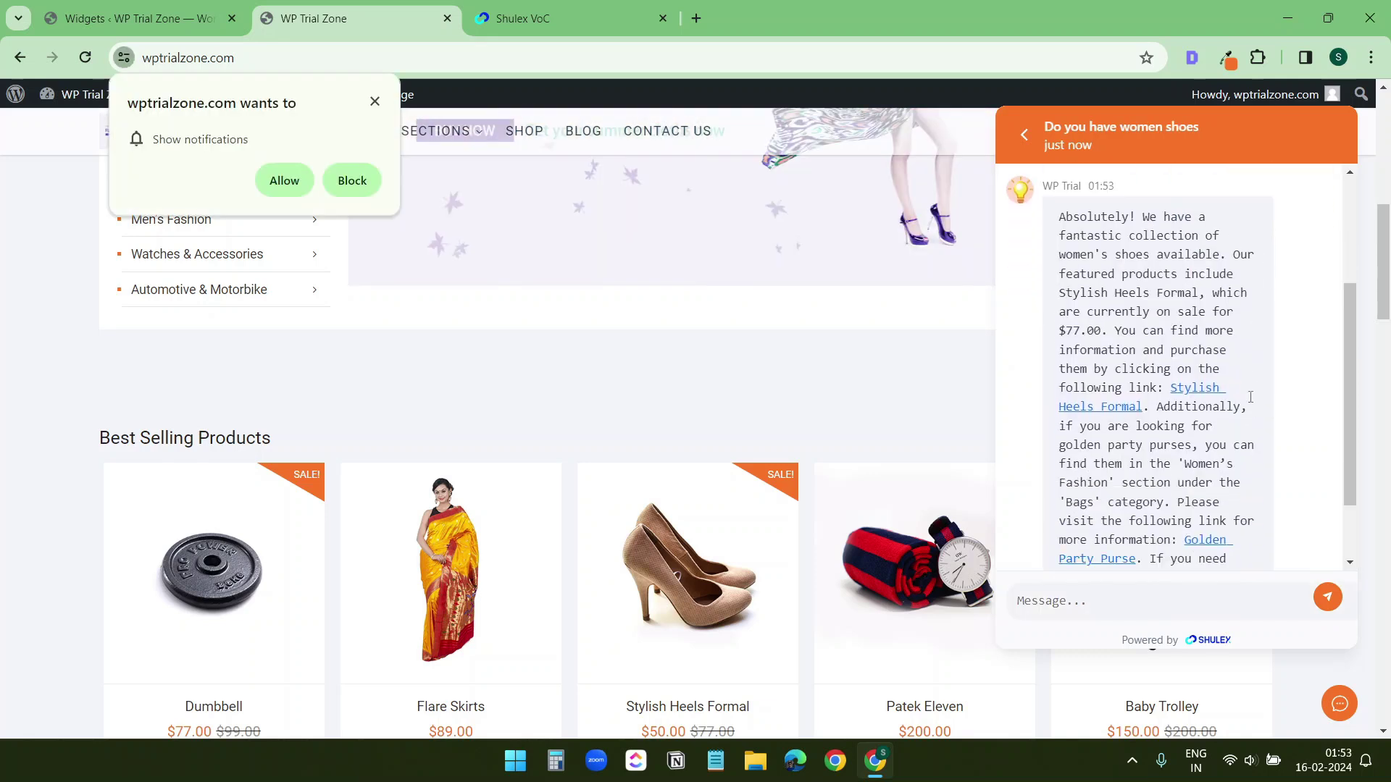
double_click(1086, 330)
scroll(1142, 393, "down", 2)
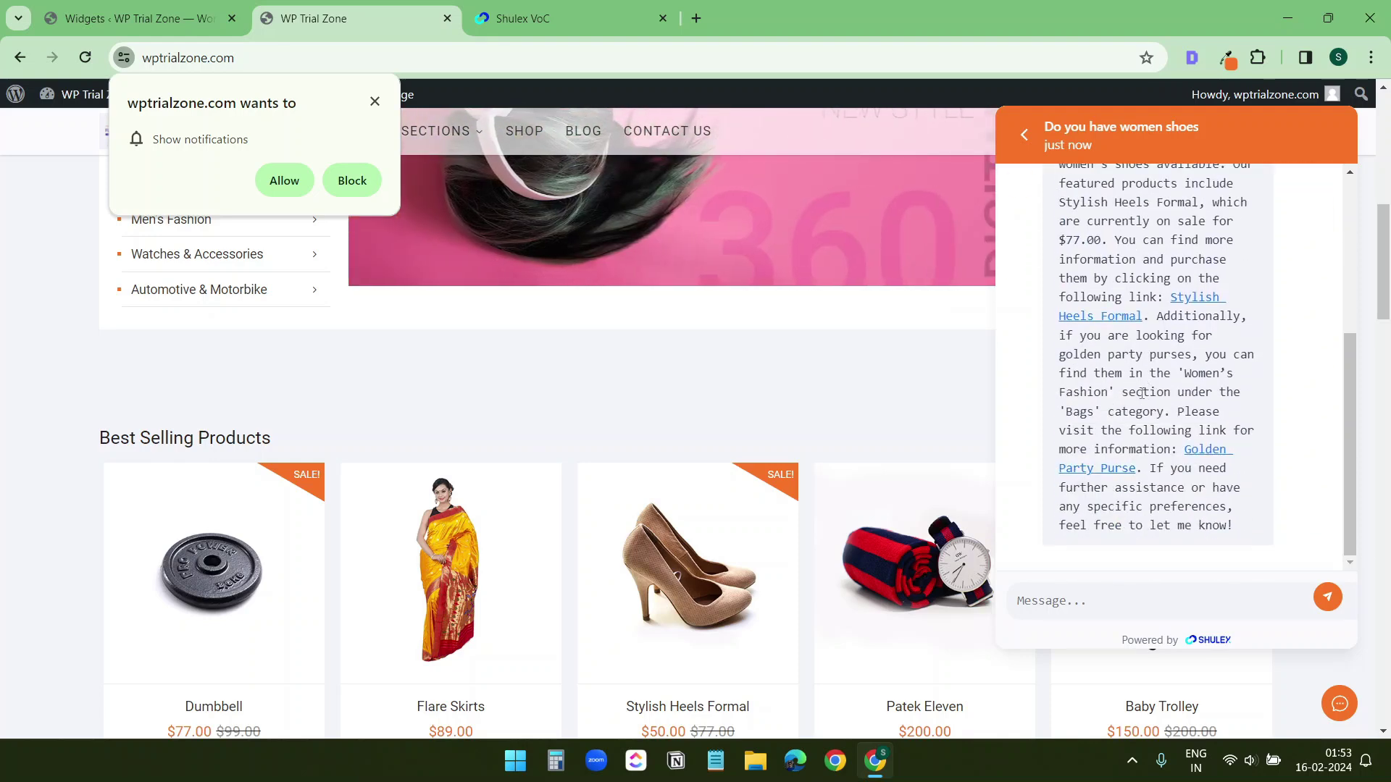
- Open the recommended Stylish Heels Formal product page, then return to the store homepage
left_click(1111, 317)
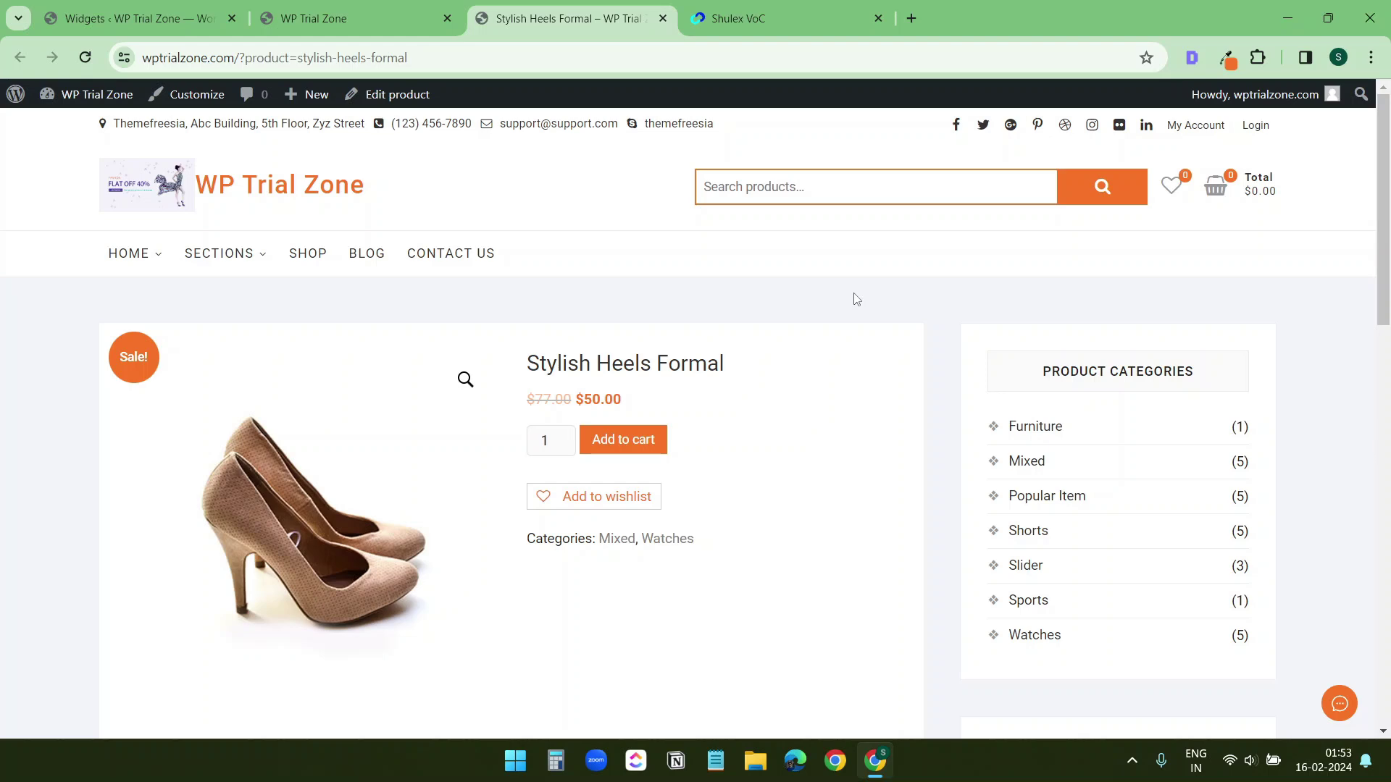
left_click(365, 14)
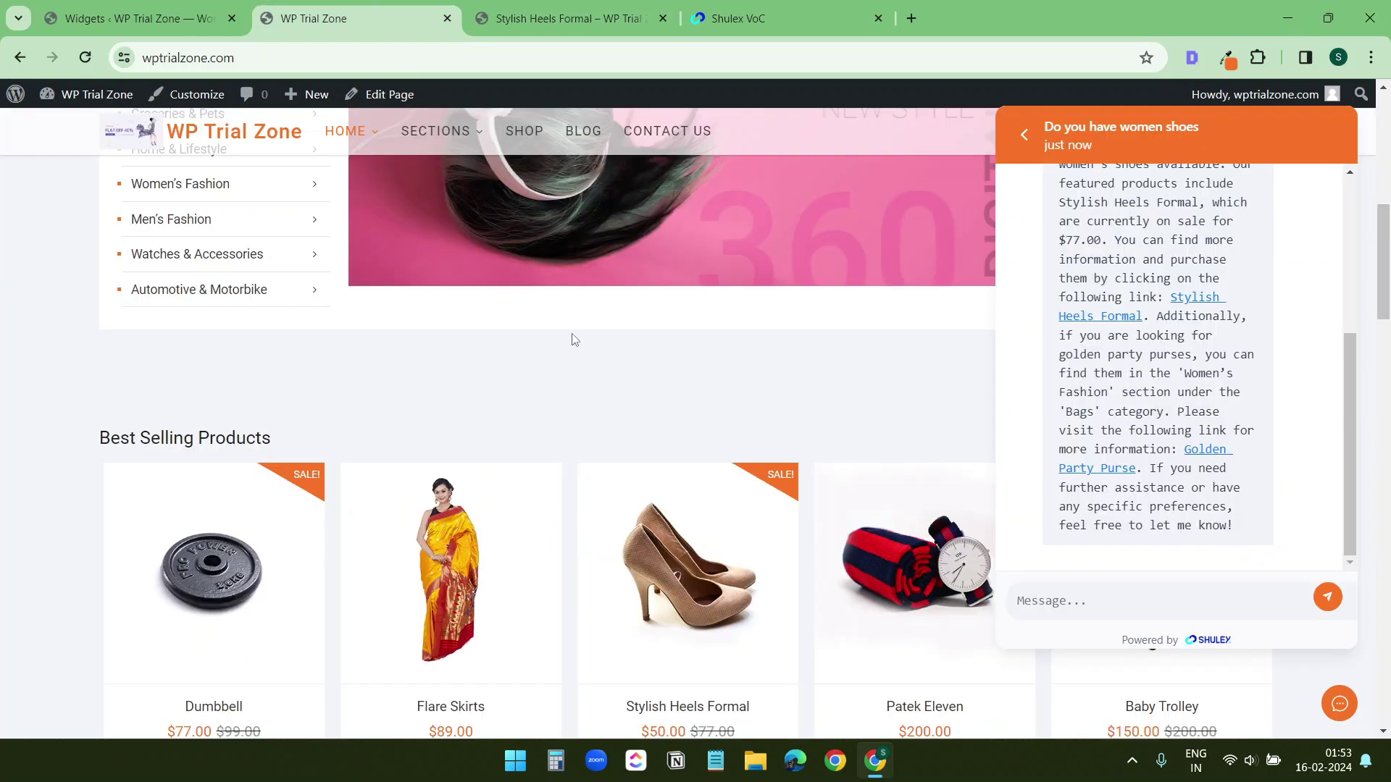
scroll(701, 433, "down", 2)
scroll(688, 391, "up", 7)
scroll(678, 354, "up", 1)
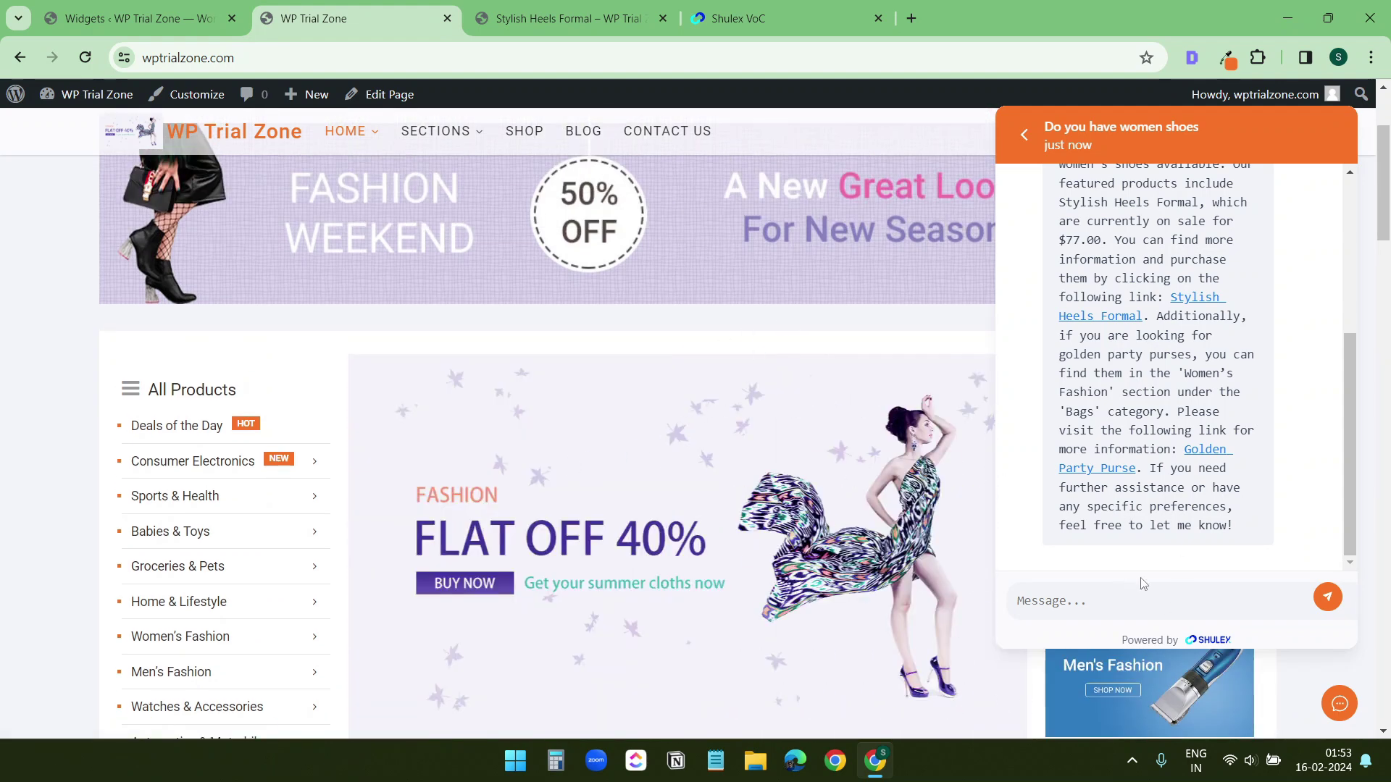
- Send 'Do you have watches?' in the store chat and get the wait-for-our-team reply
scroll(1143, 583, "down", 1)
type("Do you have e")
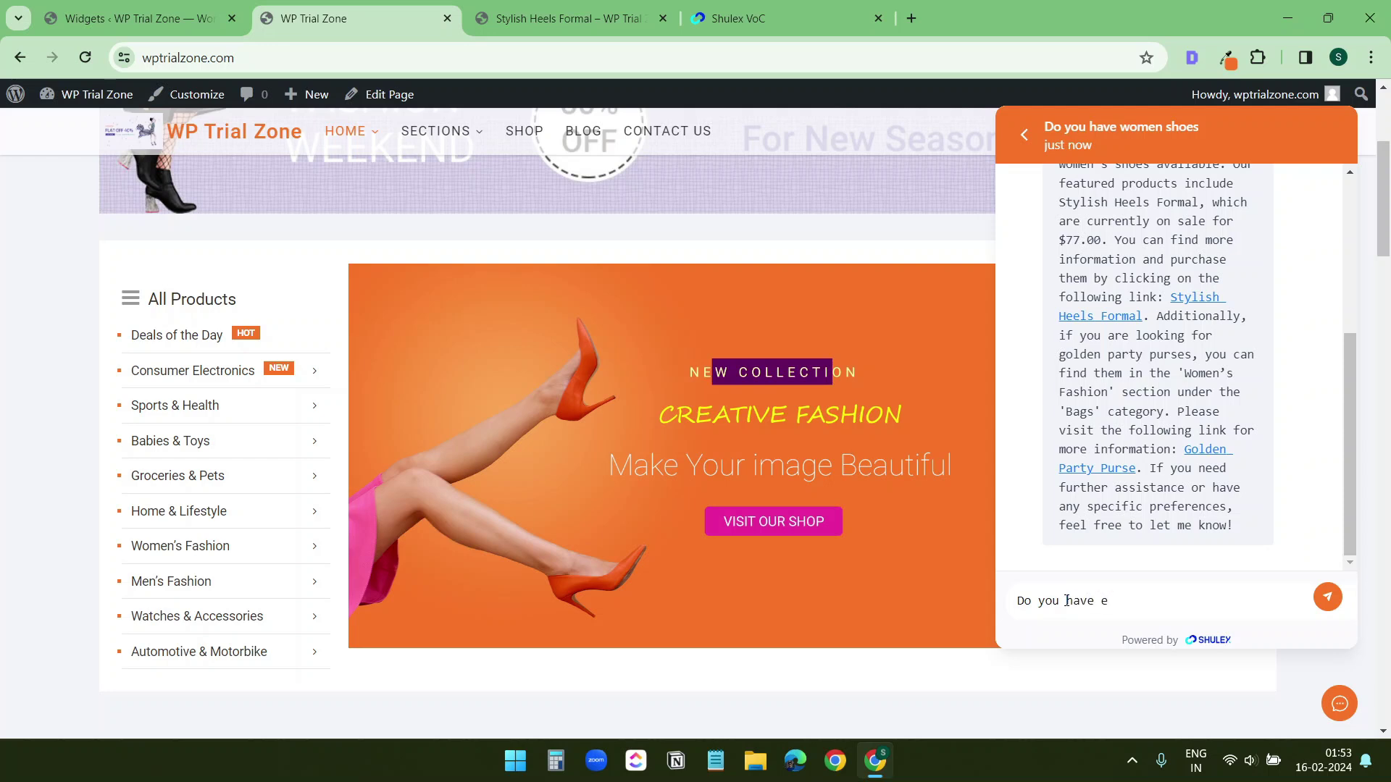
key("BackSpace")
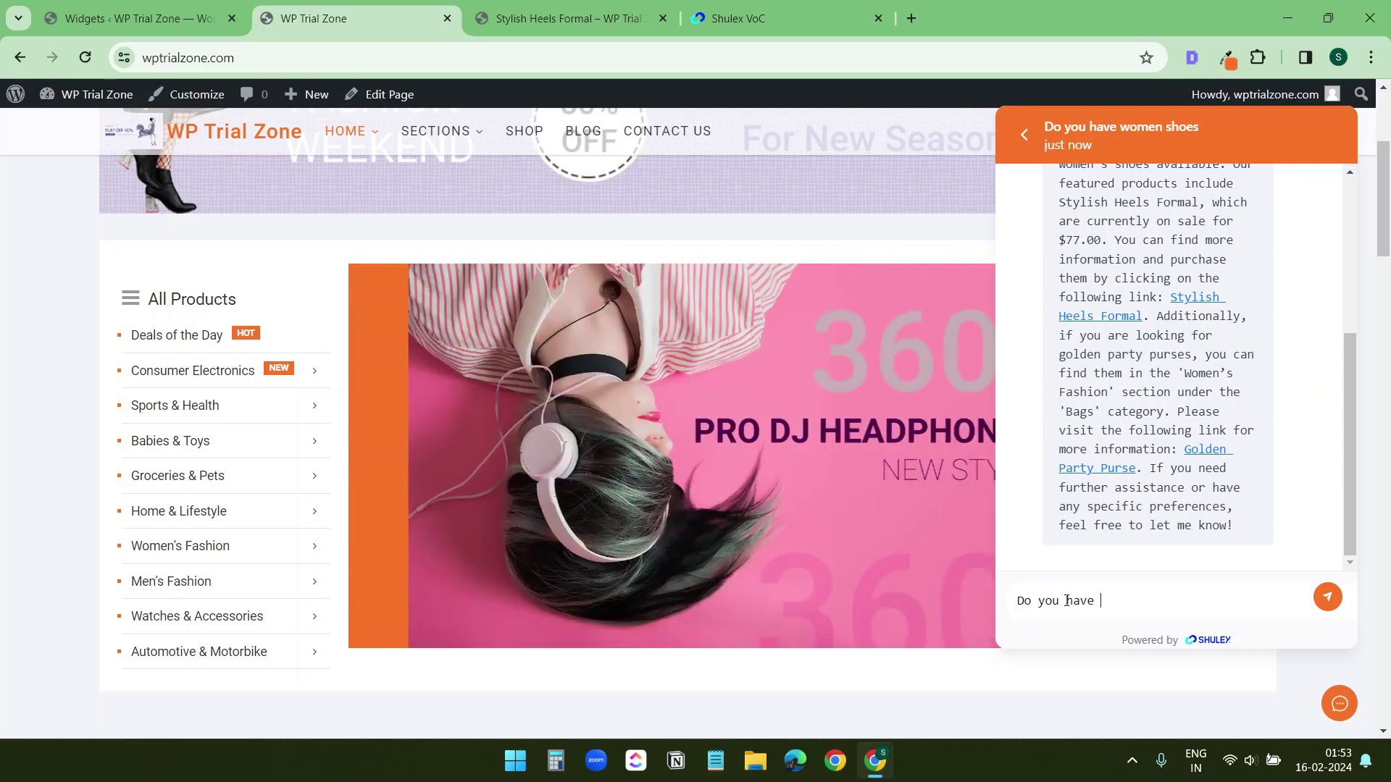
type("watches?")
key("Return")
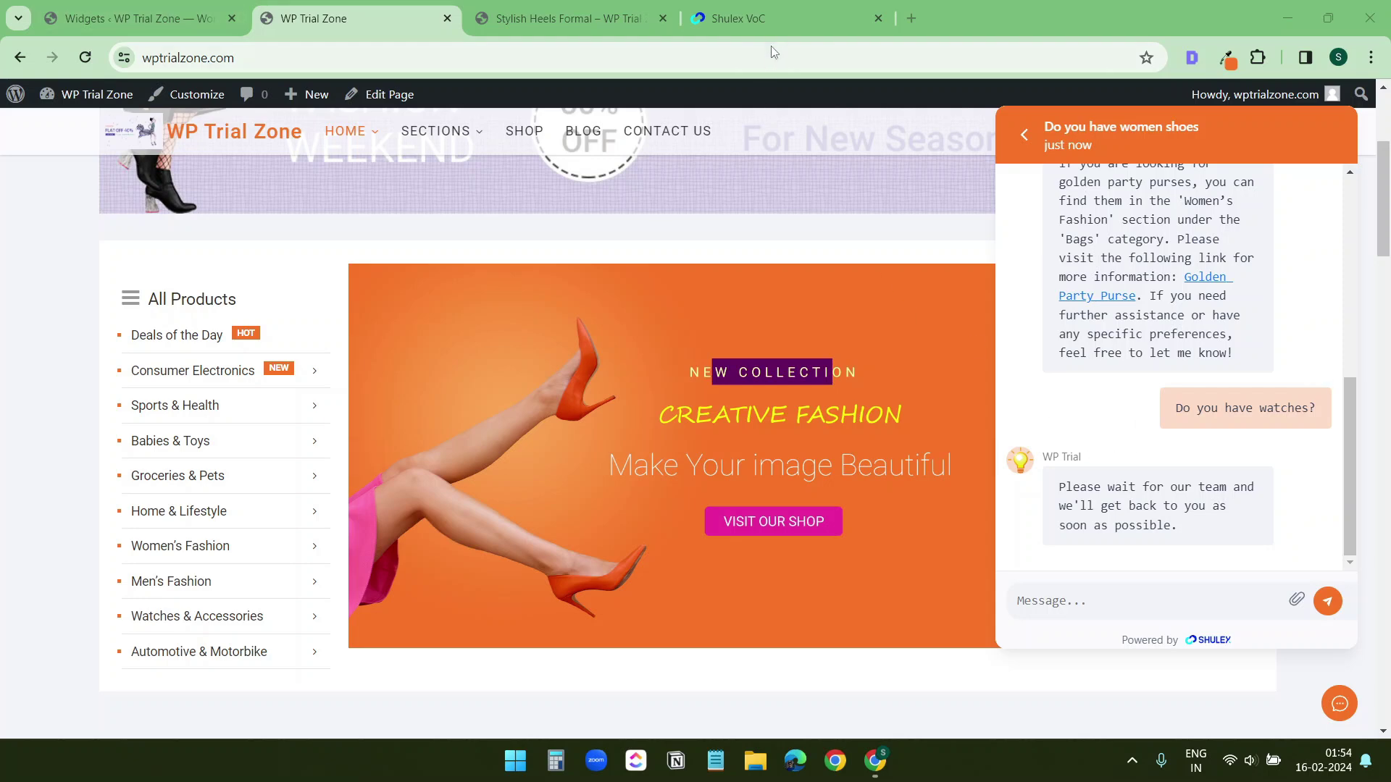
- In the VOC.AI inbox, view the Transfer to agent list, then the empty AI Response list
left_click(767, 5)
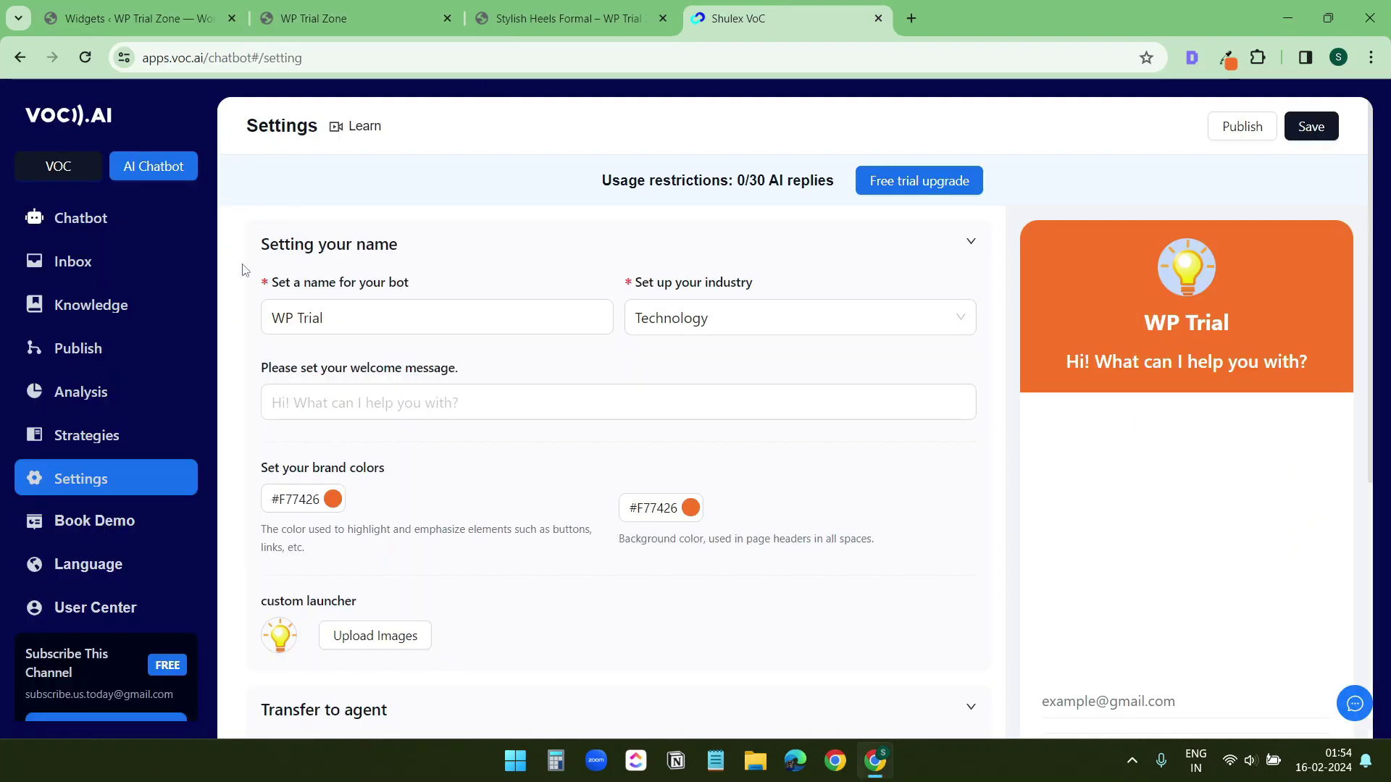
left_click(91, 263)
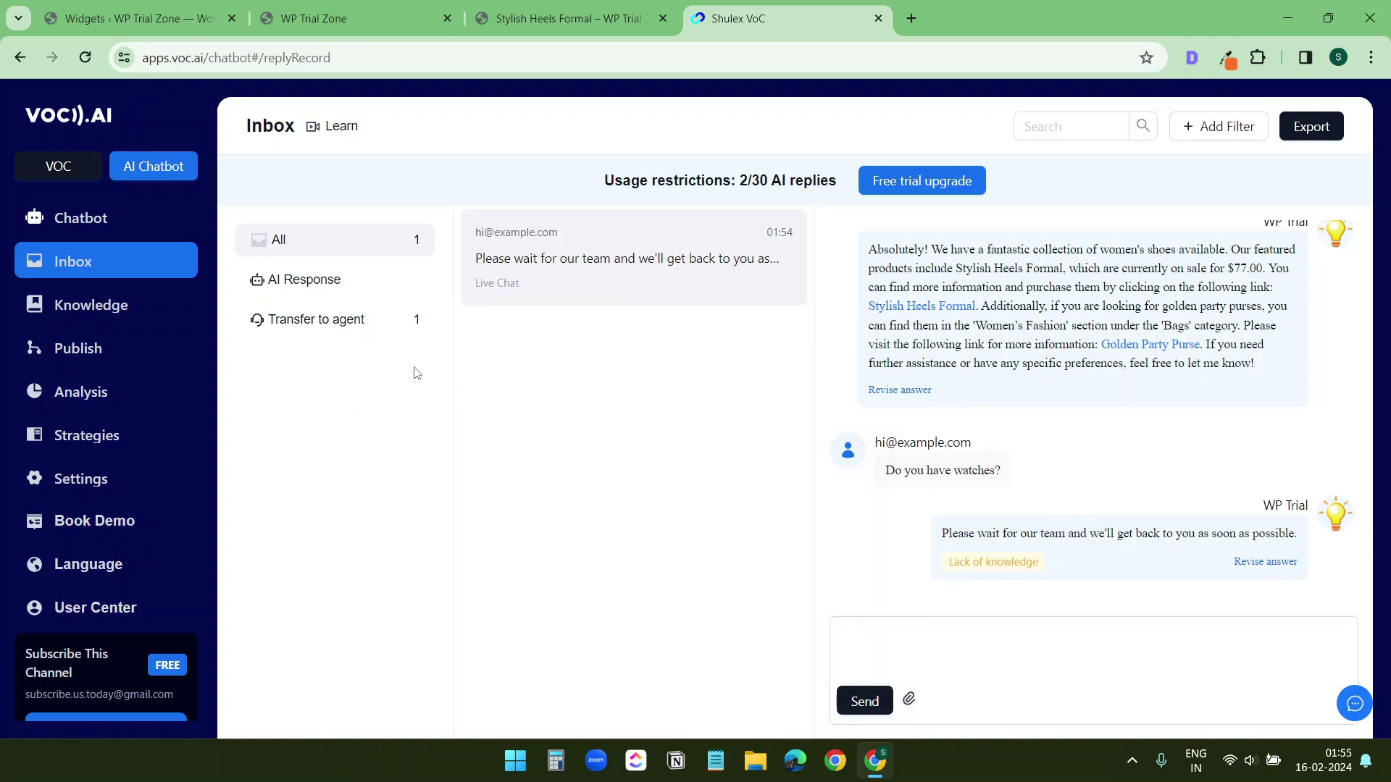
left_click(357, 325)
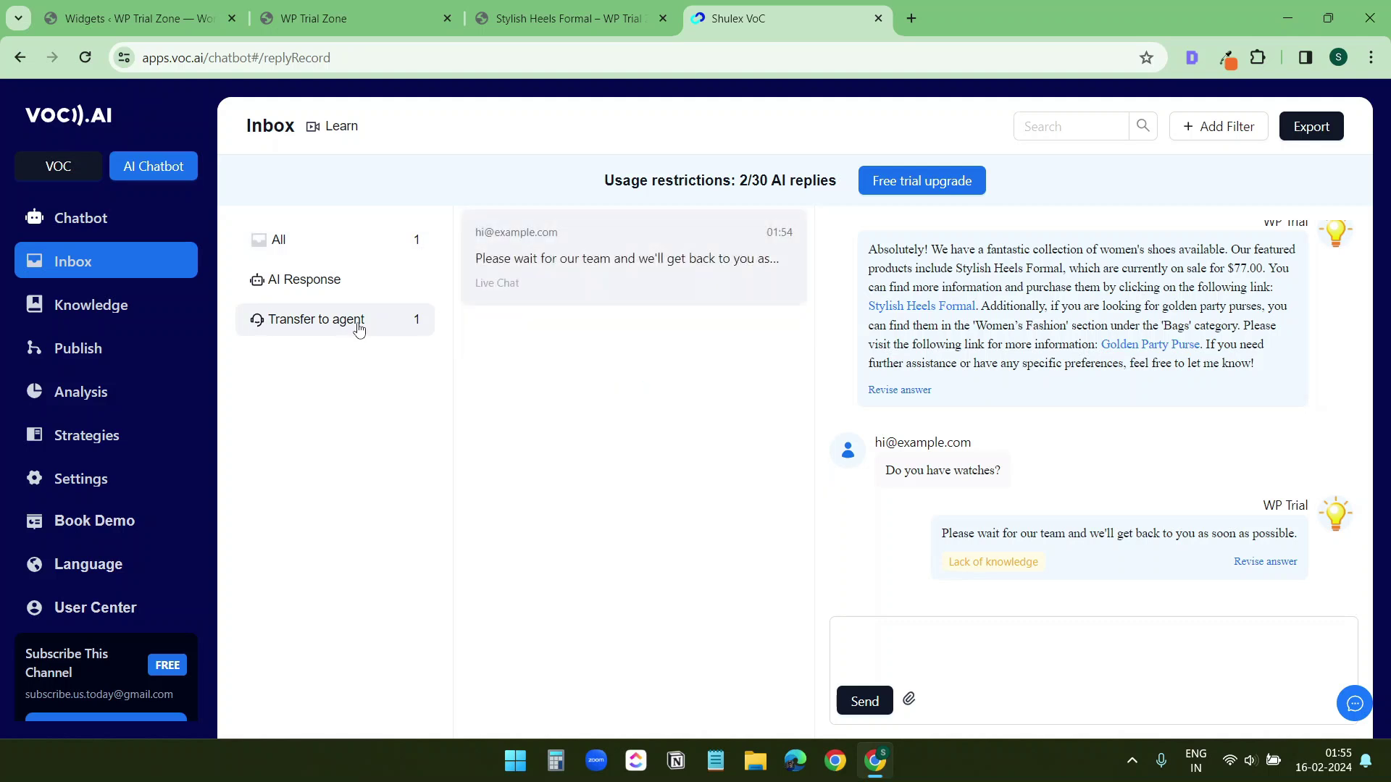
left_click(894, 643)
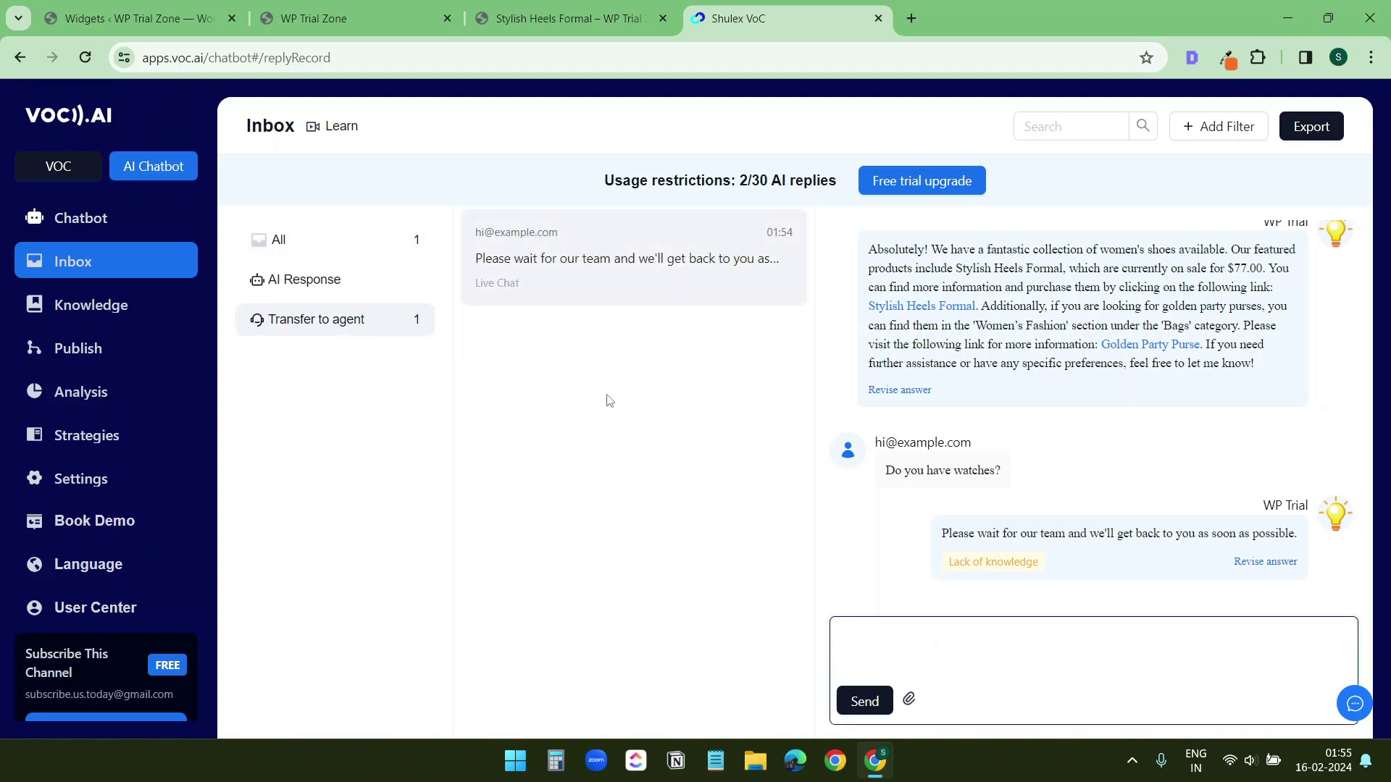
left_click(307, 283)
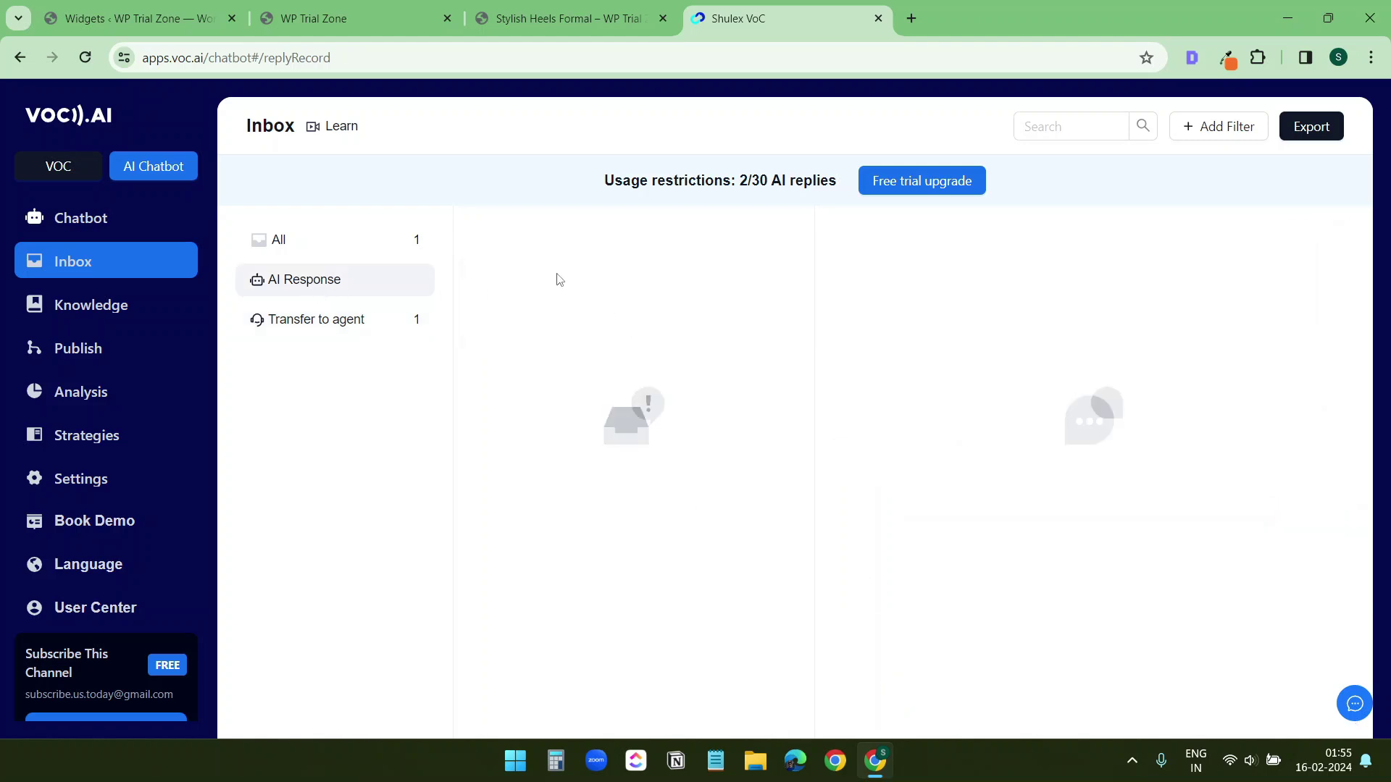
- Send 'Hi' to the transferred watches chat and confirm it appears in the store chat
left_click(354, 321)
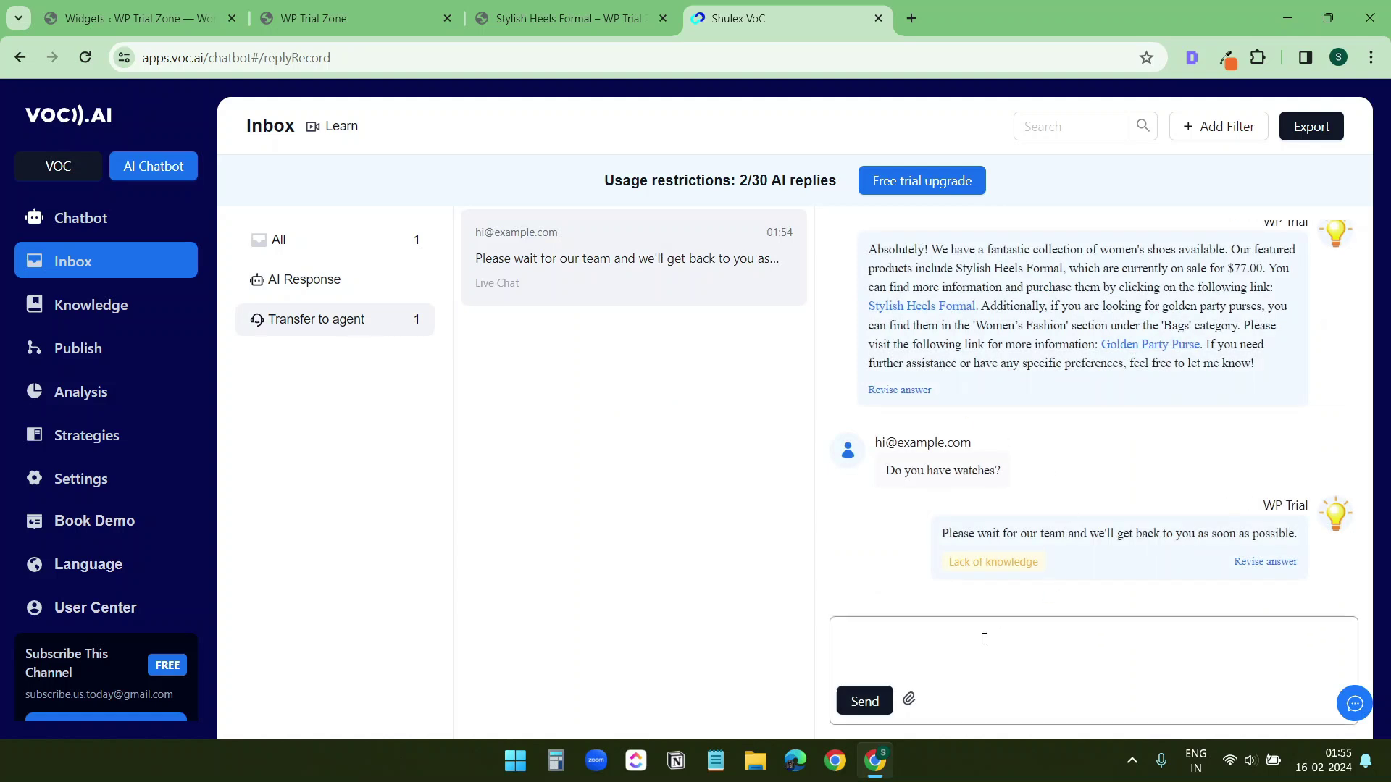
left_click(970, 637)
type("Hi")
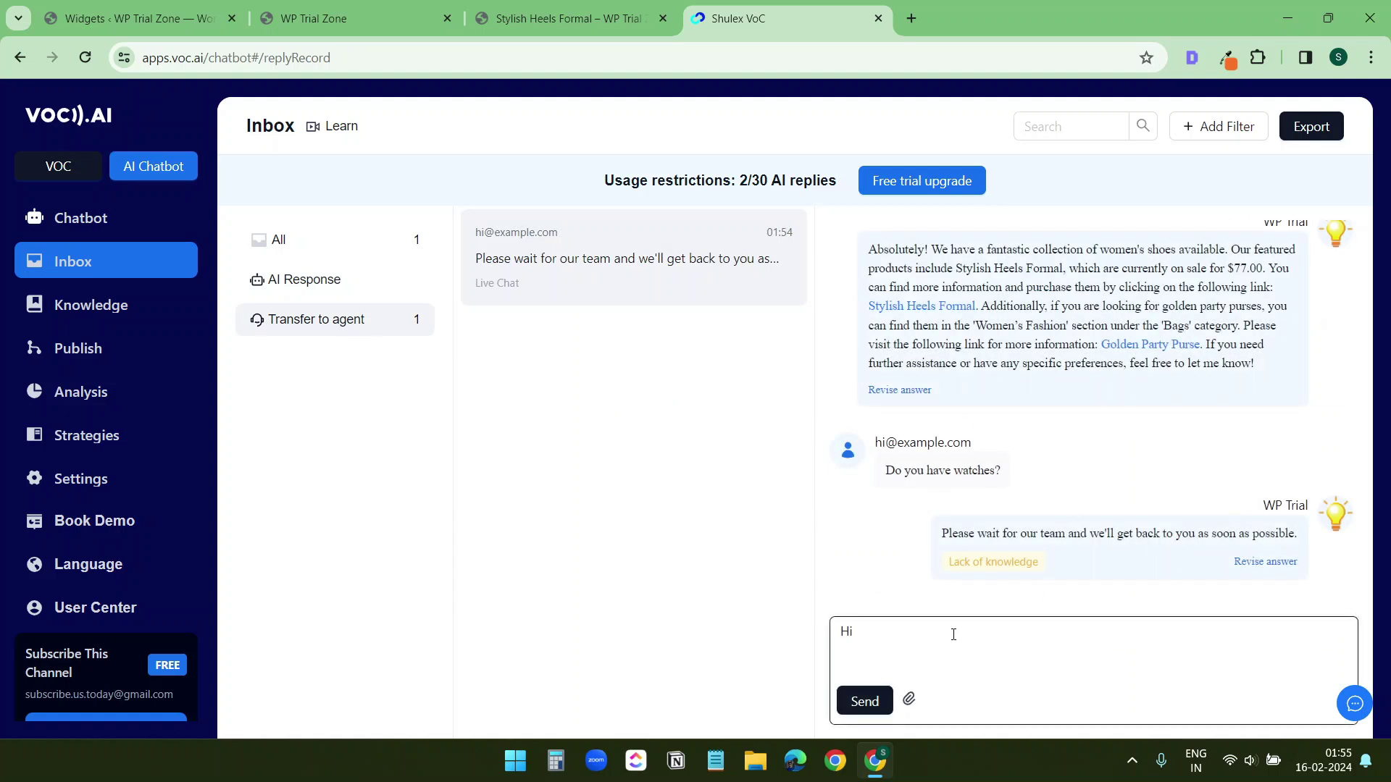
key("Return")
left_click(613, 6)
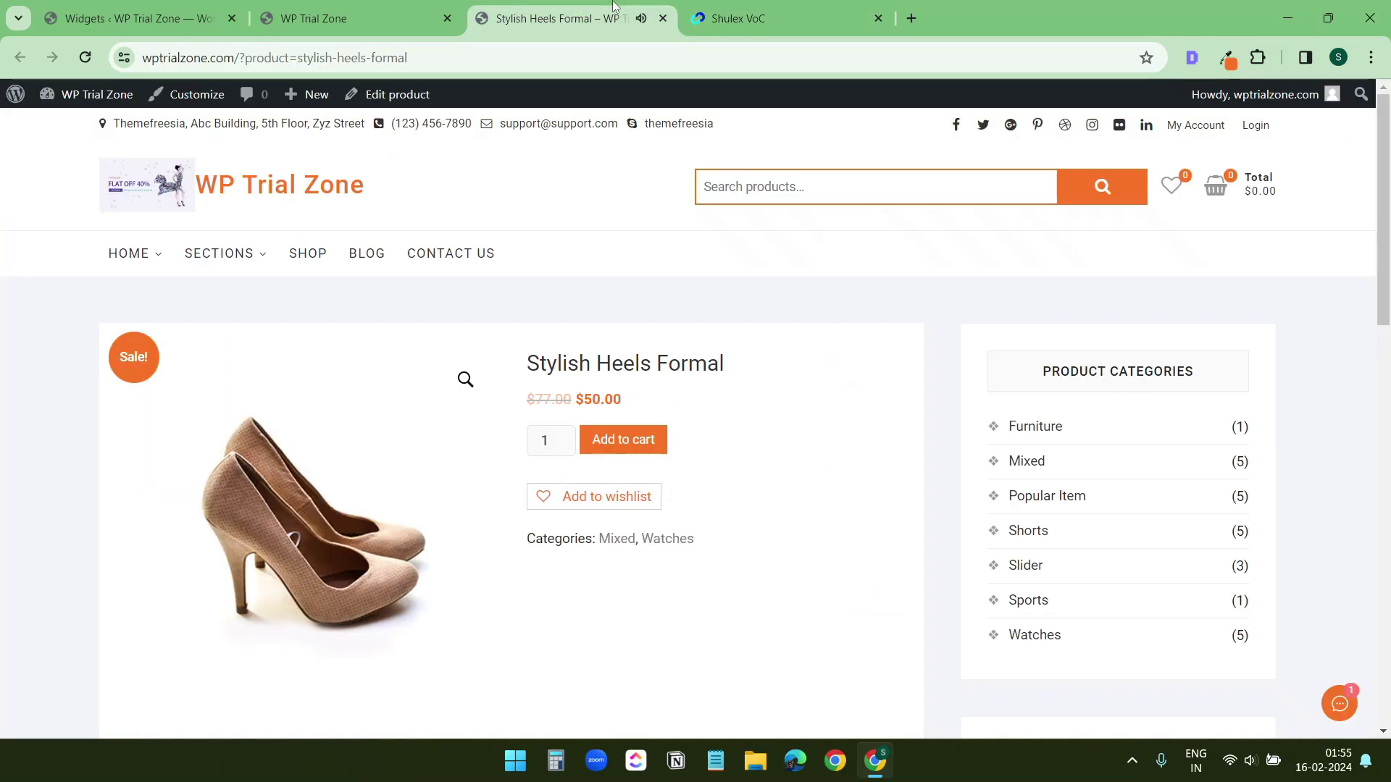
left_click(1339, 703)
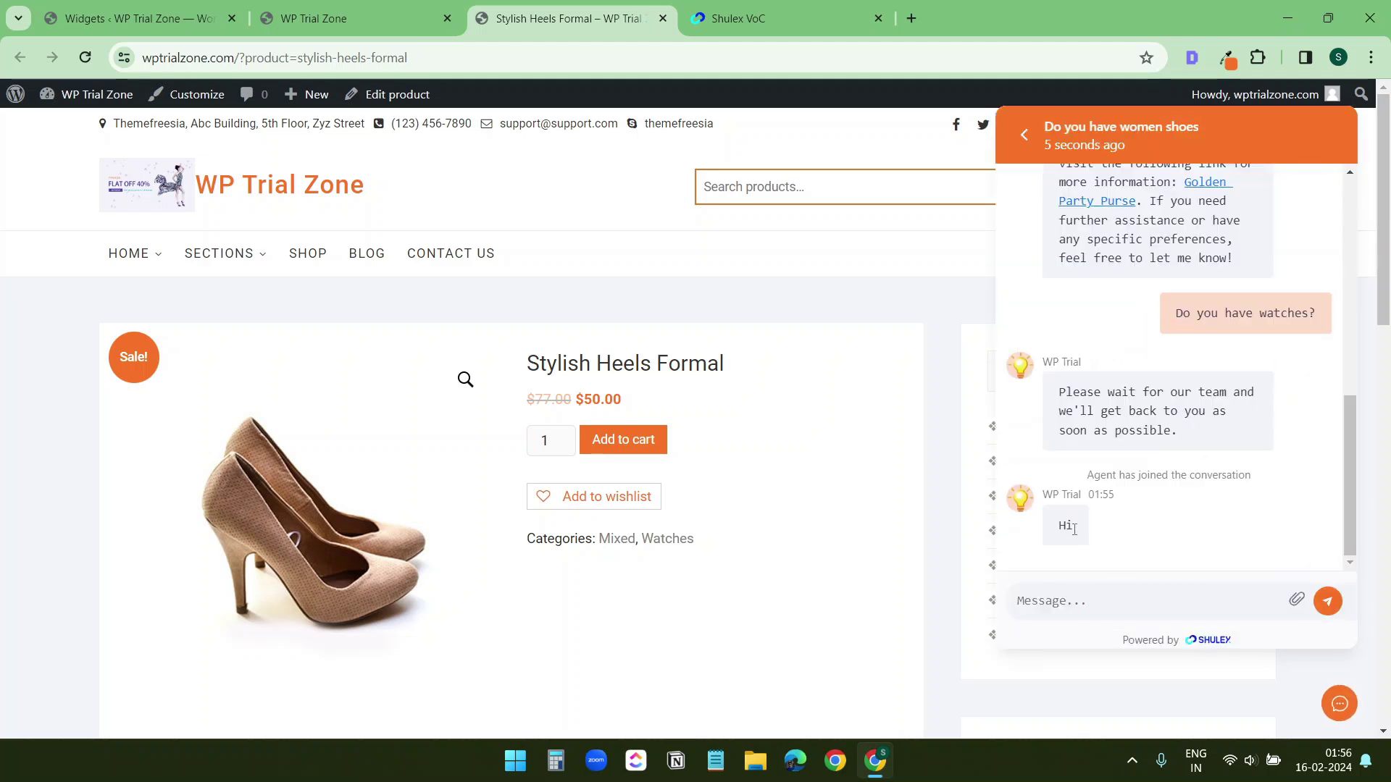
left_click(762, 20)
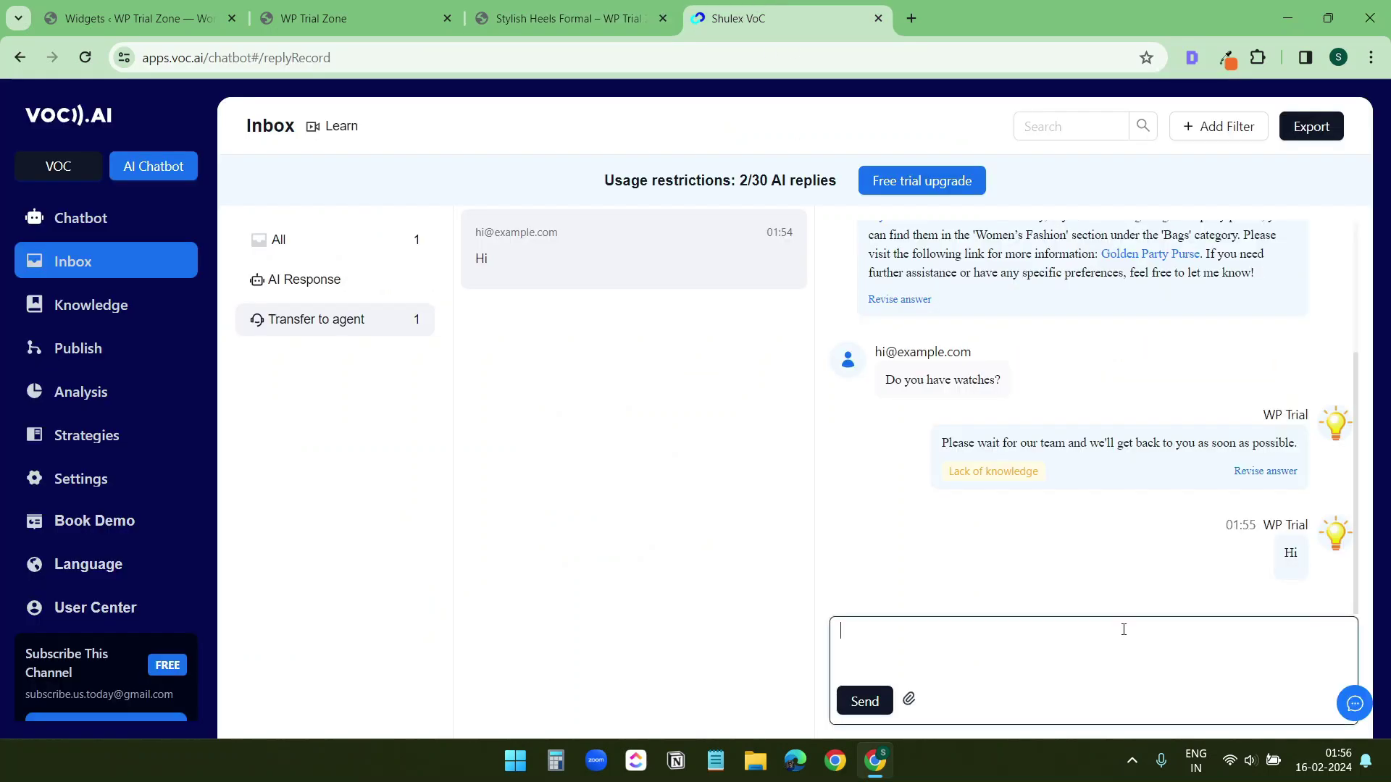
- Send the agent replies 'We have shoes' and 'What kind of shoes you are looking for?'
type("We have shoes")
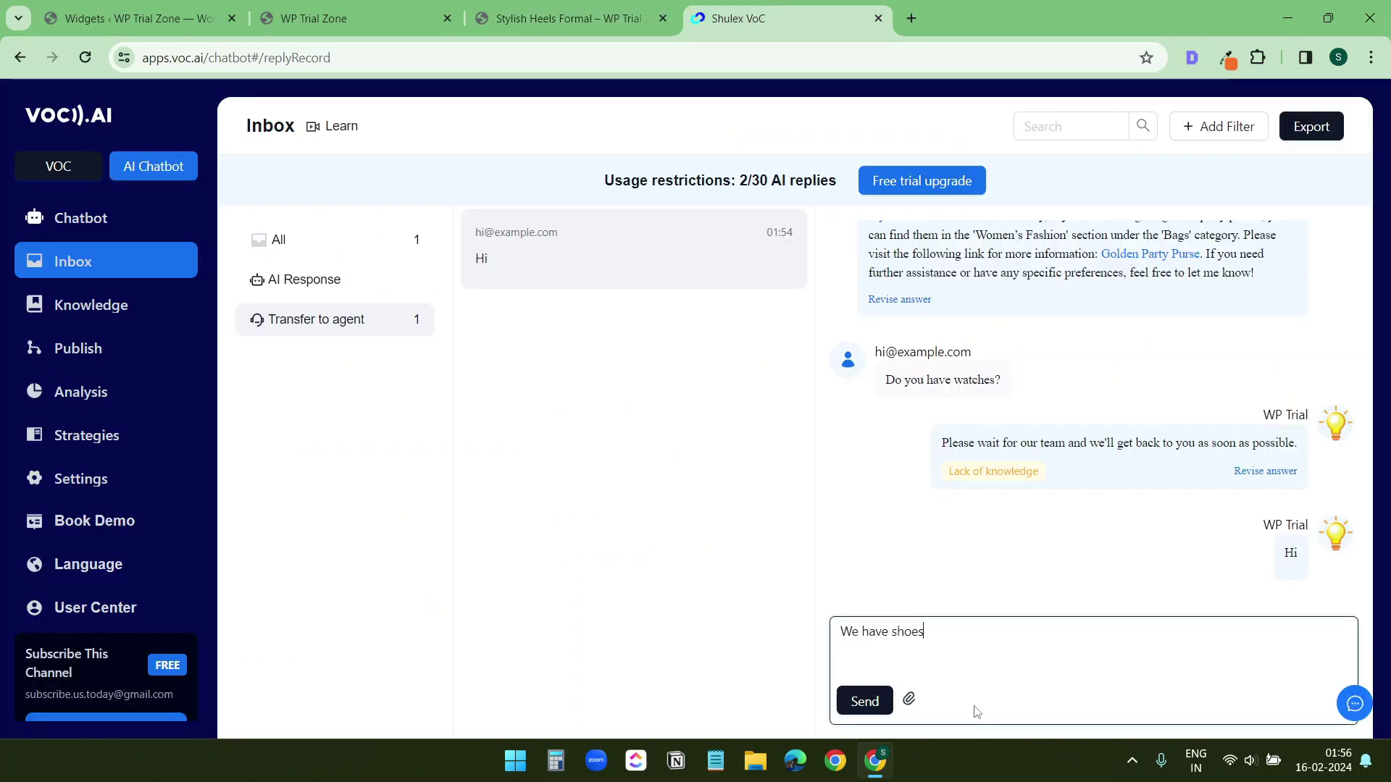
key("Return")
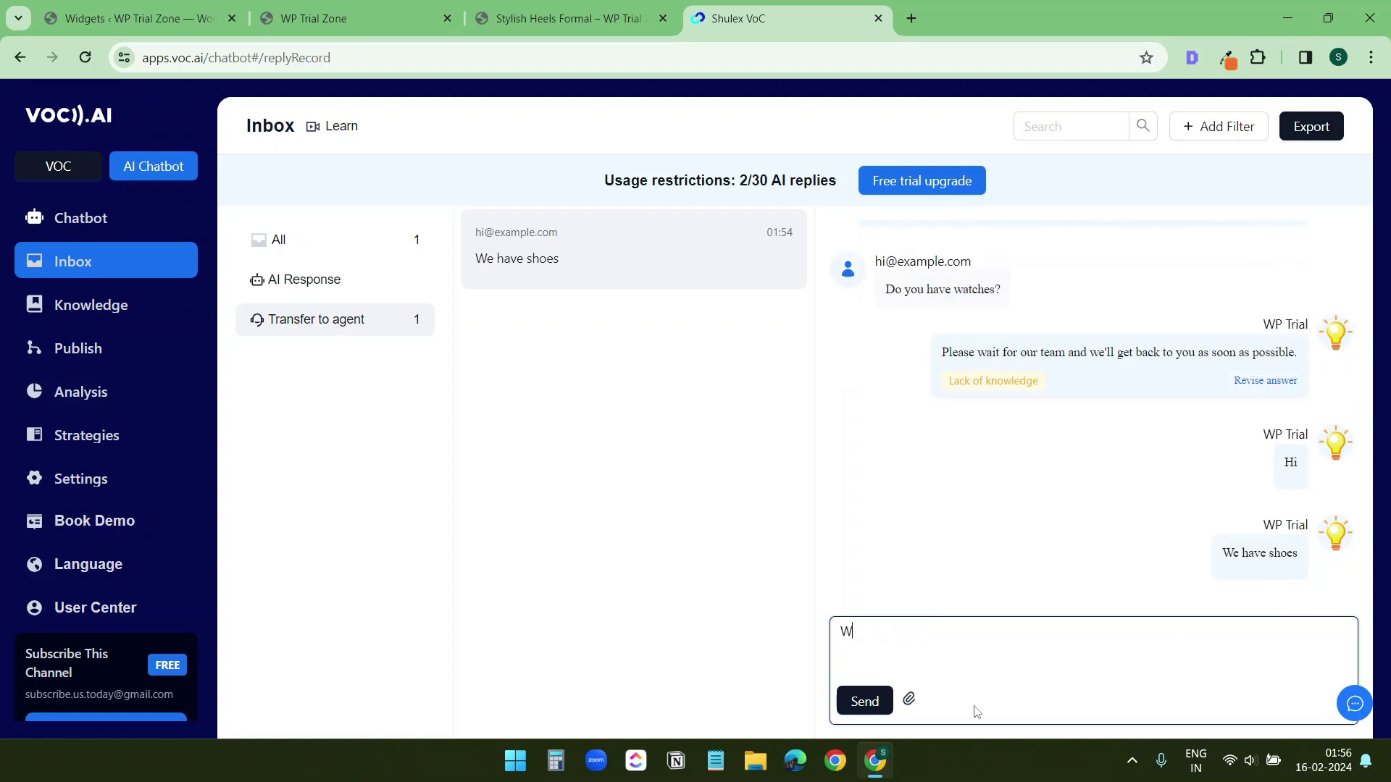
type("hat kind of shoes ")
type("you are looking")
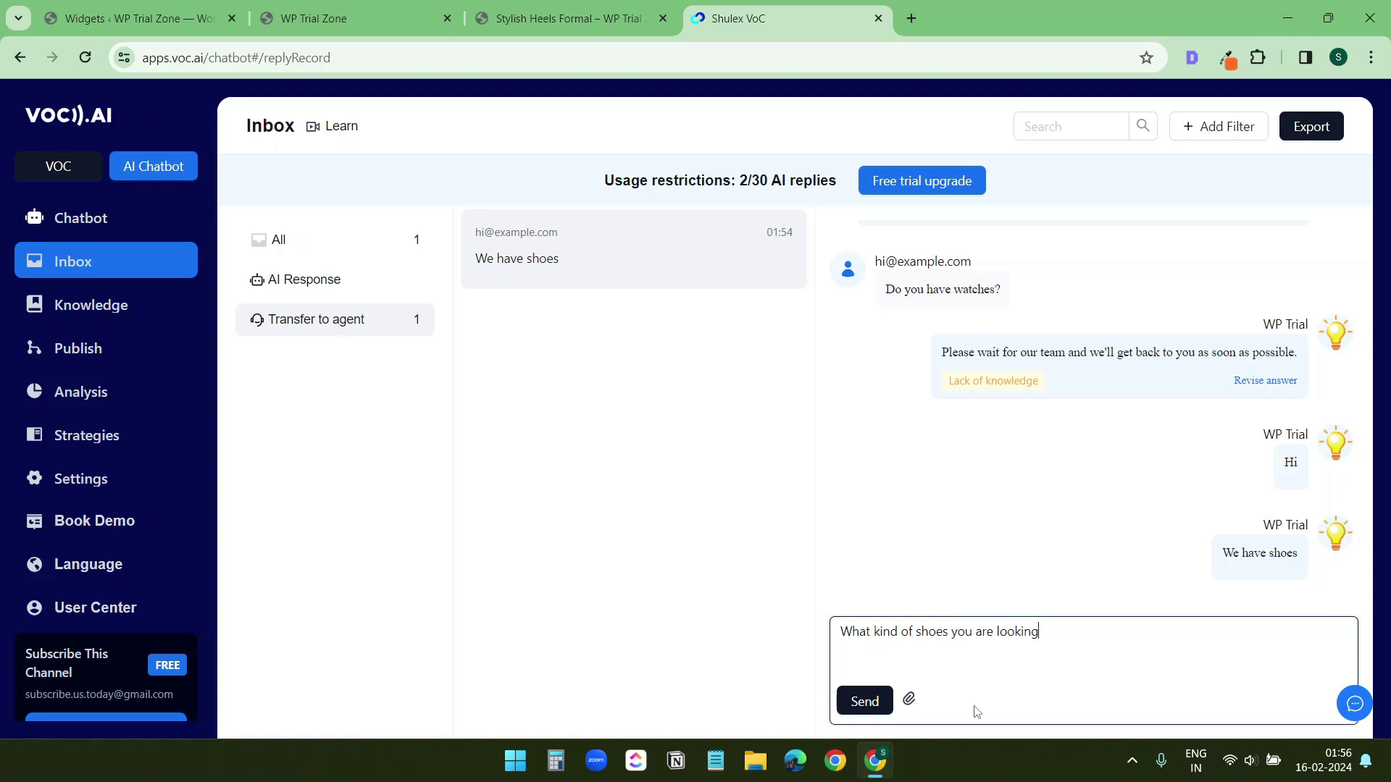
key("Return")
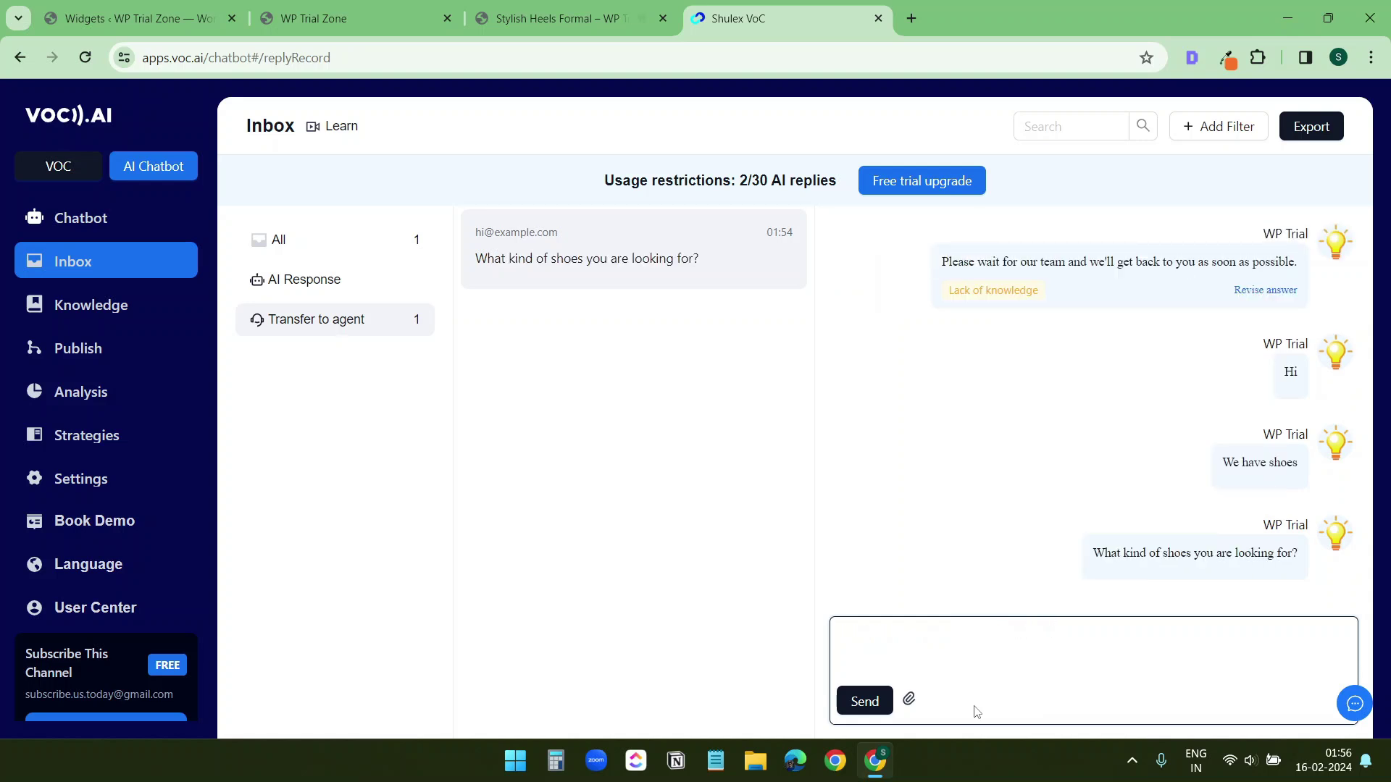
key("ctrl+shift+Tab")
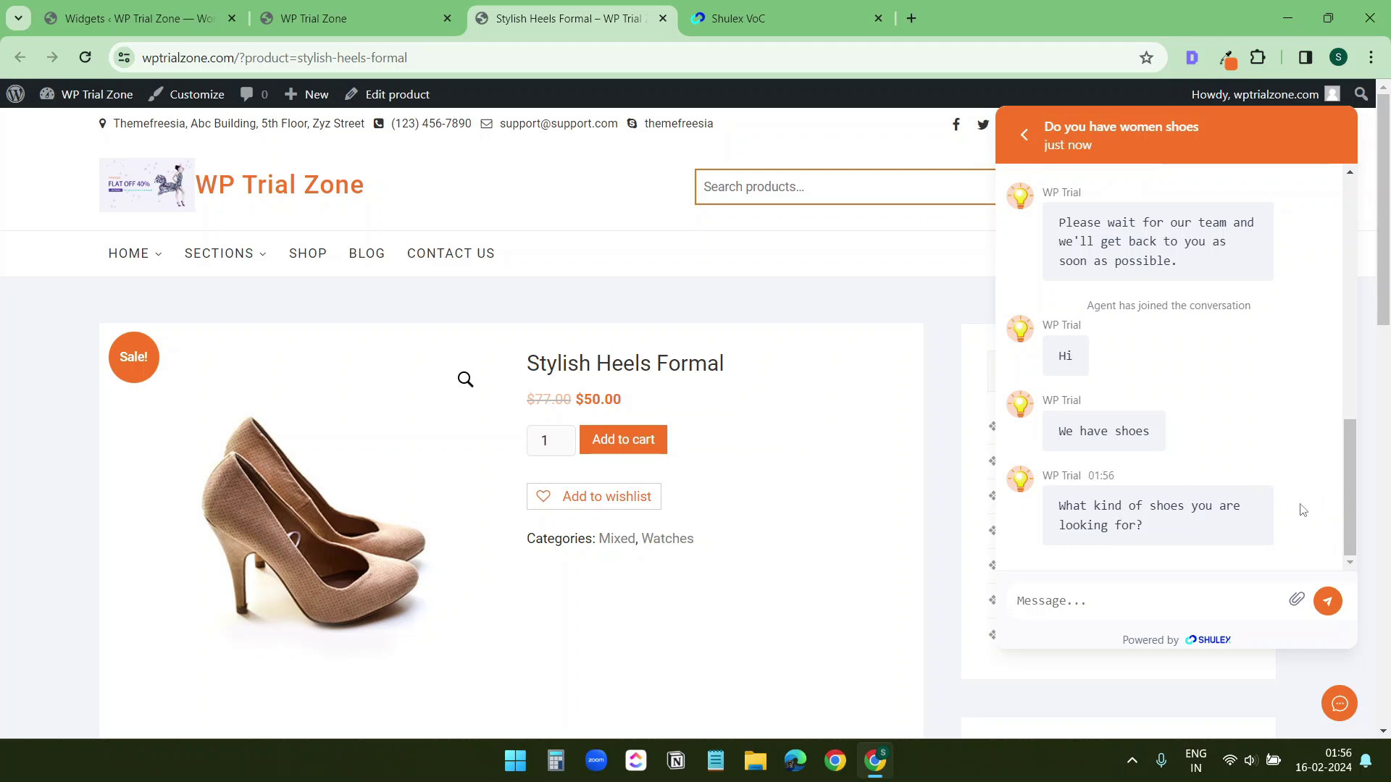
- Start a new store chat conversation asking 'How to contact you?'
left_click(1025, 135)
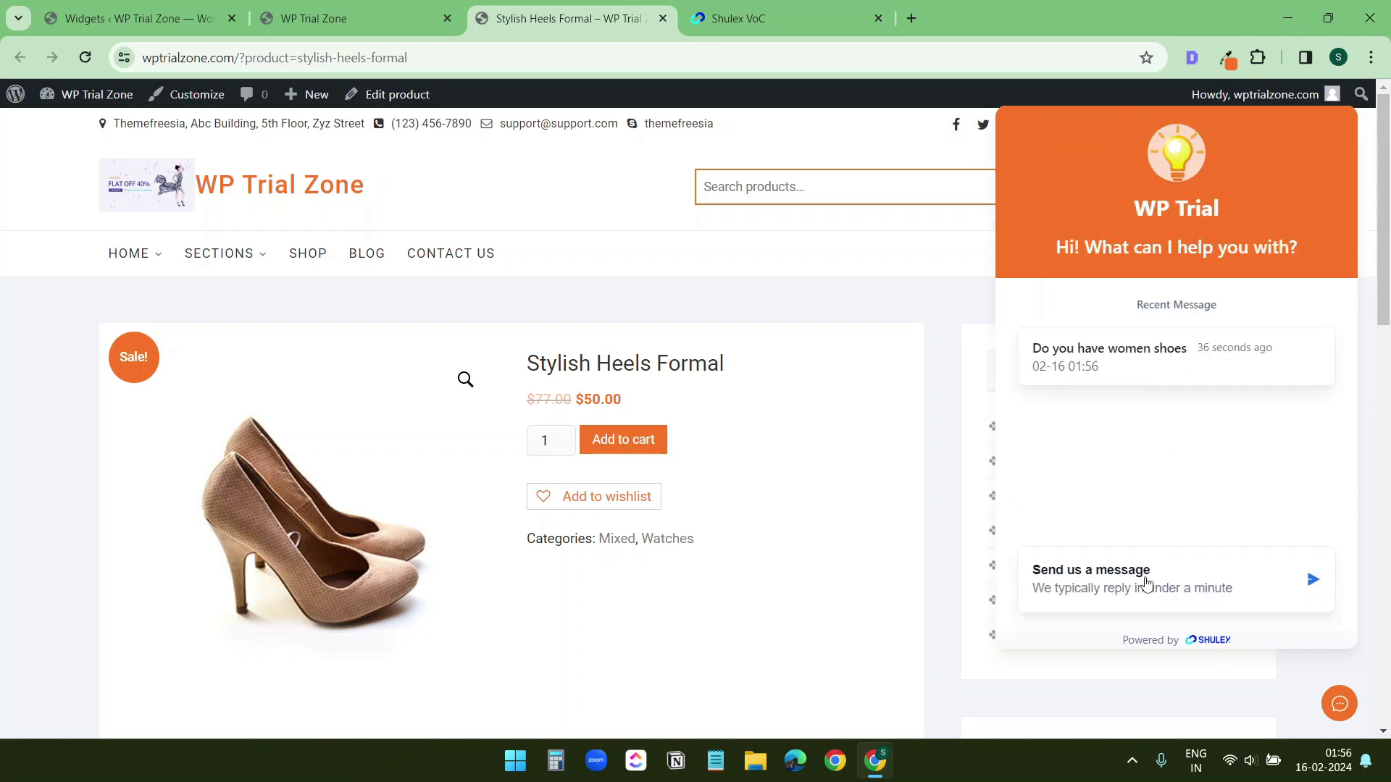
left_click(1144, 583)
type("How t")
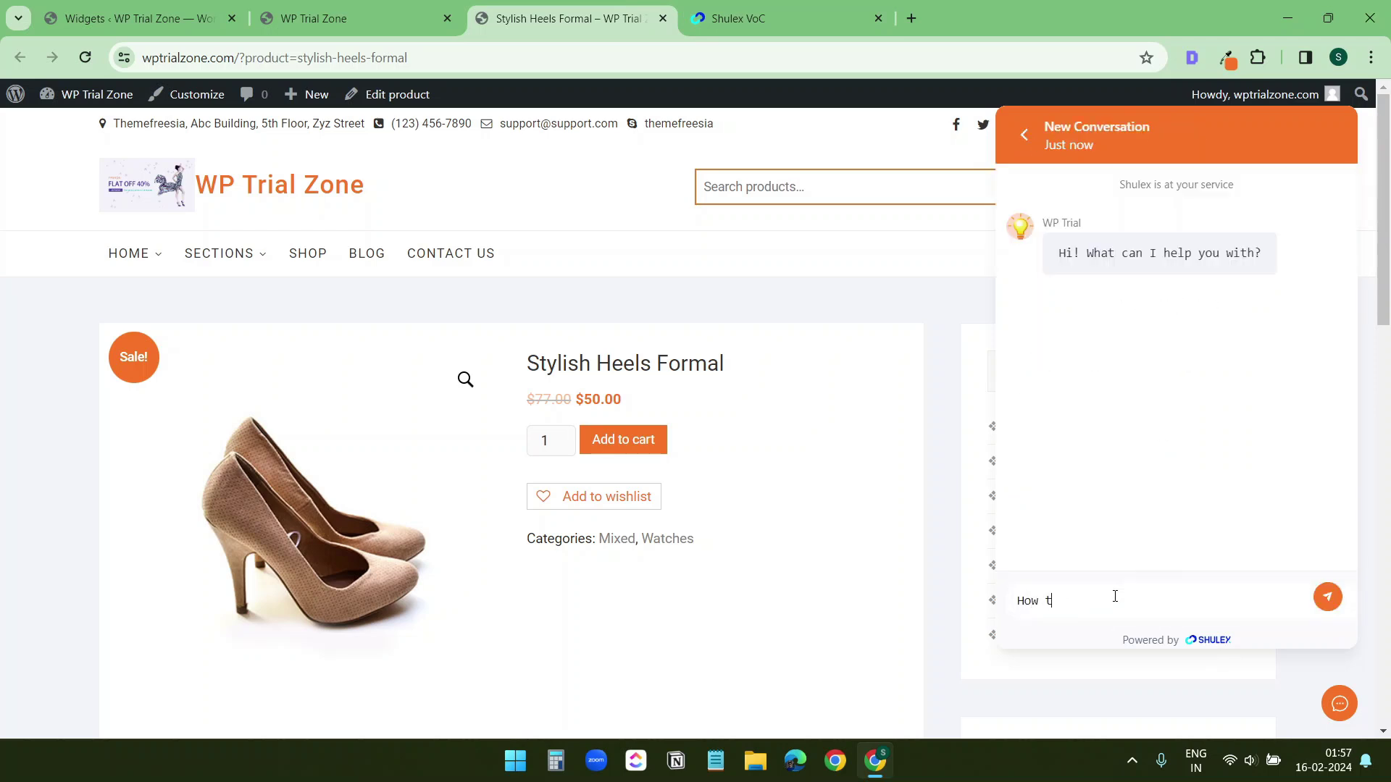
type("o contact yo")
type("u?")
key("Return")
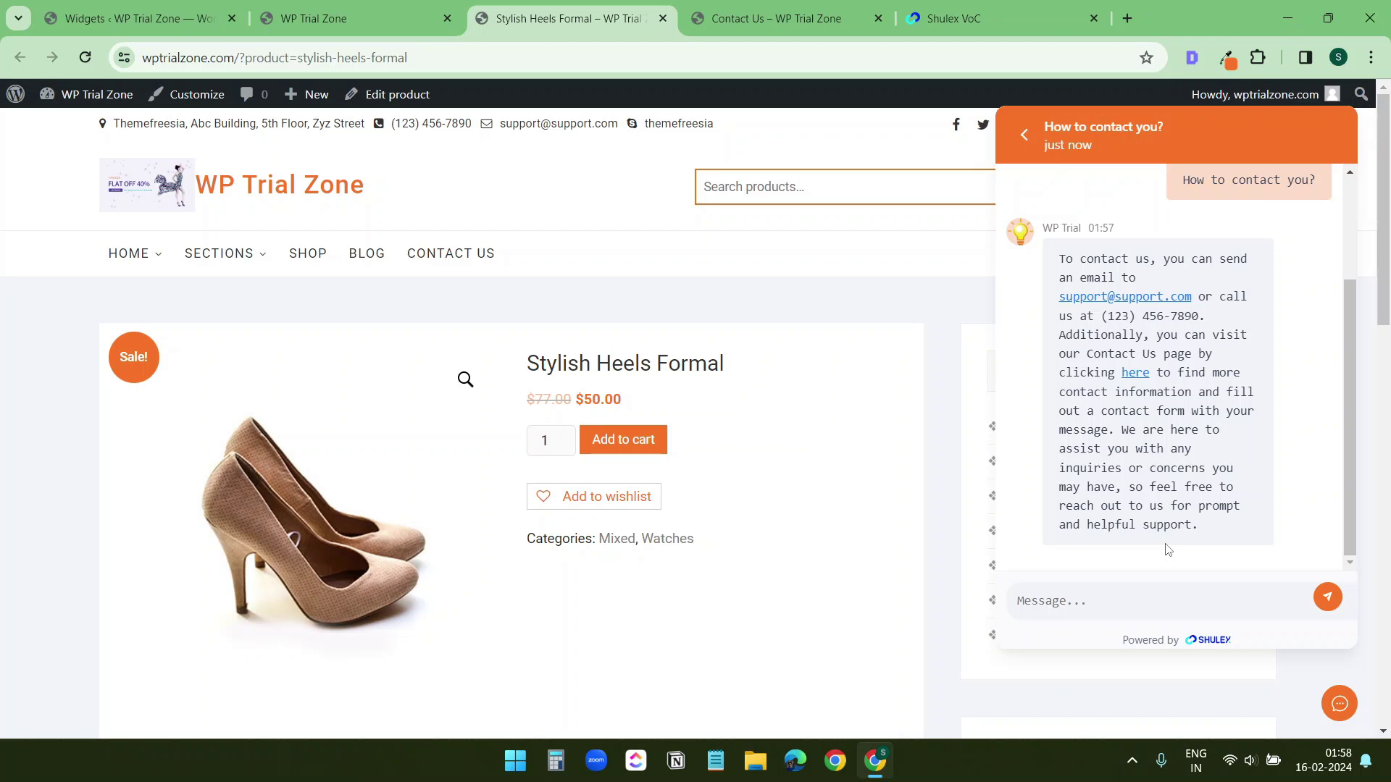
- Open the contact-question chat from the AI Response filter and join it as an agent
key("ctrl+5")
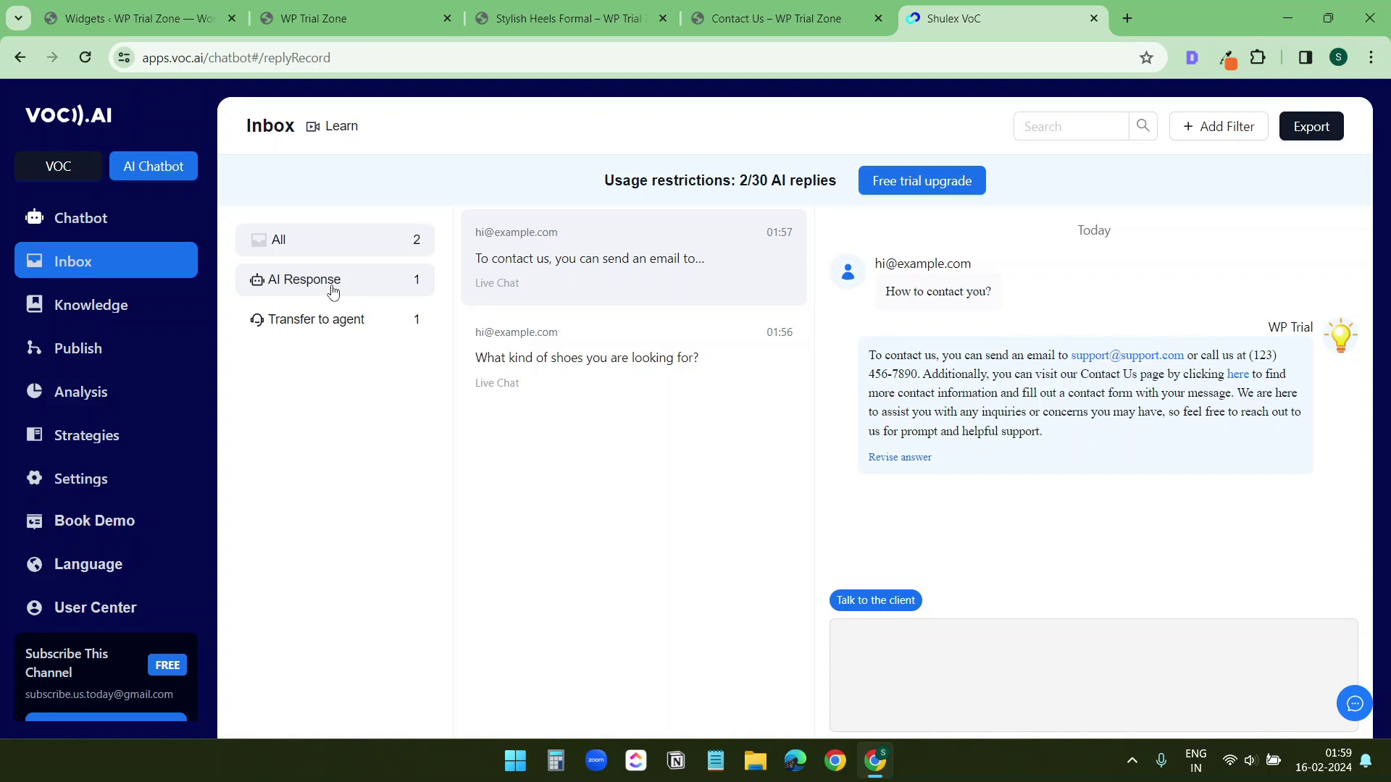
left_click(333, 291)
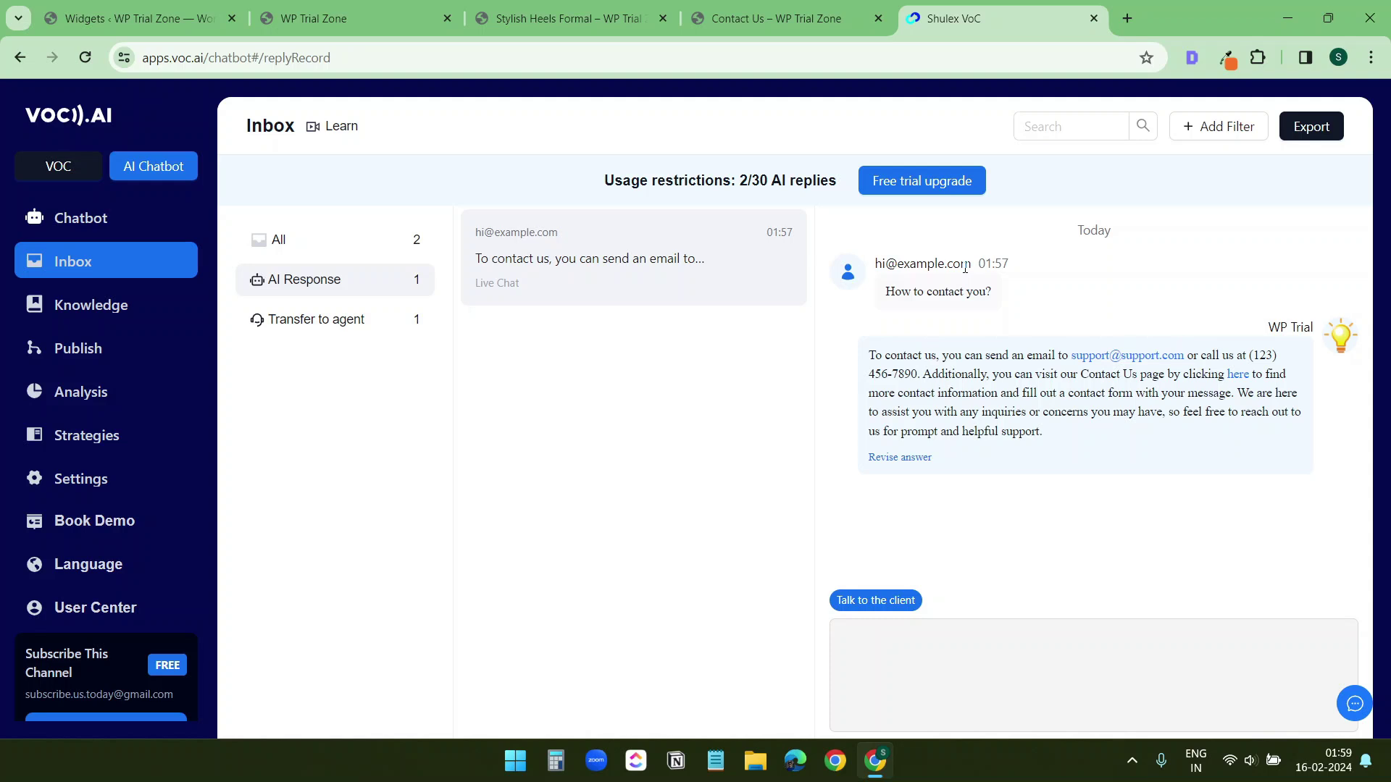
left_click_drag(972, 265, 874, 265)
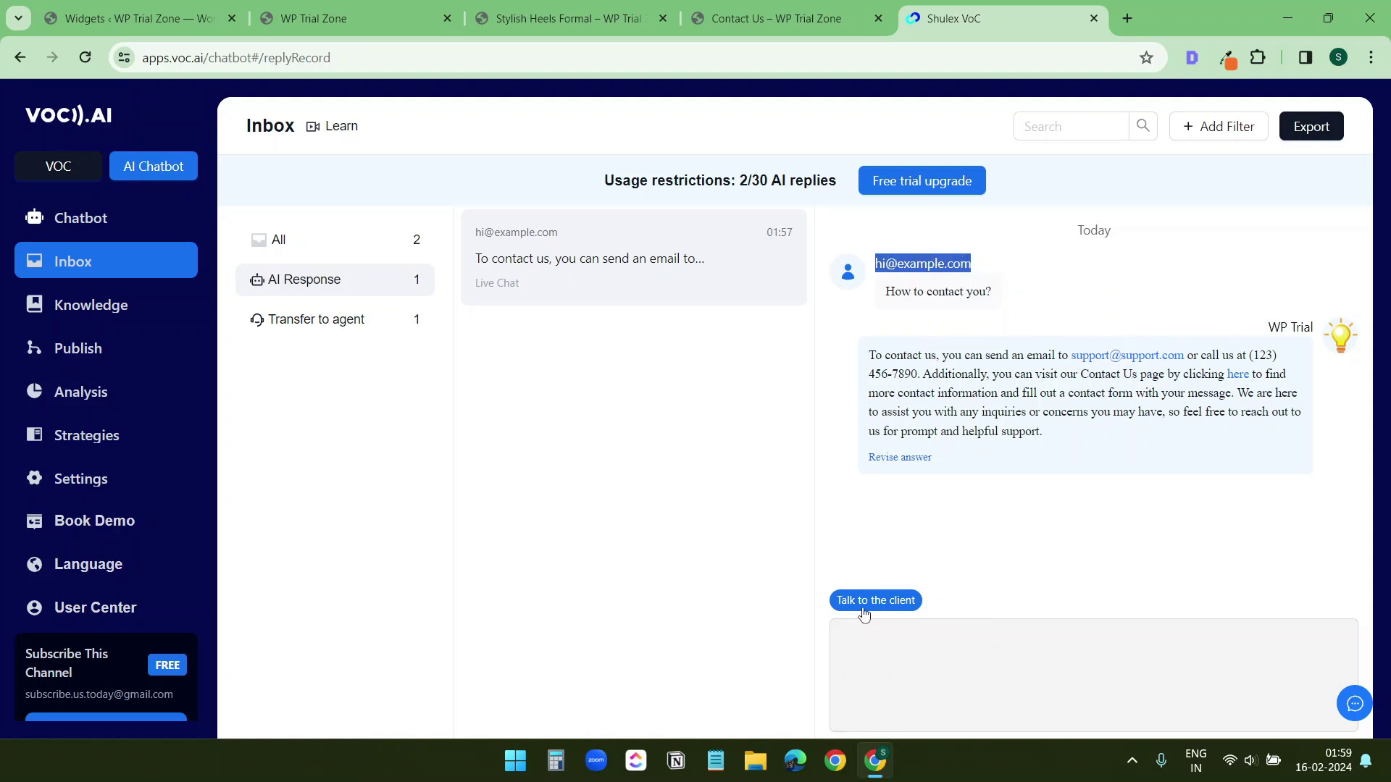
left_click(896, 610)
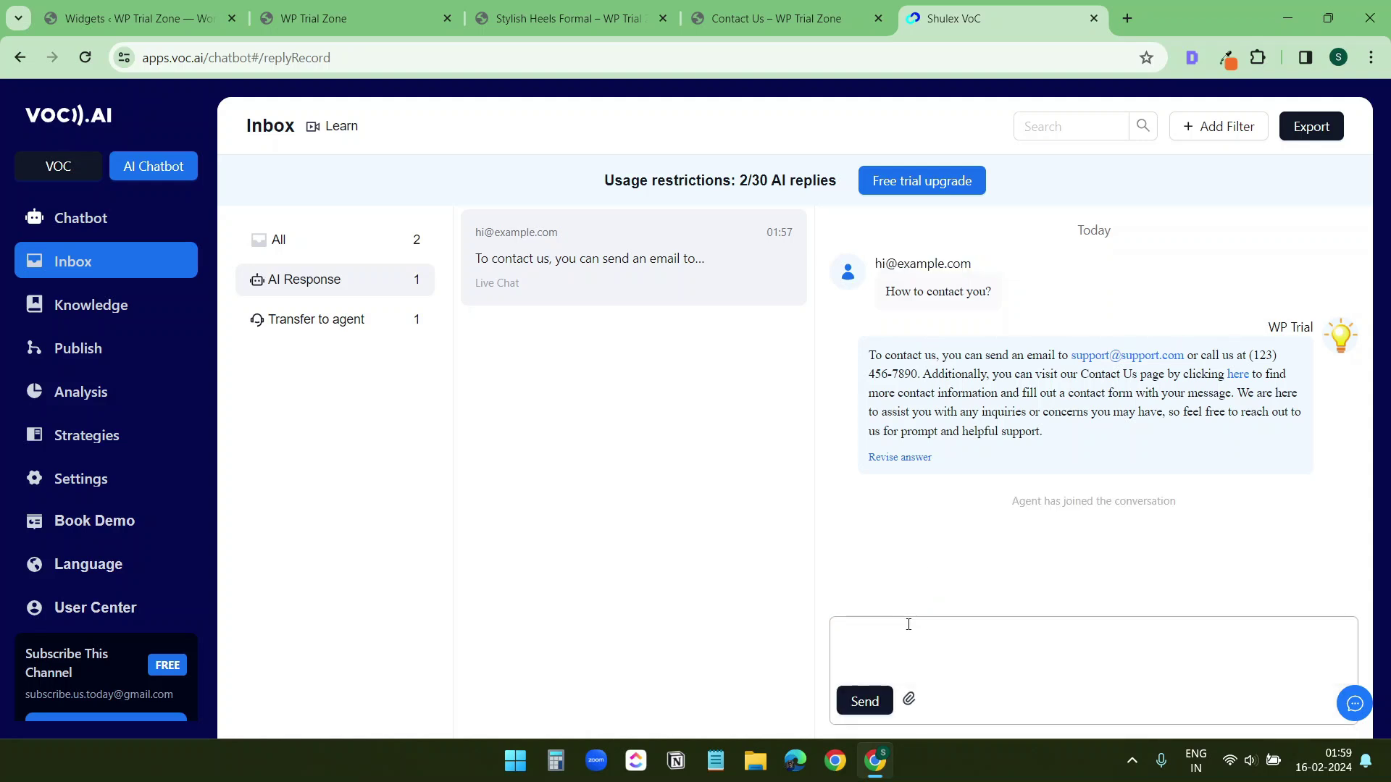